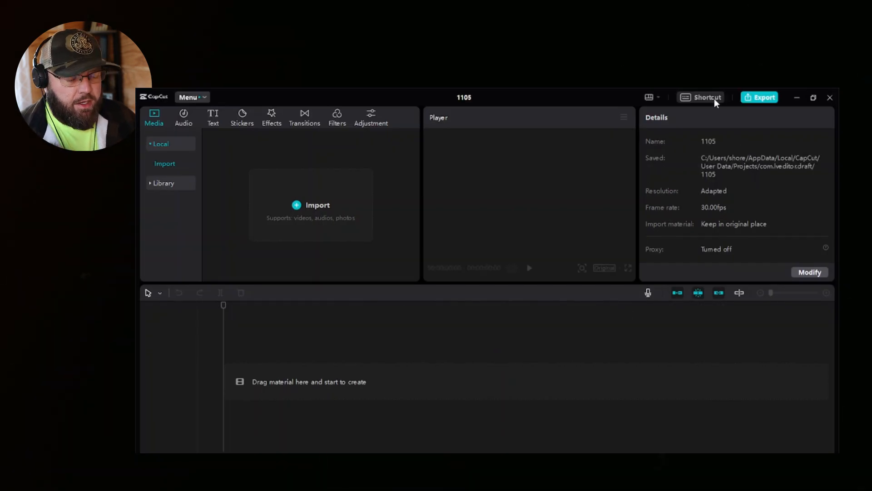
- Look through the preset workspace layouts, try moving the media panel, and reset the workspace to the default layout
{"action": "left_click", "coordinate": [657, 98]}
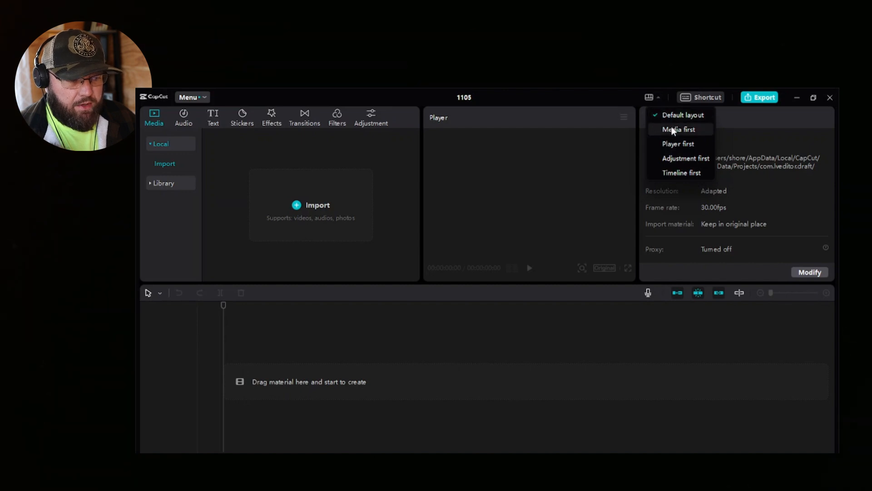
{"action": "left_click", "coordinate": [649, 97]}
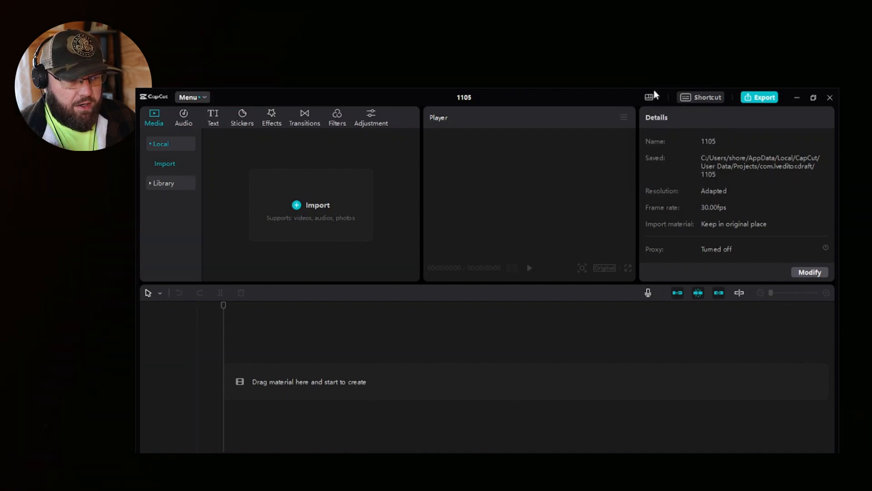
{"action": "left_click", "coordinate": [656, 97]}
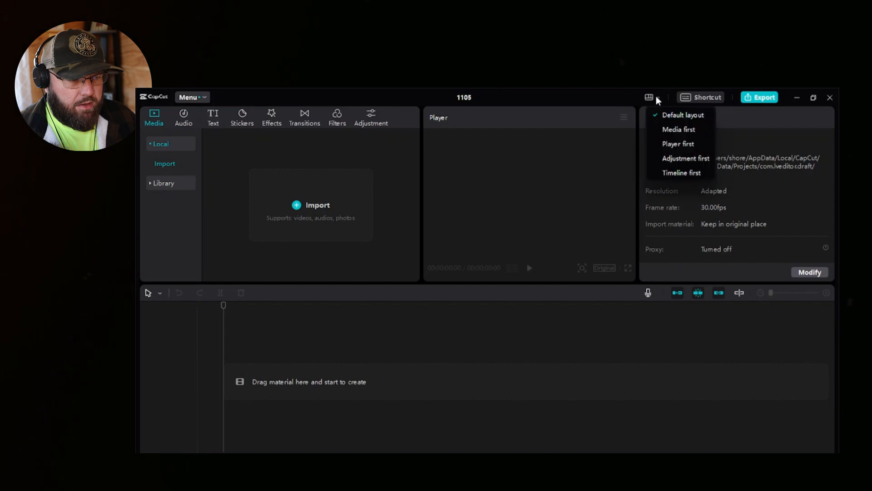
{"action": "left_click", "coordinate": [681, 129]}
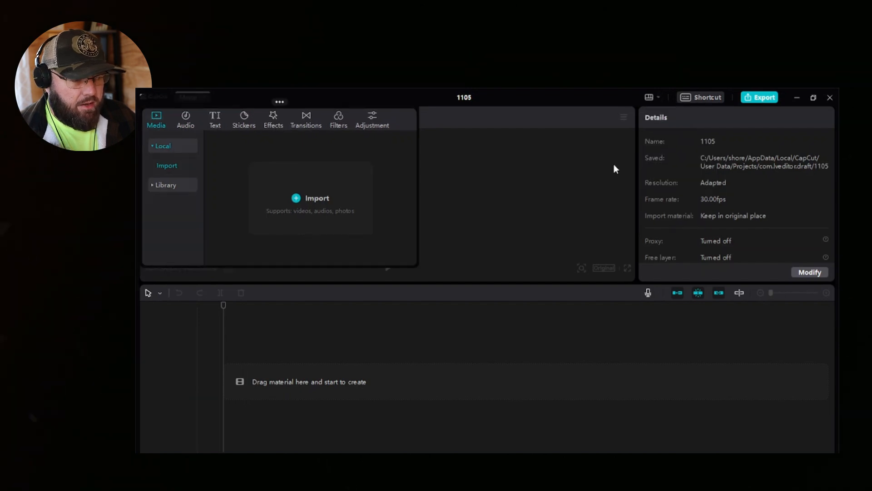
{"action": "mouse_move", "coordinate": [382, 197]}
{"action": "left_mouse_down"}
{"action": "mouse_move", "coordinate": [495, 233]}
{"action": "mouse_move", "coordinate": [374, 211]}
{"action": "left_mouse_up"}
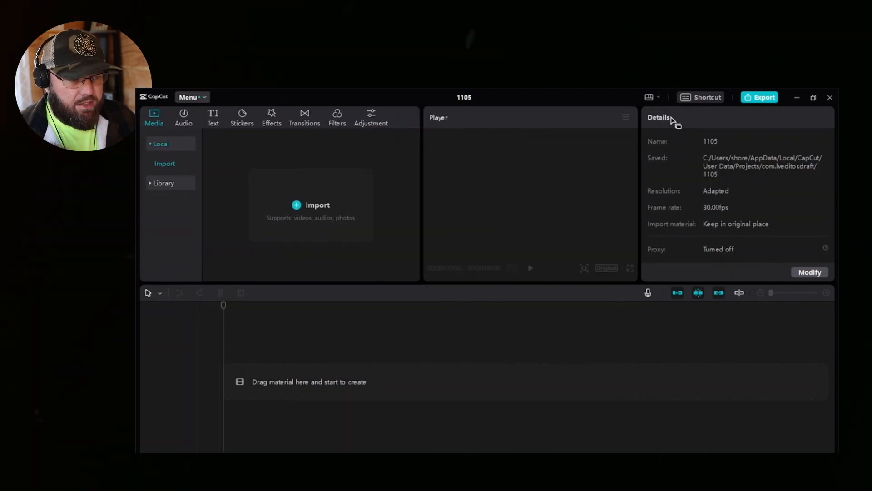
{"action": "left_click", "coordinate": [650, 96]}
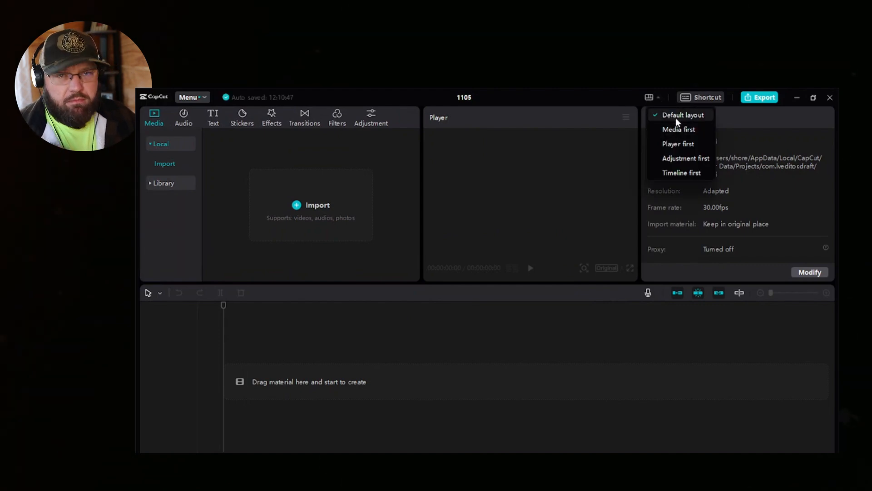
{"action": "left_click", "coordinate": [676, 118]}
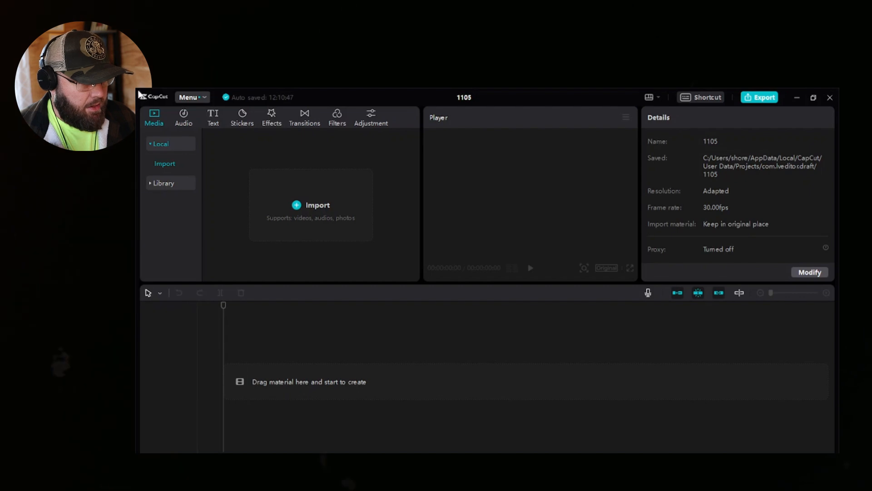
{"action": "left_click", "coordinate": [200, 99]}
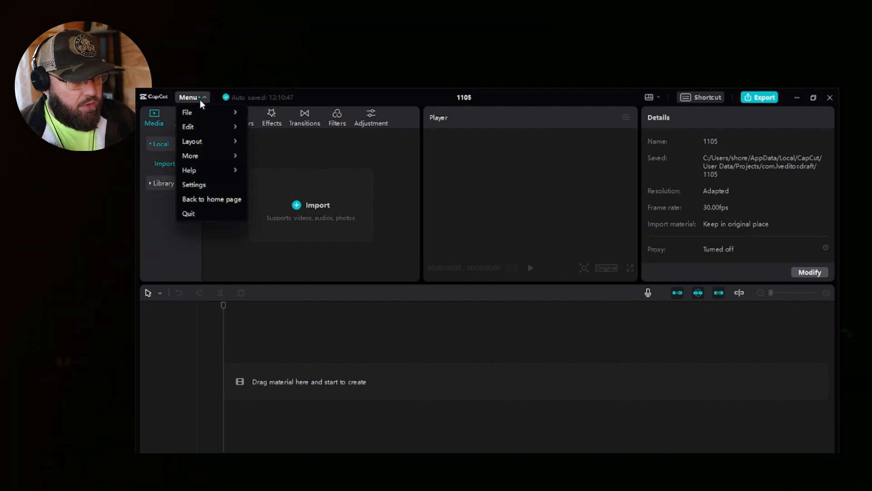
{"action": "mouse_move", "coordinate": [200, 112]}
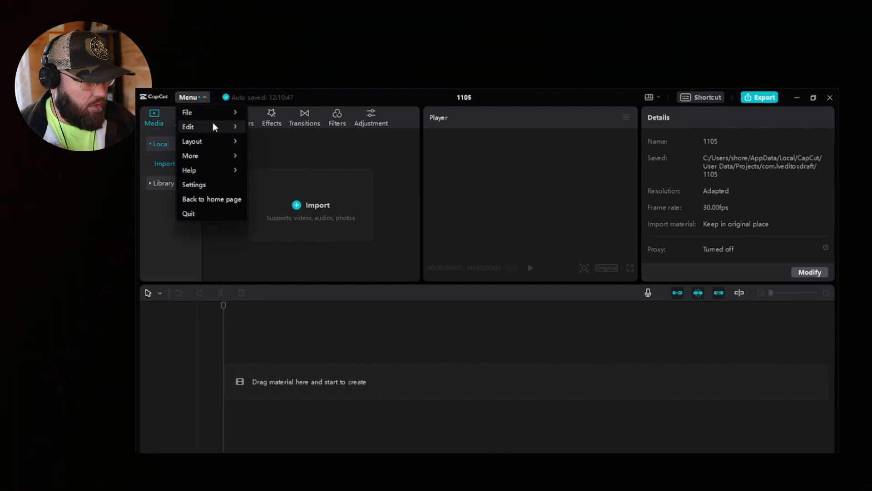
{"action": "mouse_move", "coordinate": [214, 127]}
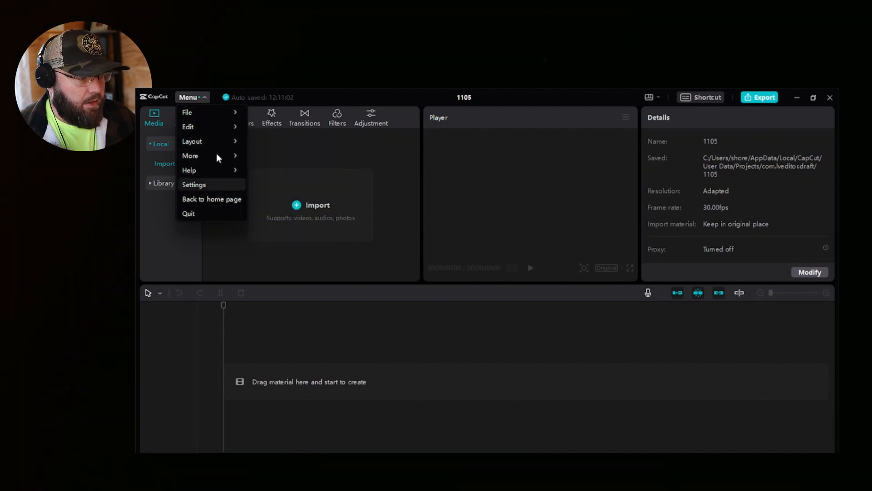
{"action": "left_click", "coordinate": [191, 97]}
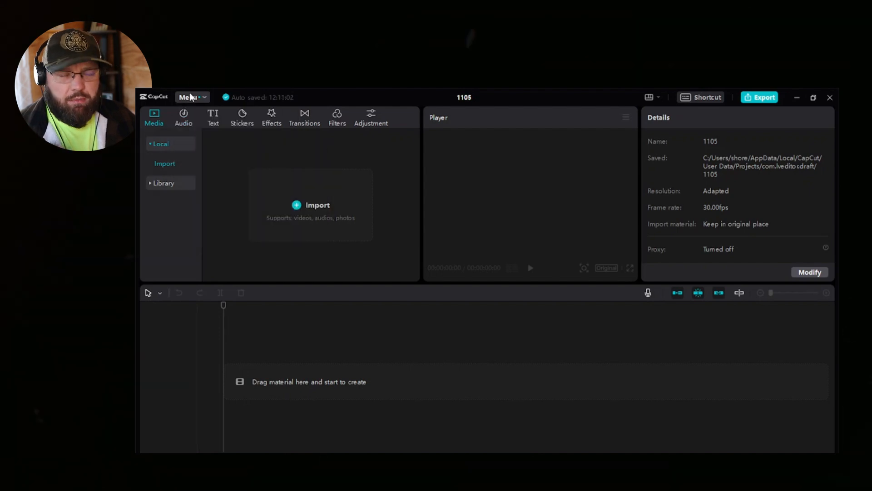
{"action": "left_click", "coordinate": [374, 118]}
{"action": "left_click", "coordinate": [167, 182]}
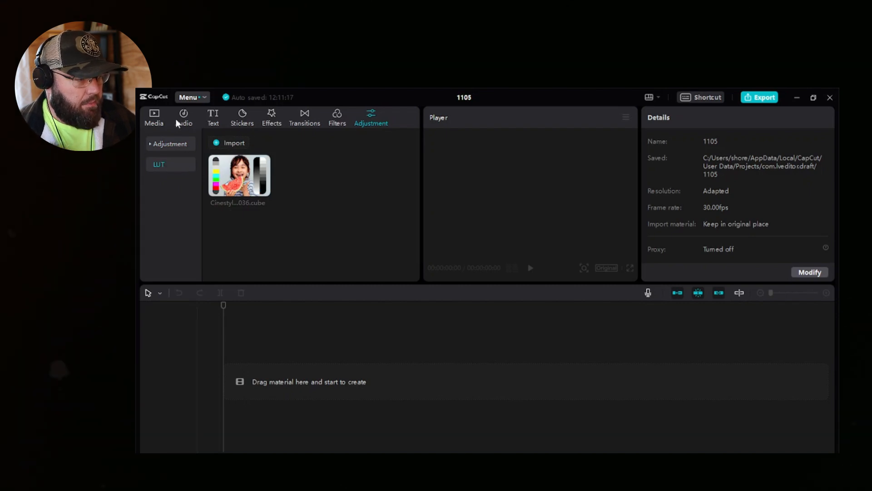
- Import the video "DJI OSMO Action 1" from the Videos folder and place it at the start of the timeline
{"action": "left_click", "coordinate": [159, 115]}
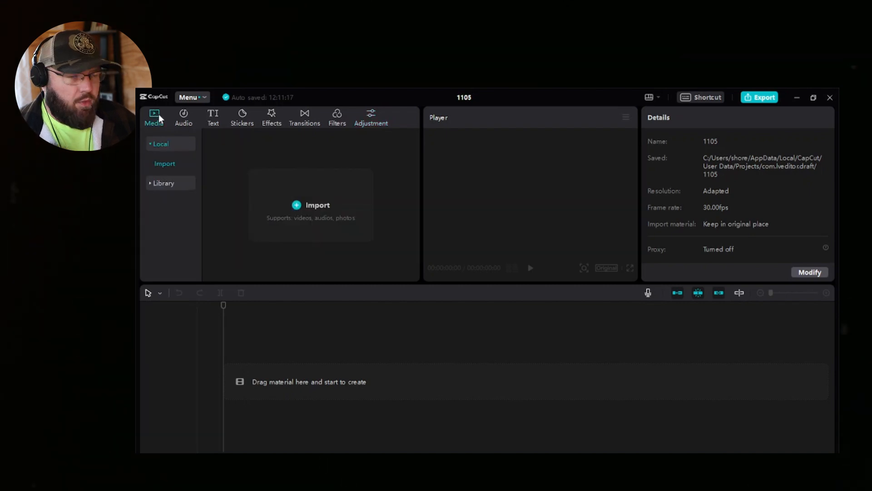
{"action": "left_click", "coordinate": [306, 202]}
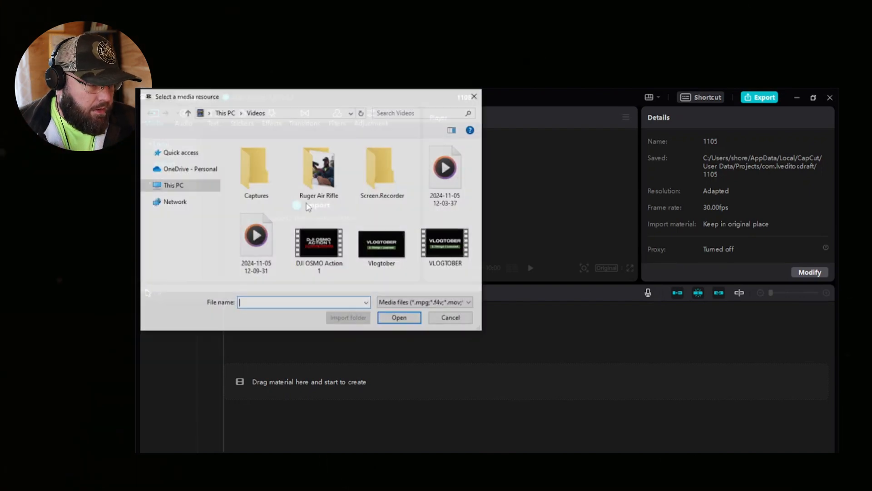
{"action": "left_click", "coordinate": [324, 257]}
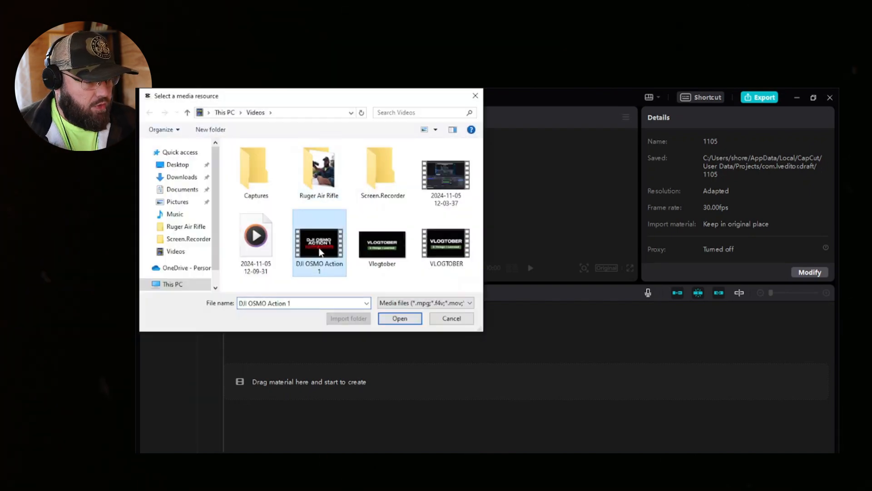
{"action": "left_click", "coordinate": [400, 318]}
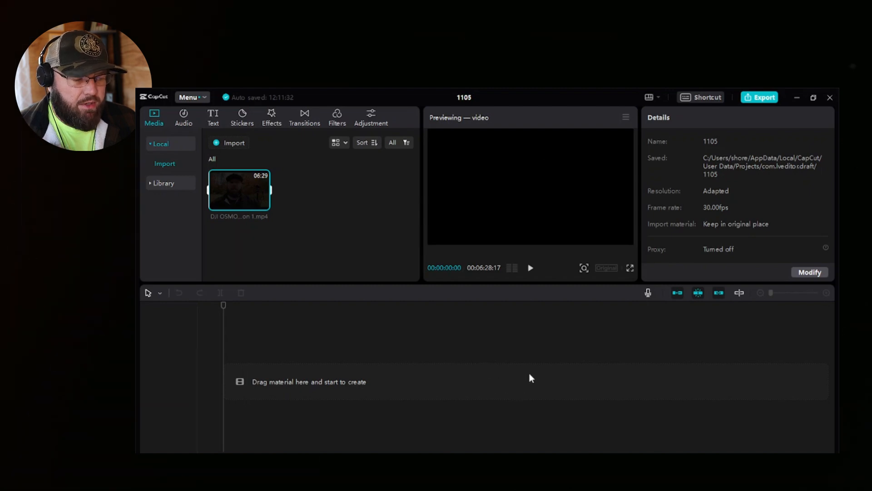
{"action": "left_click_drag", "start_coordinate": [238, 179], "coordinate": [222, 383]}
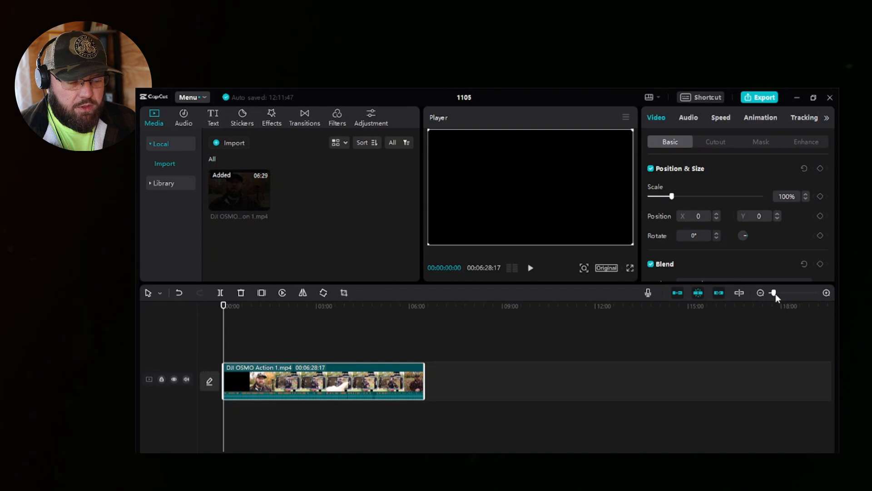
{"action": "mouse_move", "coordinate": [775, 293]}
{"action": "left_mouse_down"}
{"action": "mouse_move", "coordinate": [811, 293]}
{"action": "mouse_move", "coordinate": [772, 295]}
{"action": "left_mouse_up"}
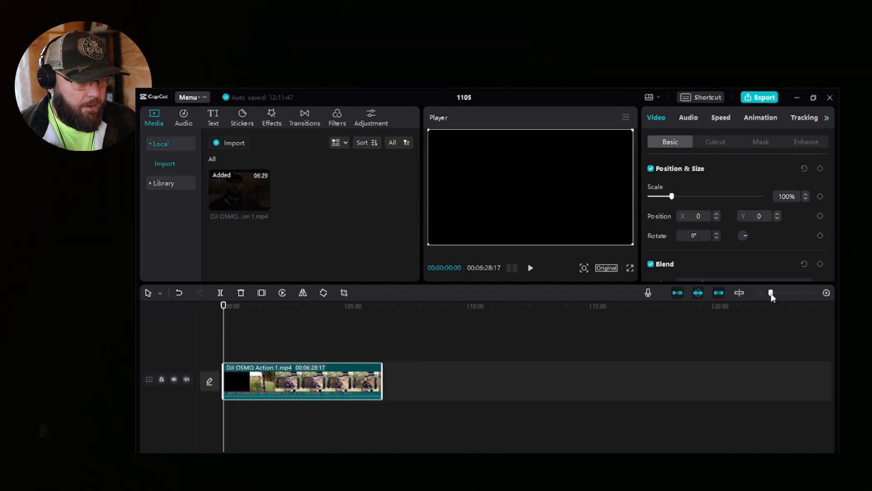
- With the main track magnet off, move the clip to about the 7-minute mark, and re-enable the magnet to pull it back
{"action": "left_click", "coordinate": [676, 295]}
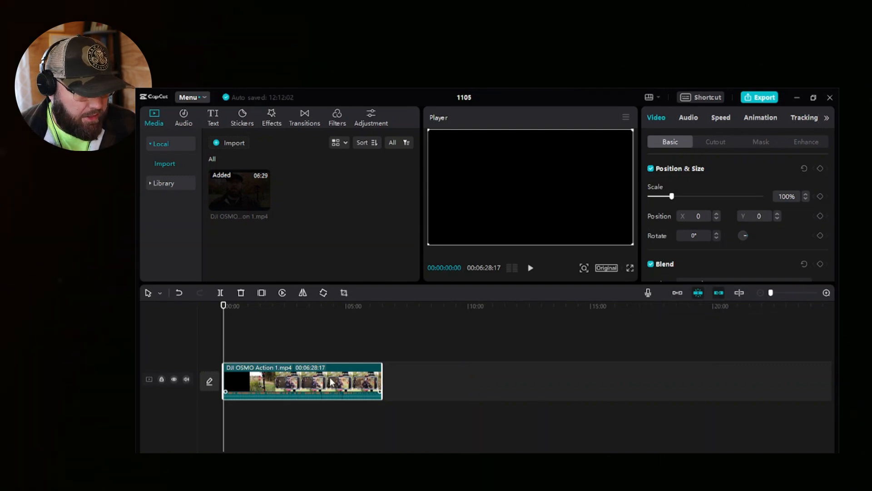
{"action": "left_click_drag", "start_coordinate": [306, 383], "coordinate": [481, 384]}
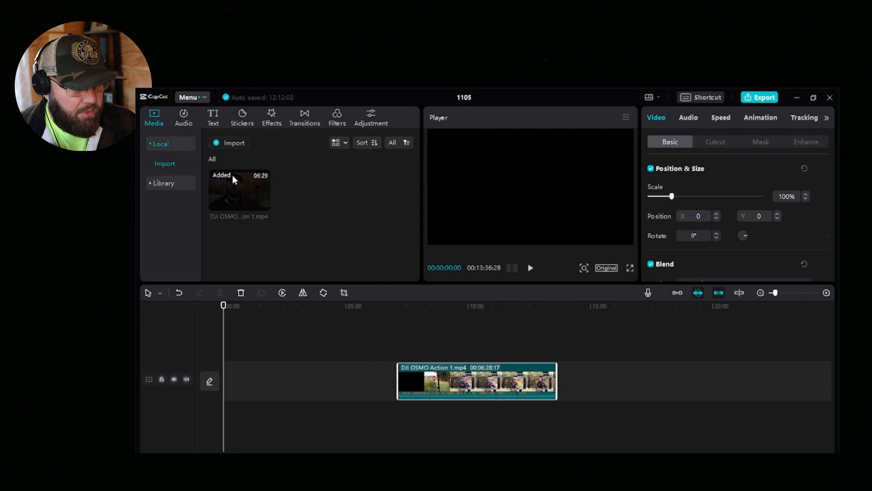
{"action": "left_click", "coordinate": [678, 293]}
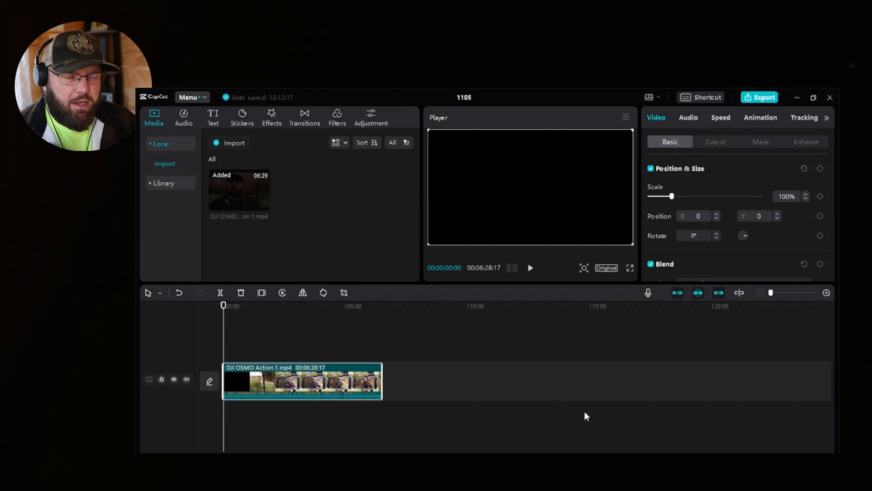
- Turn off auto snapping and split the video clip at 00:01:24:20
{"action": "left_click", "coordinate": [699, 295]}
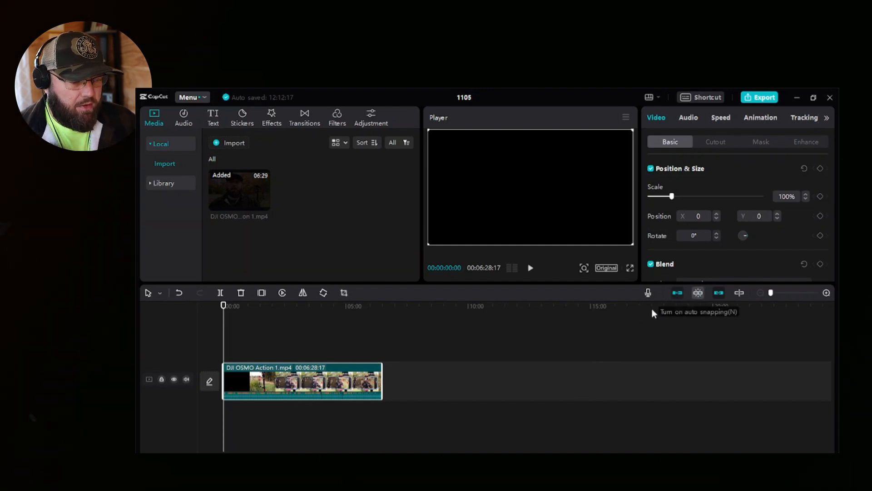
{"action": "left_click", "coordinate": [231, 344]}
{"action": "left_click", "coordinate": [258, 347]}
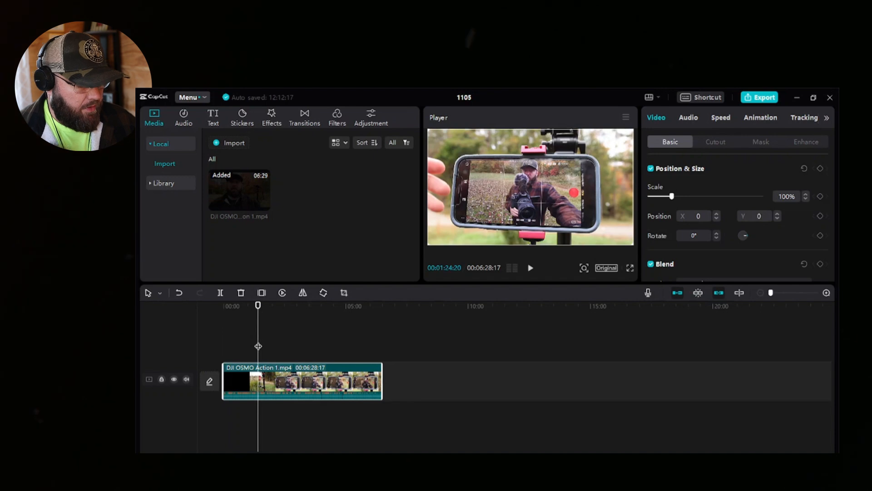
{"action": "key", "text": "ctrl+b"}
- With the main track magnet off, move the second clip to about the 3-minute mark, and close the gap by re-enabling the magnet
{"action": "left_click_drag", "start_coordinate": [274, 375], "coordinate": [318, 375]}
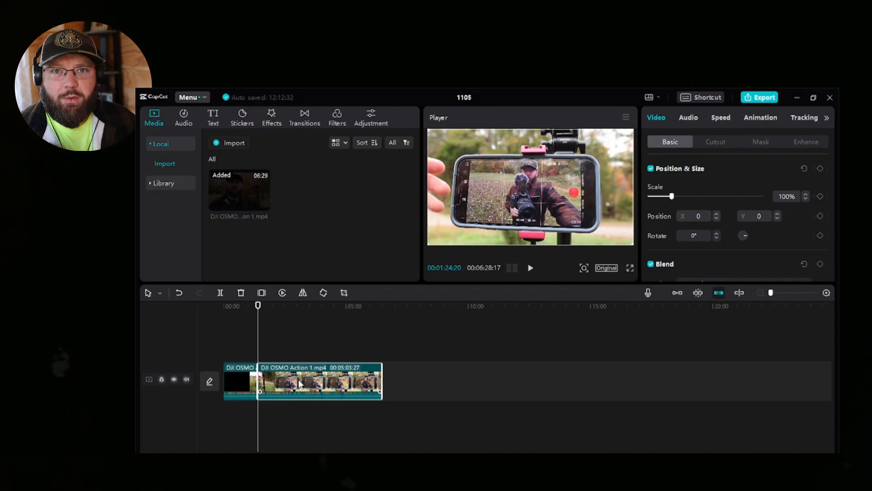
{"action": "left_click_drag", "start_coordinate": [311, 385], "coordinate": [308, 383]}
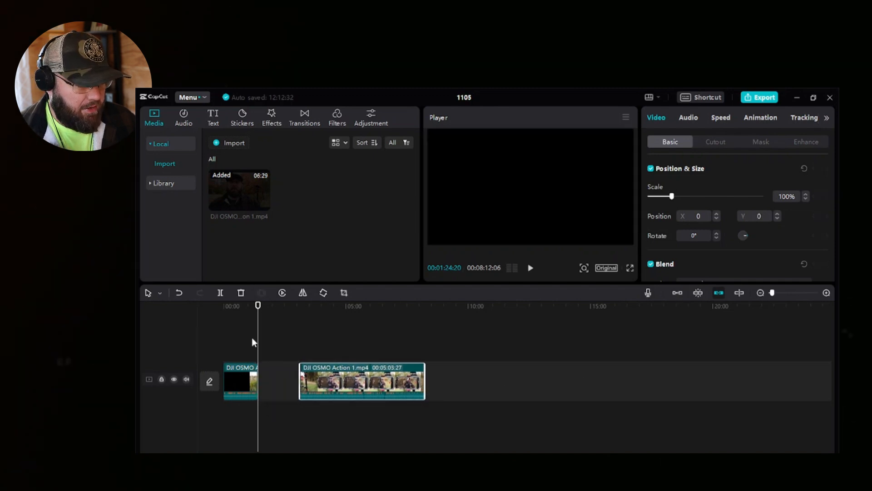
{"action": "left_click_drag", "start_coordinate": [258, 341], "coordinate": [293, 338]}
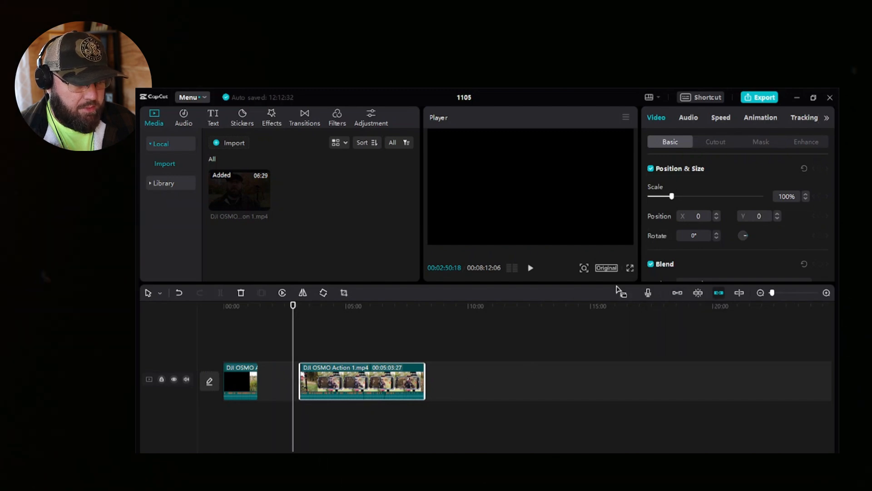
{"action": "left_click", "coordinate": [678, 293]}
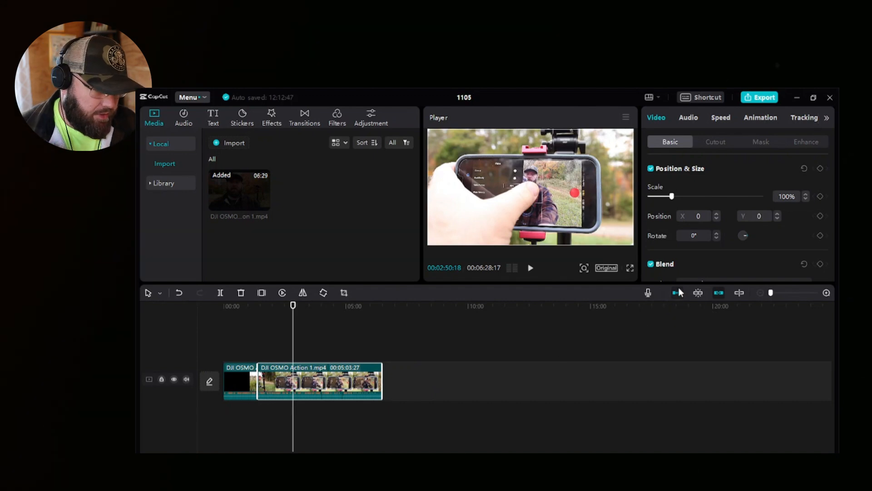
- Turn the main track magnet off and auto snapping on, and snap the second clip's start to the first clip's end
{"action": "left_click_drag", "start_coordinate": [303, 383], "coordinate": [355, 379]}
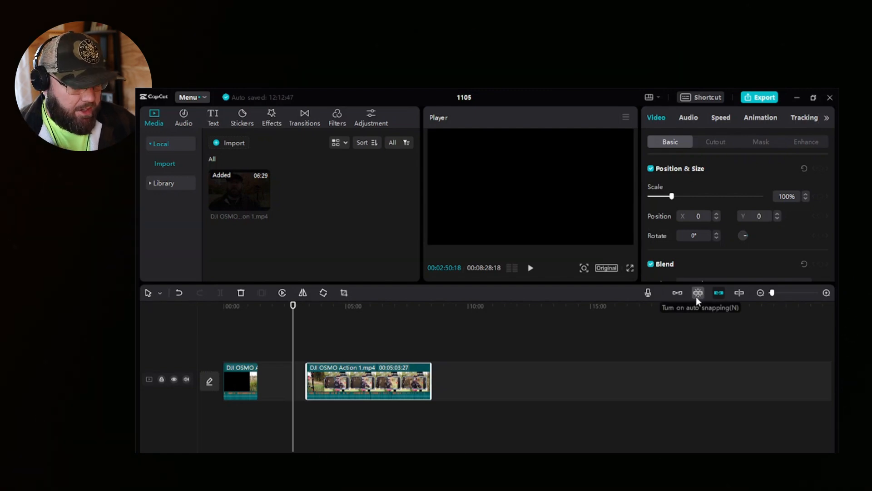
{"action": "left_click_drag", "start_coordinate": [353, 382], "coordinate": [299, 338]}
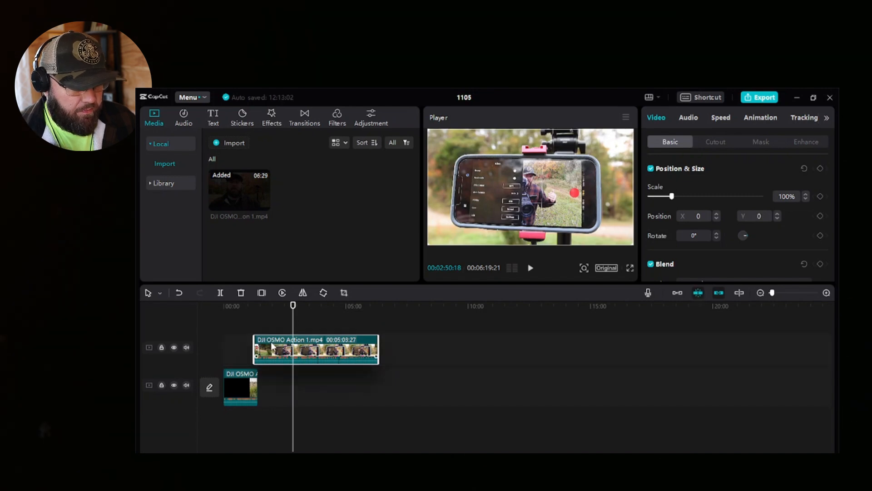
{"action": "left_click_drag", "start_coordinate": [268, 345], "coordinate": [274, 347]}
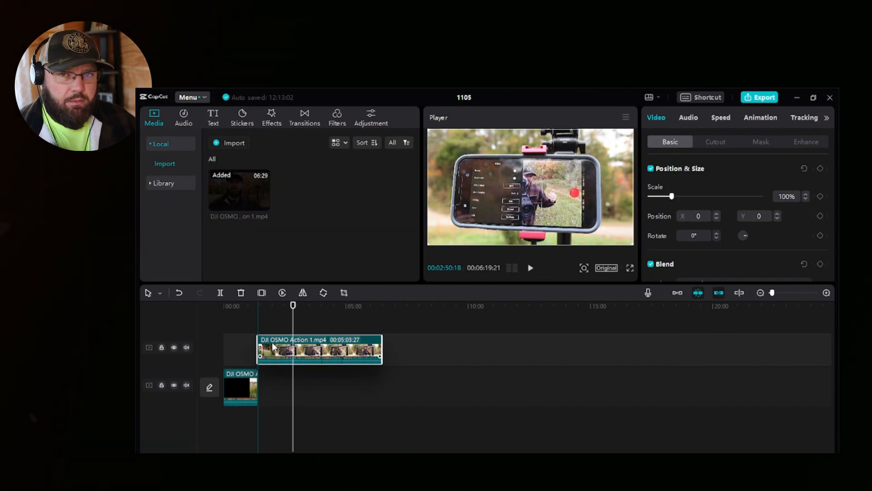
- Split the second clip at 00:02:37:29
{"action": "left_click_drag", "start_coordinate": [272, 343], "coordinate": [248, 348]}
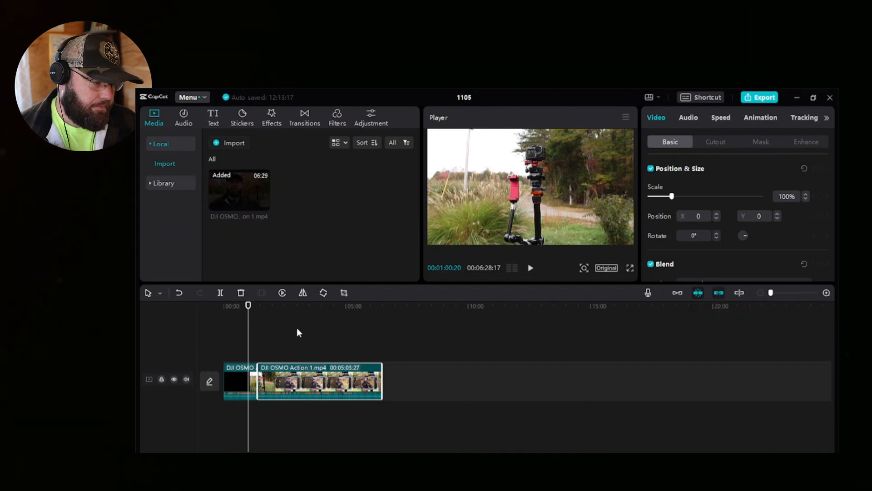
{"action": "left_click_drag", "start_coordinate": [248, 339], "coordinate": [285, 345]}
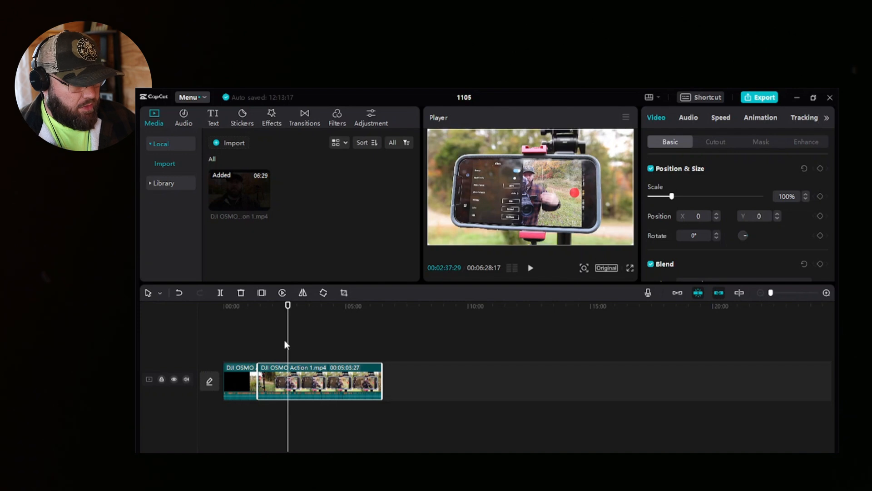
{"action": "key", "text": "ctrl+b"}
- Add the Halo Blur video effect to the timeline above the second clip
{"action": "left_click", "coordinate": [345, 117]}
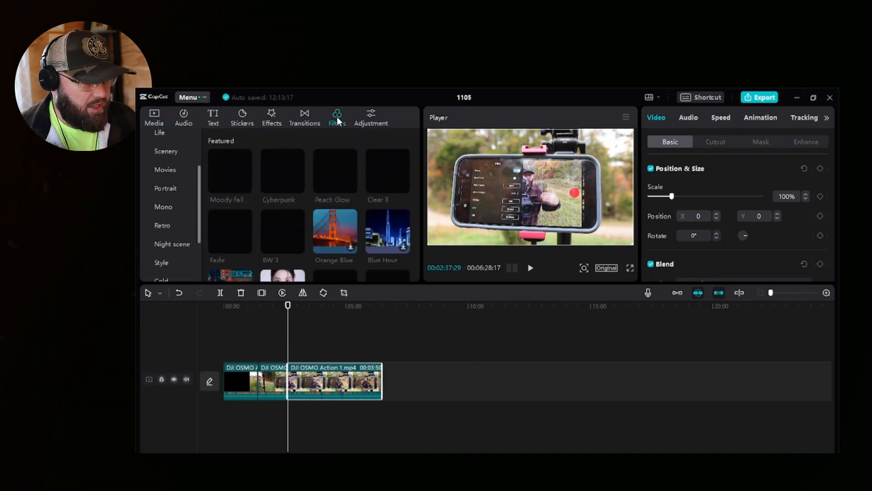
{"action": "left_click", "coordinate": [272, 118]}
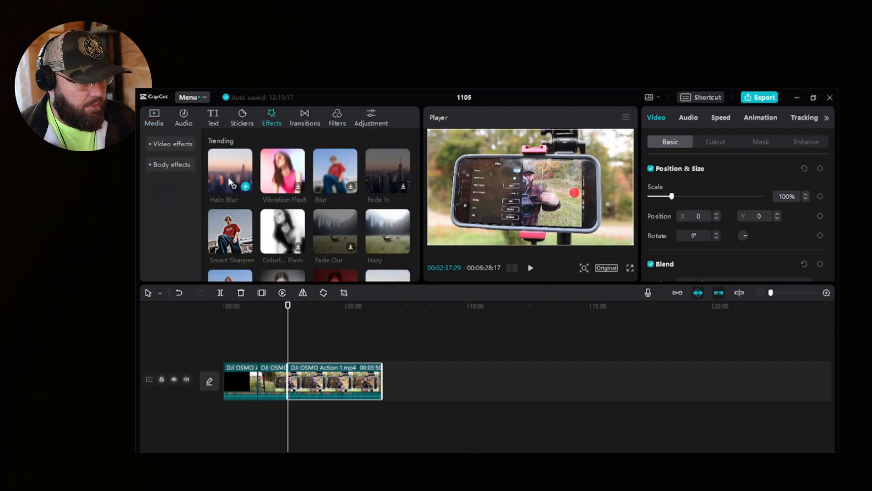
{"action": "left_click", "coordinate": [272, 321]}
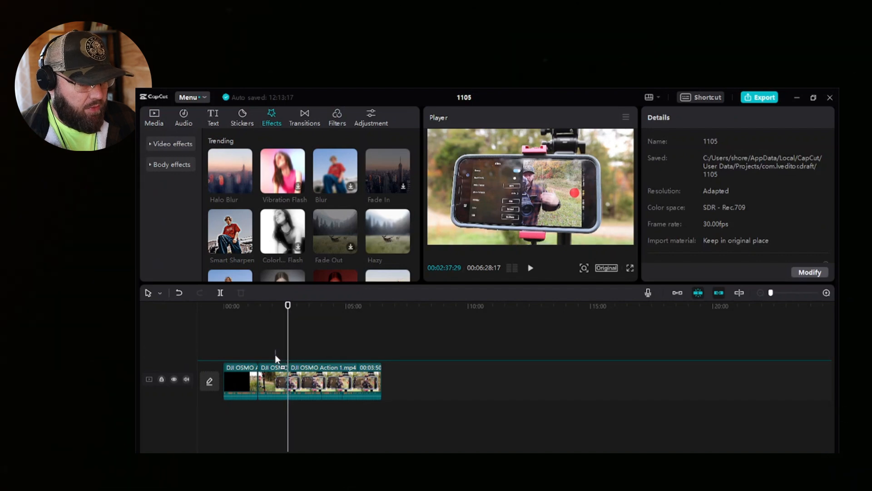
{"action": "left_click_drag", "start_coordinate": [275, 355], "coordinate": [276, 353]}
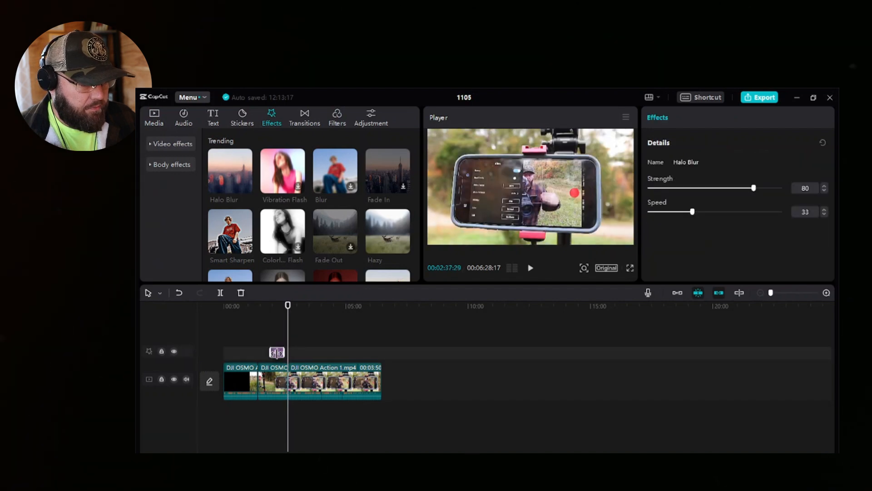
- Try moving the second clip together with its effect using linkage, and turn linkage off to try moving the clip alone
{"action": "left_click_drag", "start_coordinate": [287, 335], "coordinate": [258, 337]}
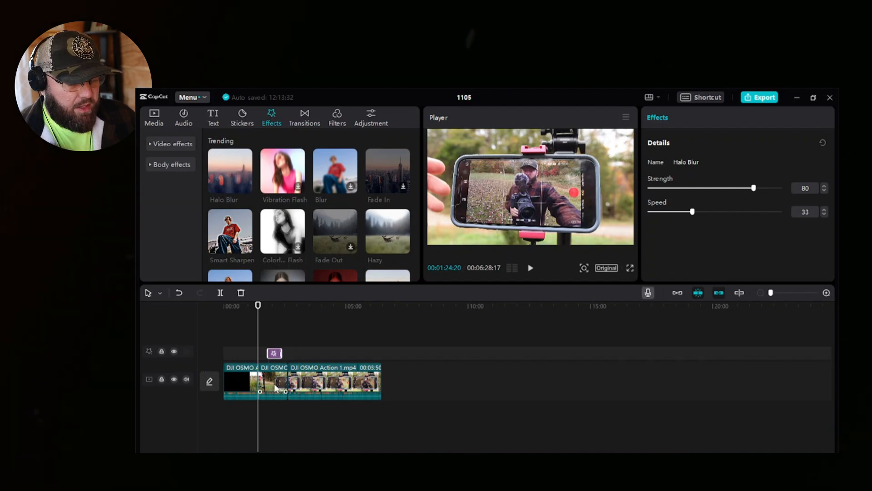
{"action": "mouse_move", "coordinate": [274, 384]}
{"action": "left_mouse_down"}
{"action": "mouse_move", "coordinate": [443, 393]}
{"action": "mouse_move", "coordinate": [329, 373]}
{"action": "mouse_move", "coordinate": [259, 384]}
{"action": "mouse_move", "coordinate": [410, 406]}
{"action": "mouse_move", "coordinate": [279, 390]}
{"action": "left_mouse_up"}
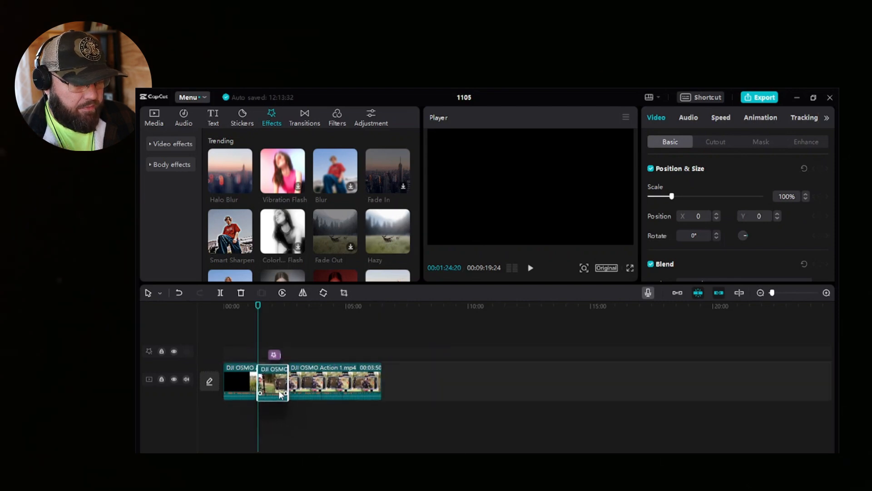
{"action": "left_click", "coordinate": [717, 292]}
{"action": "mouse_move", "coordinate": [263, 384]}
{"action": "left_mouse_down"}
{"action": "mouse_move", "coordinate": [537, 371]}
{"action": "mouse_move", "coordinate": [268, 384]}
{"action": "left_mouse_up"}
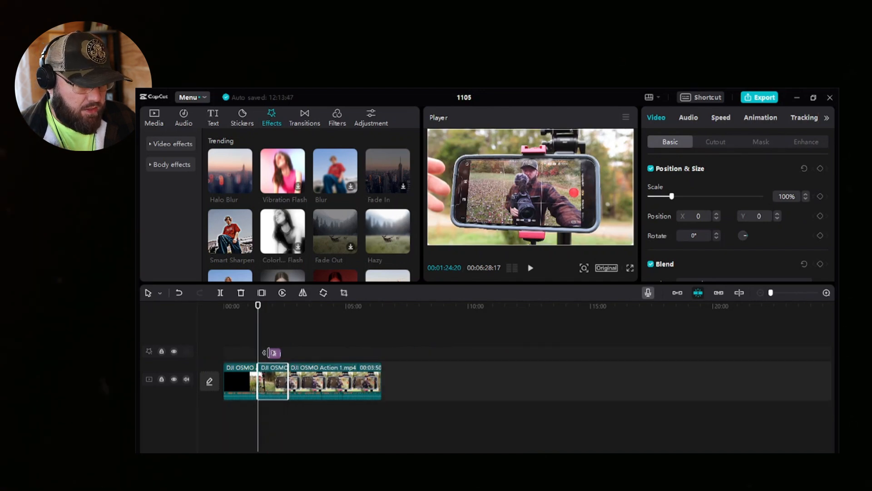
- Delete the Halo Blur effect from the timeline
{"action": "left_click", "coordinate": [274, 354]}
{"action": "key", "text": "Delete"}
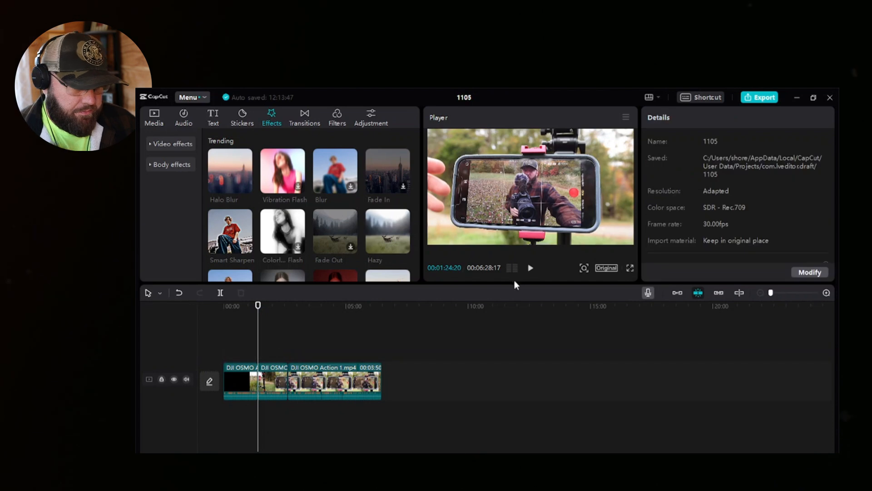
- Turn the preview axis on to skim the clips, switch it back off, and re-enable linkage
{"action": "left_click", "coordinate": [739, 293]}
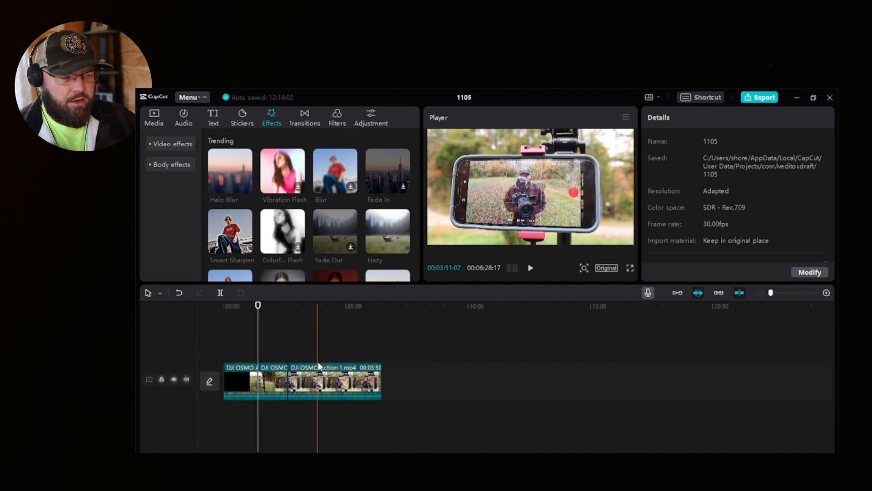
{"action": "left_click", "coordinate": [741, 298]}
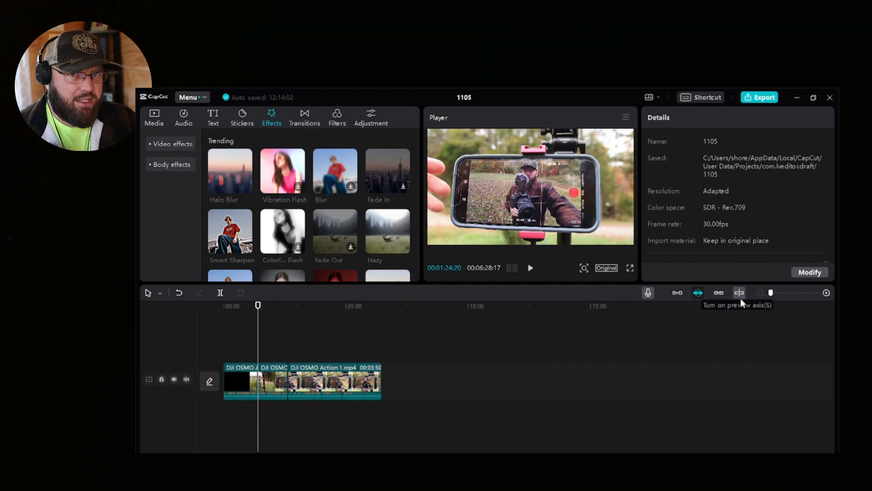
{"action": "left_click", "coordinate": [717, 292]}
- Split the third clip at 00:03:44:28
{"action": "left_click", "coordinate": [254, 335]}
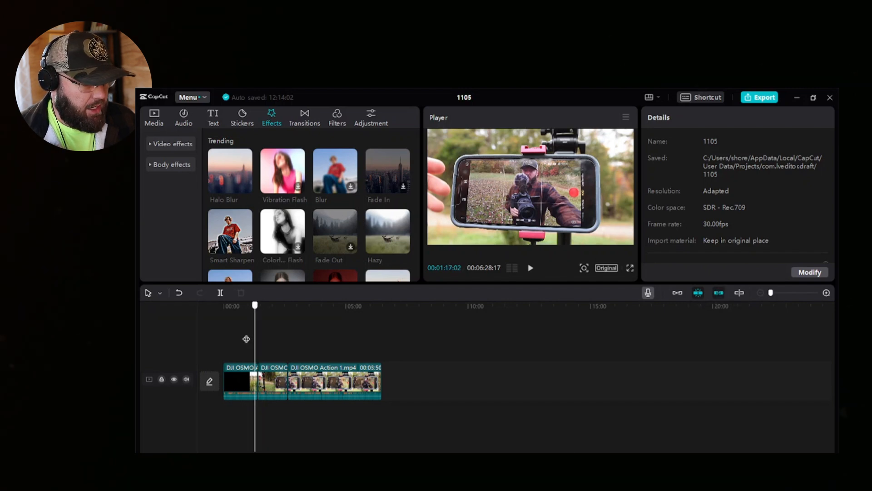
{"action": "left_click", "coordinate": [201, 337]}
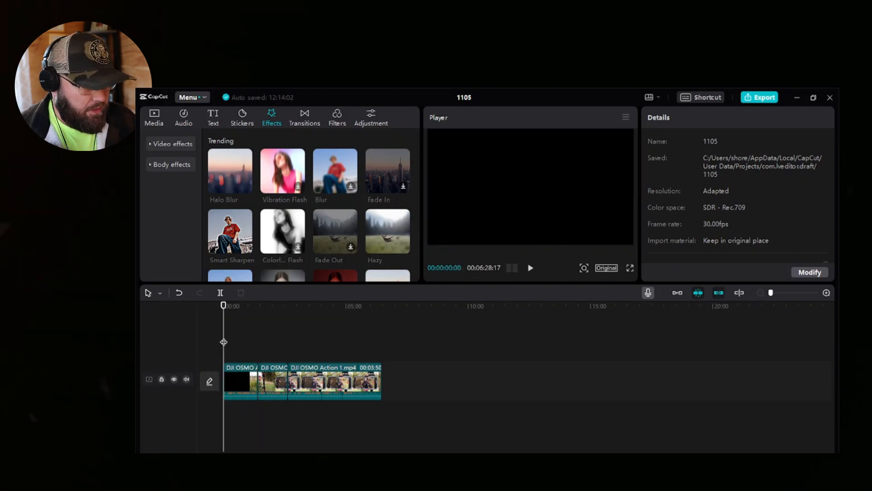
{"action": "left_click_drag", "start_coordinate": [224, 341], "coordinate": [319, 348]}
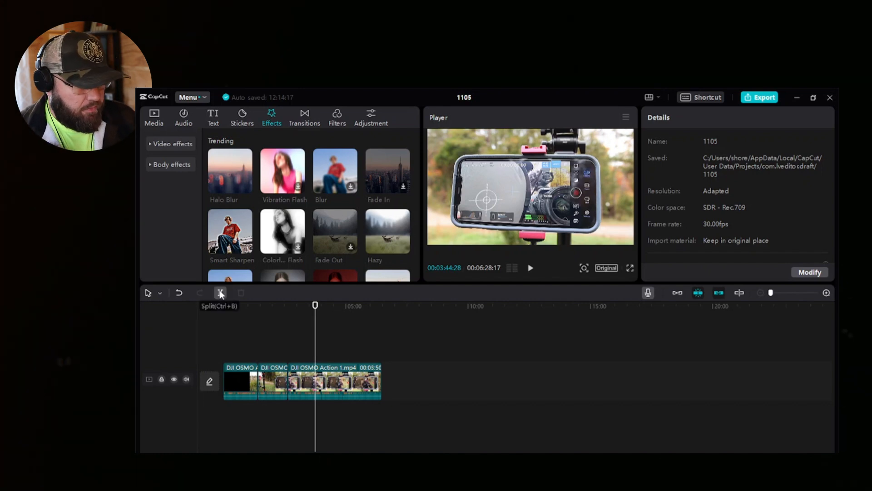
{"action": "left_click", "coordinate": [321, 383]}
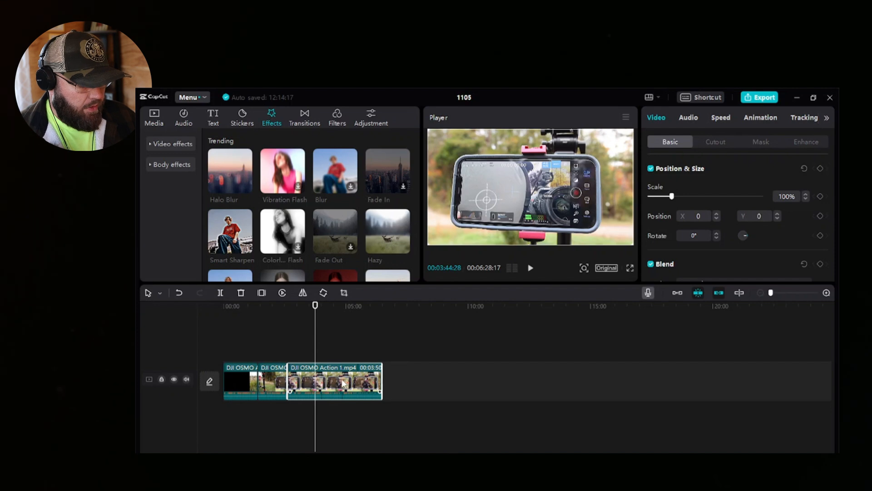
{"action": "key", "text": "ctrl+b"}
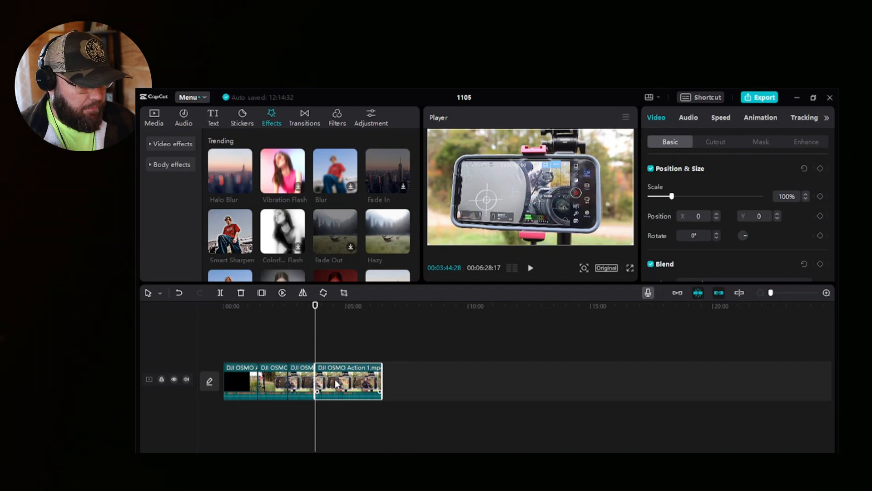
- Move the last clip to a new track above the third clip, and split the clips on both tracks at 00:03:12:02
{"action": "left_click_drag", "start_coordinate": [342, 376], "coordinate": [303, 324]}
{"action": "left_click", "coordinate": [264, 328]}
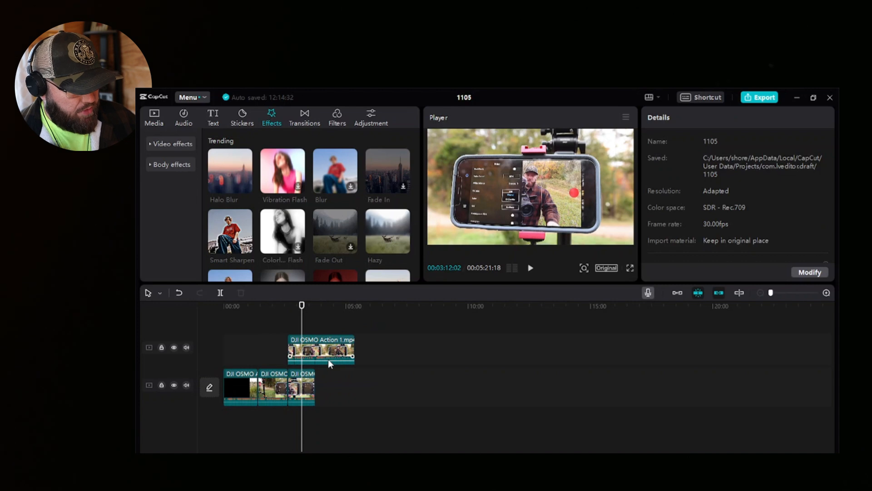
{"action": "key", "text": "ctrl+b"}
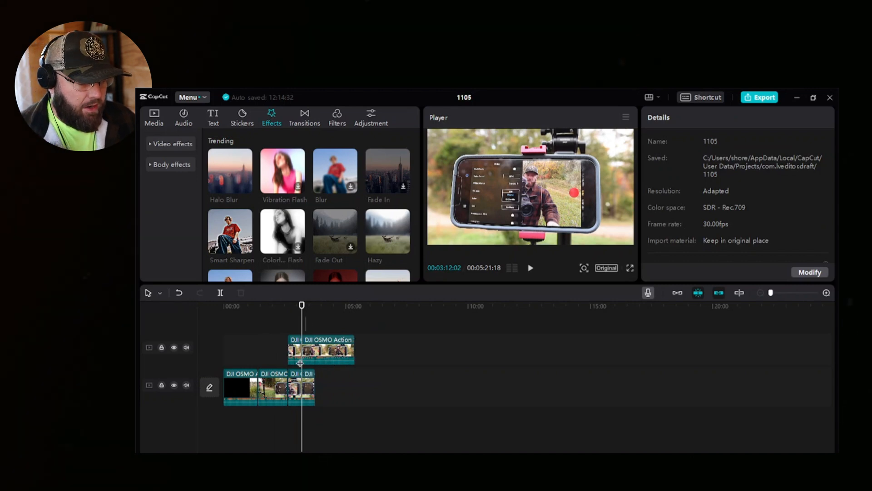
- Try moving the last segment on the lower track, and undo back to the four-clip single-track arrangement
{"action": "left_click", "coordinate": [309, 391]}
{"action": "left_click_drag", "start_coordinate": [309, 391], "coordinate": [321, 391]}
{"action": "key", "text": "ctrl+z"}
{"action": "key", "text": "ctrl+z"}
{"action": "key", "text": "ctrl+z"}
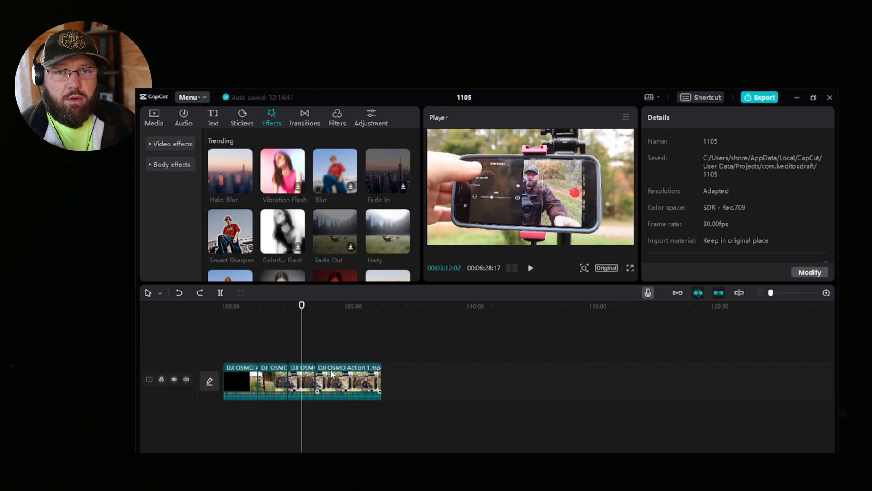
- Split the last clip at three points using the Split tool
{"action": "left_click", "coordinate": [236, 321]}
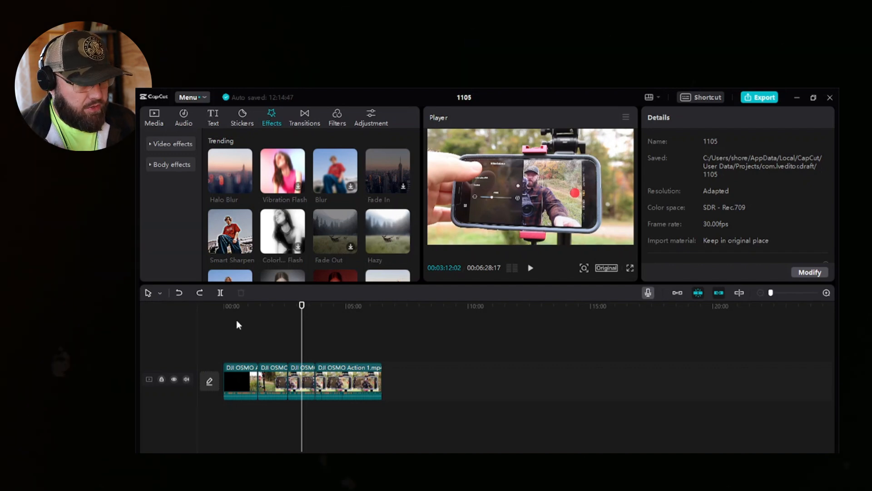
{"action": "left_click", "coordinate": [159, 293]}
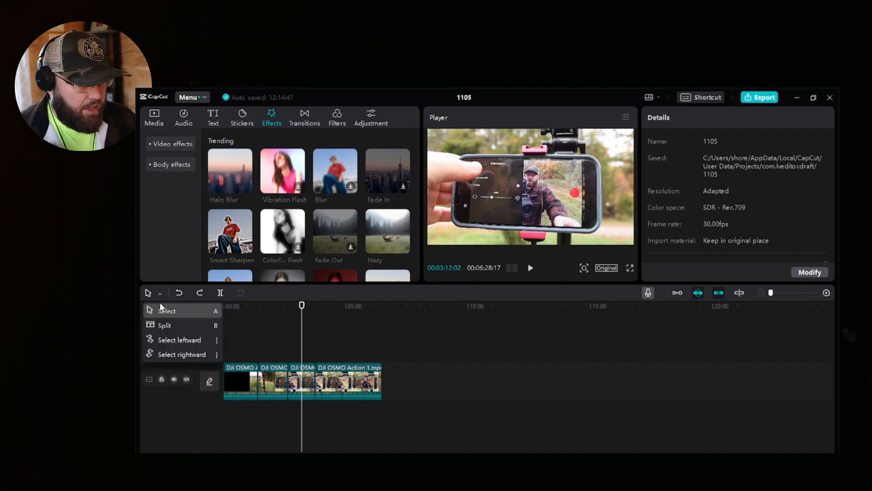
{"action": "left_click", "coordinate": [164, 324]}
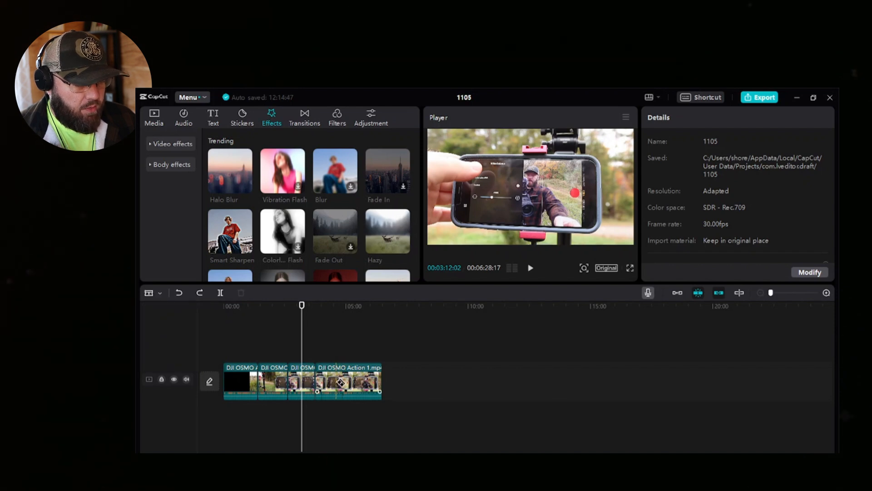
{"action": "left_click", "coordinate": [336, 382]}
{"action": "left_click", "coordinate": [359, 382]}
{"action": "left_click", "coordinate": [349, 381]}
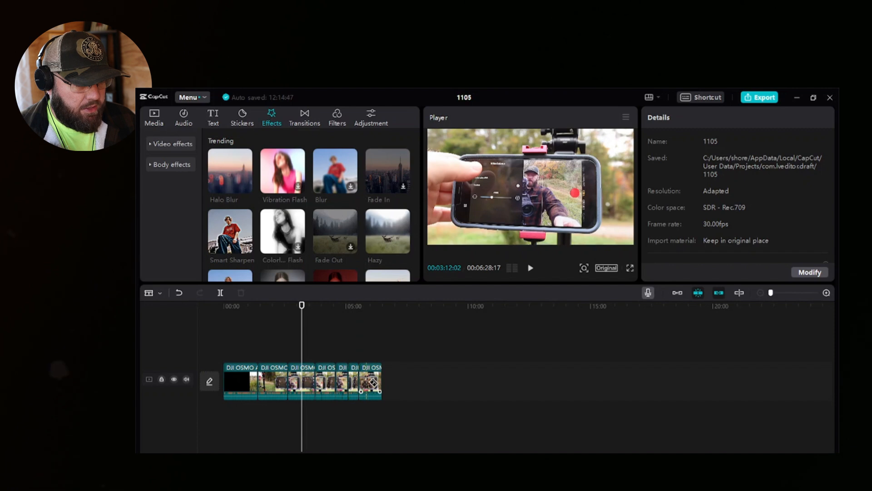
- Undo the recent splits and effect edits back to the three-clip timeline without the Halo Blur effect
{"action": "key", "text": "ctrl+z"}
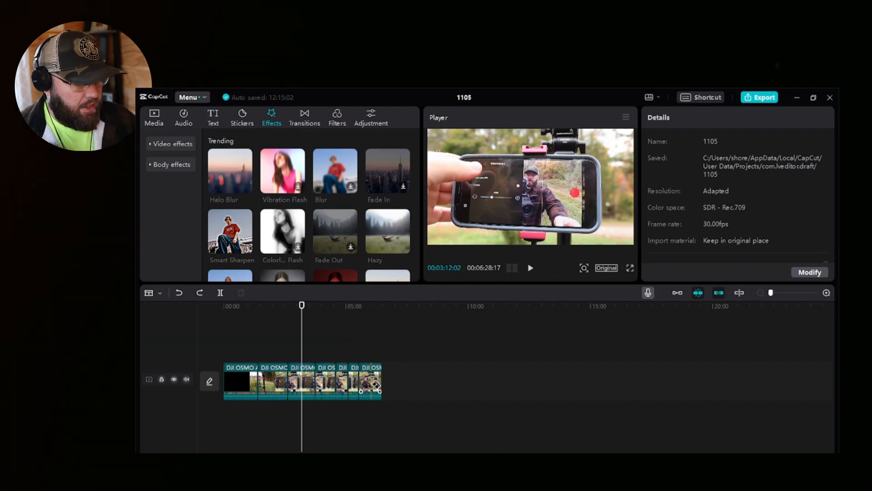
{"action": "key", "text": "ctrl+z"}
{"action": "key", "text": "ctrl+z"}
{"action": "key", "text": "ctrl+z"}
{"action": "key", "text": "ctrl+z"}
{"action": "key", "text": "ctrl+z"}
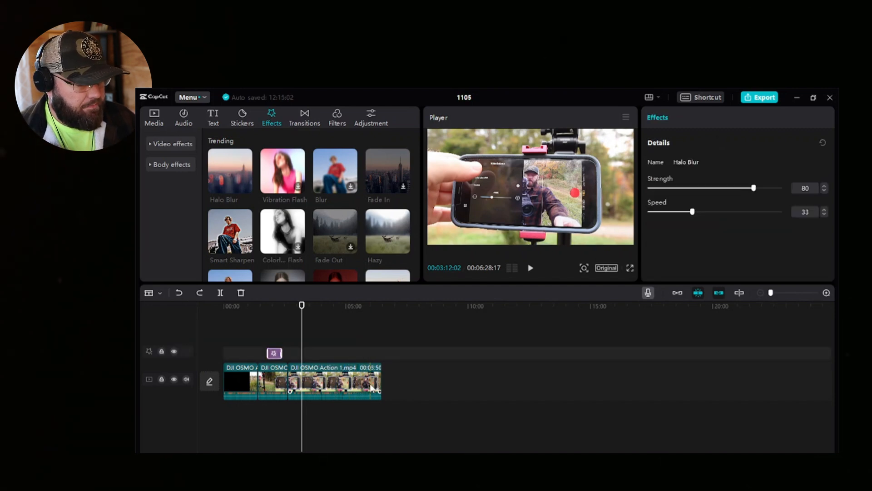
{"action": "key", "text": "ctrl+z"}
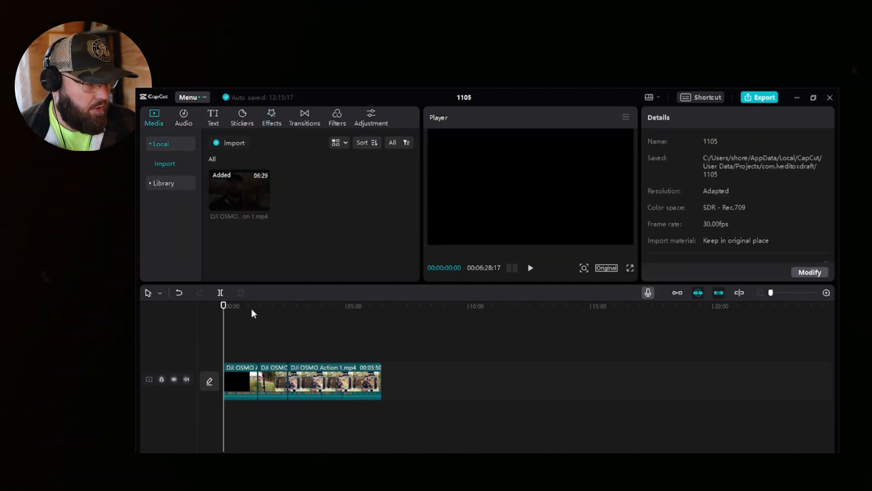
- Browse the tracks in the audio library's Music section
{"action": "left_click", "coordinate": [183, 118]}
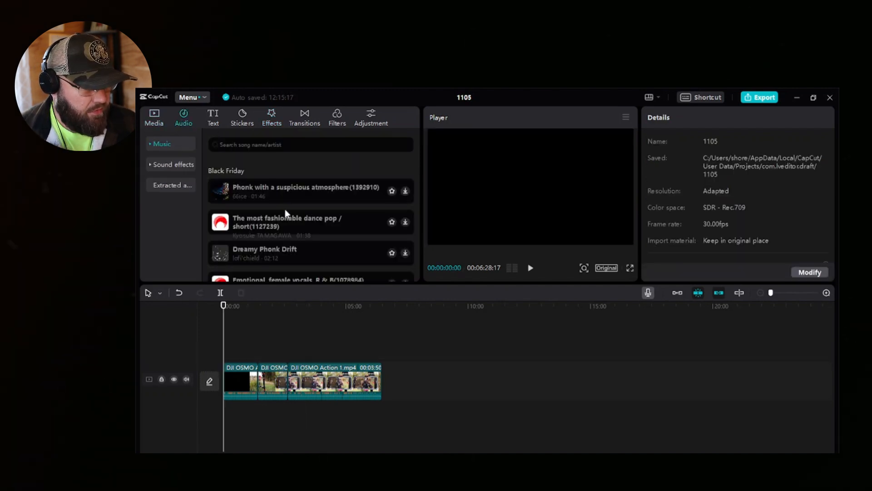
{"action": "left_click_drag", "start_coordinate": [417, 164], "coordinate": [407, 145]}
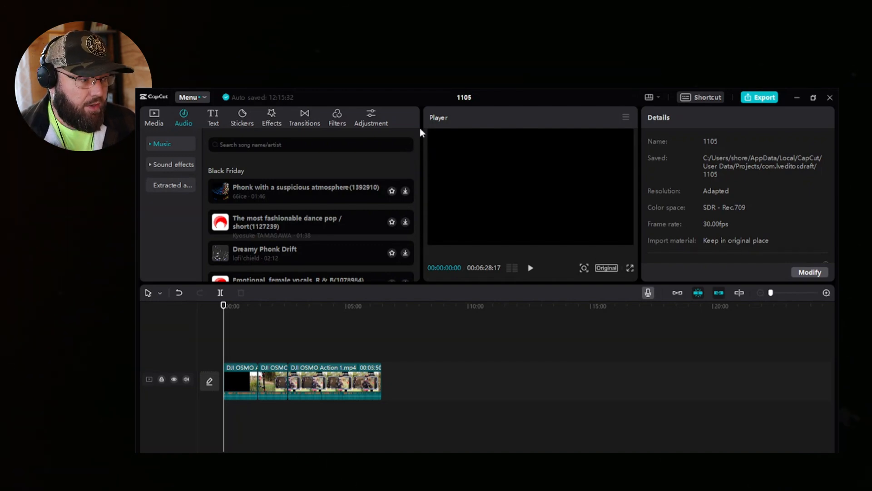
{"action": "scroll", "coordinate": [323, 238], "scroll_direction": "down", "scroll_amount": 5}
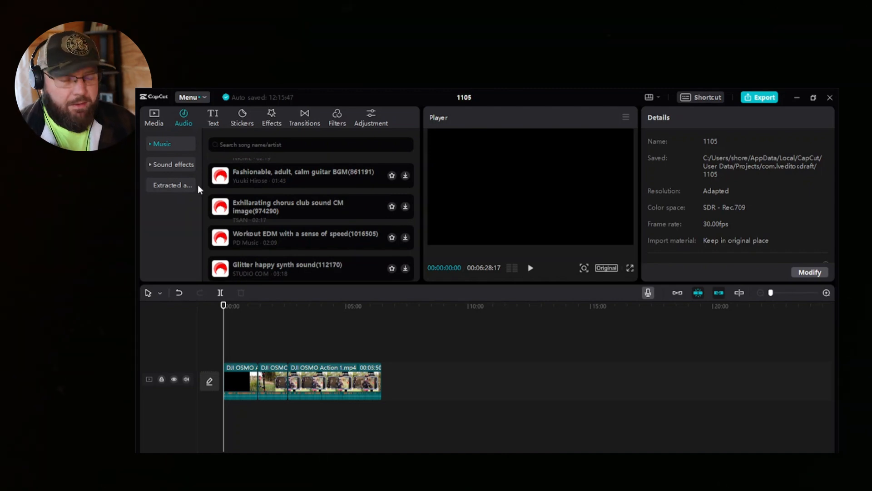
- Browse the sound effect categories and the Halloween sounds, and search the sound effects for "page turn"
{"action": "left_click", "coordinate": [180, 165]}
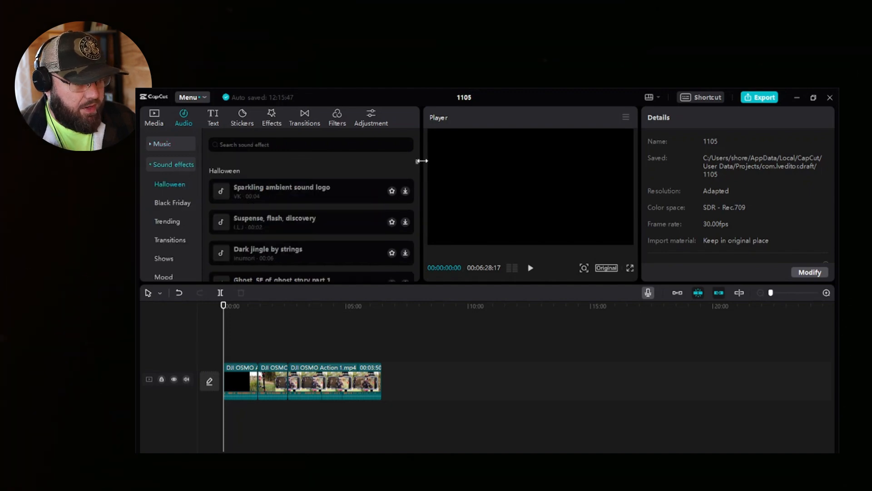
{"action": "left_click_drag", "start_coordinate": [418, 161], "coordinate": [407, 127]}
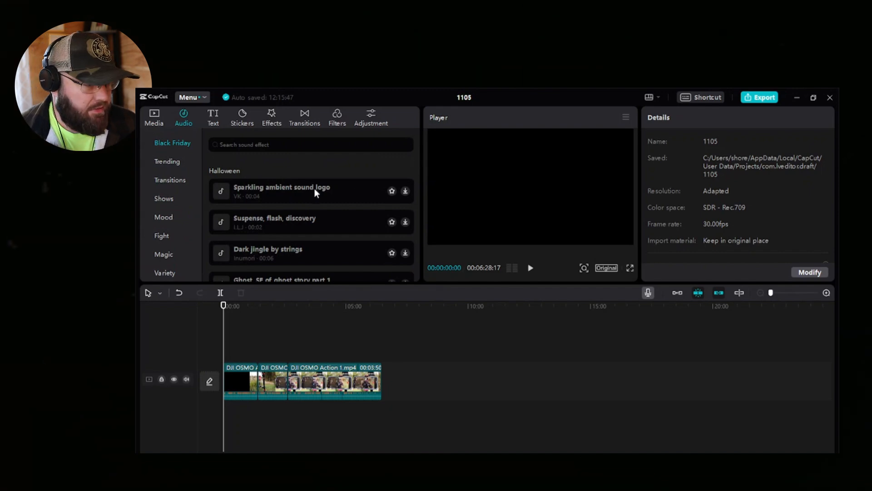
{"action": "scroll", "coordinate": [164, 197], "scroll_direction": "down", "scroll_amount": 5}
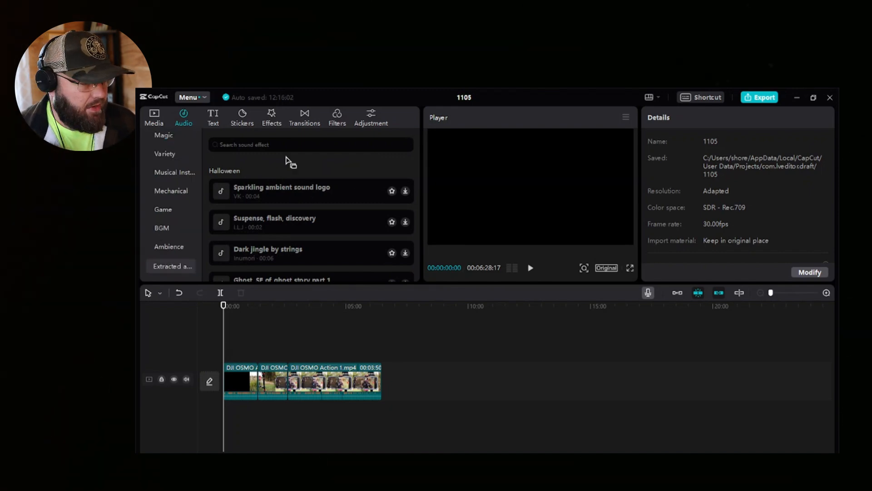
{"action": "scroll", "coordinate": [349, 222], "scroll_direction": "down", "scroll_amount": 3}
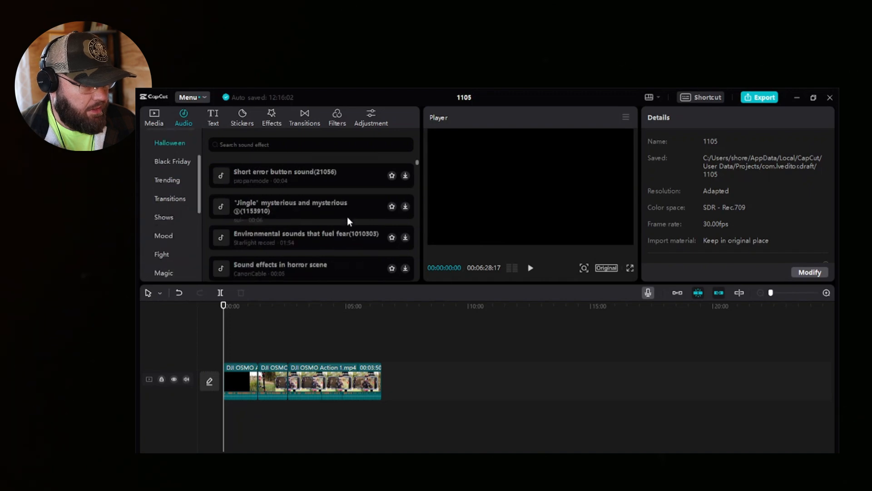
{"action": "scroll", "coordinate": [325, 240], "scroll_direction": "up", "scroll_amount": 3}
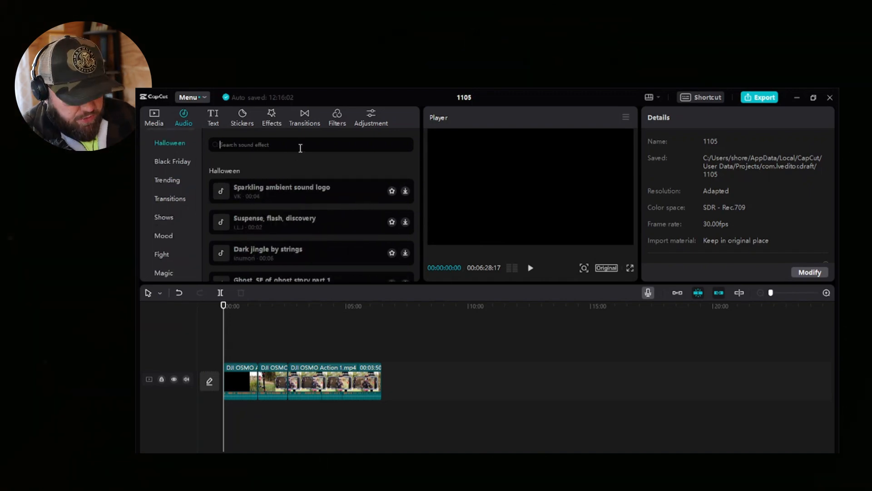
{"action": "type", "text": "page turn"}
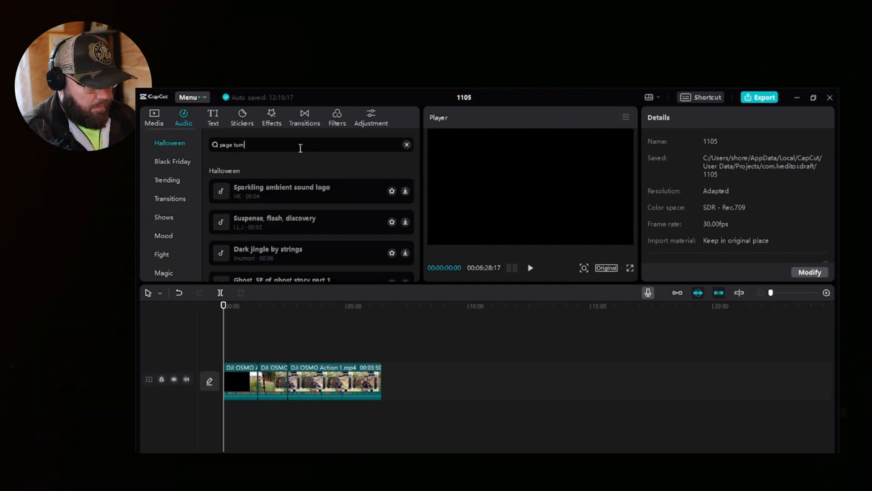
{"action": "key", "text": "Return"}
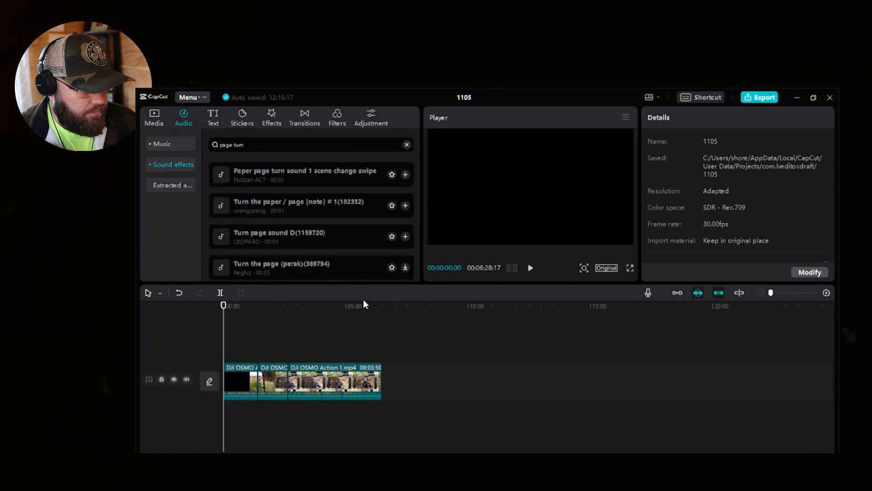
- Add the "Paper page turn sound 1 scene change swipe" effect beneath the video and position it at about 7 seconds
{"action": "scroll", "coordinate": [350, 266], "scroll_direction": "down", "scroll_amount": 5}
{"action": "scroll", "coordinate": [301, 241], "scroll_direction": "up", "scroll_amount": 5}
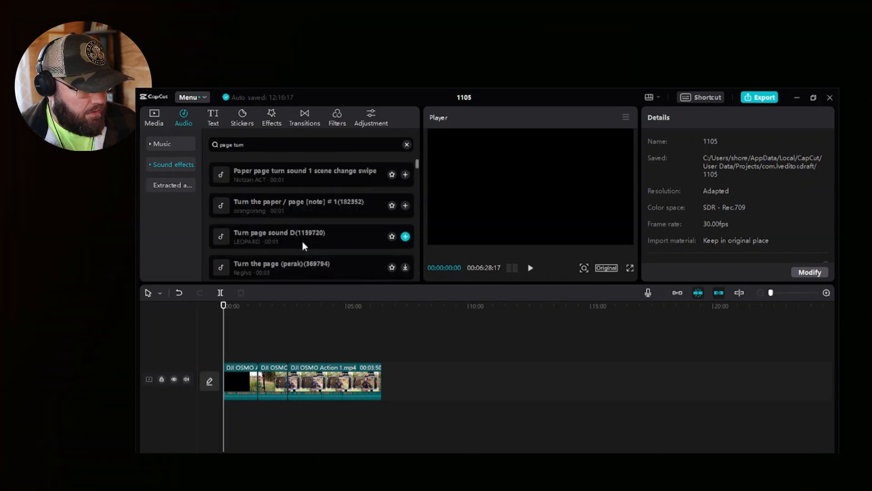
{"action": "left_click_drag", "start_coordinate": [301, 176], "coordinate": [235, 412]}
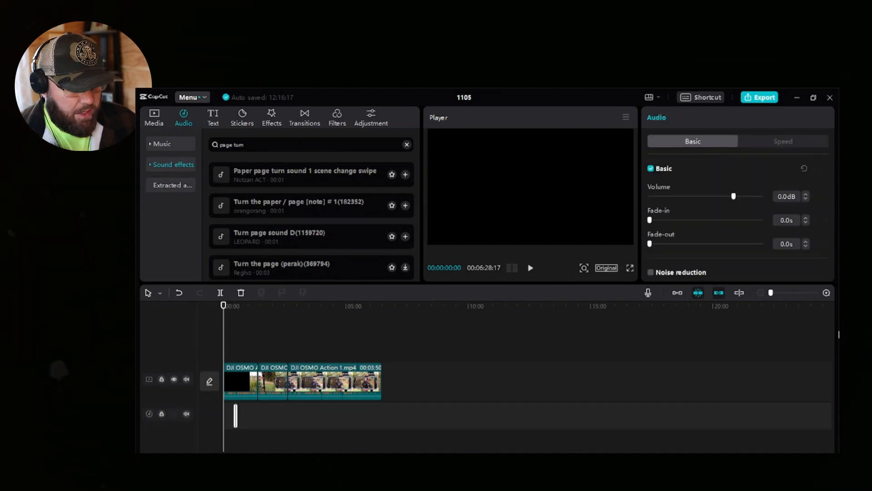
{"action": "left_click", "coordinate": [827, 293]}
{"action": "left_click", "coordinate": [827, 293]}
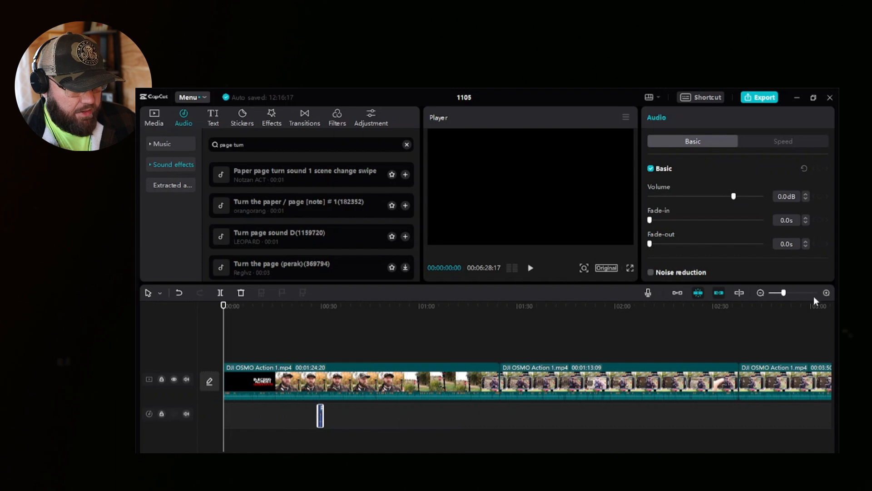
{"action": "left_click", "coordinate": [827, 293]}
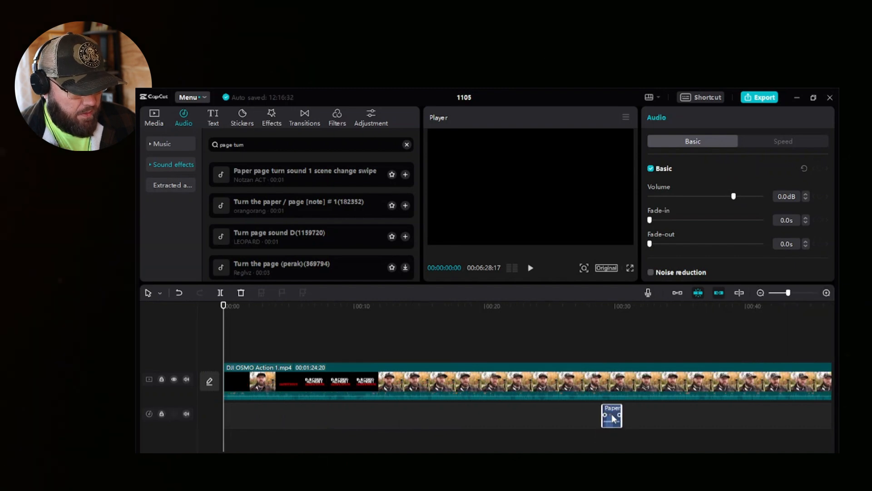
{"action": "left_click_drag", "start_coordinate": [613, 418], "coordinate": [327, 418]}
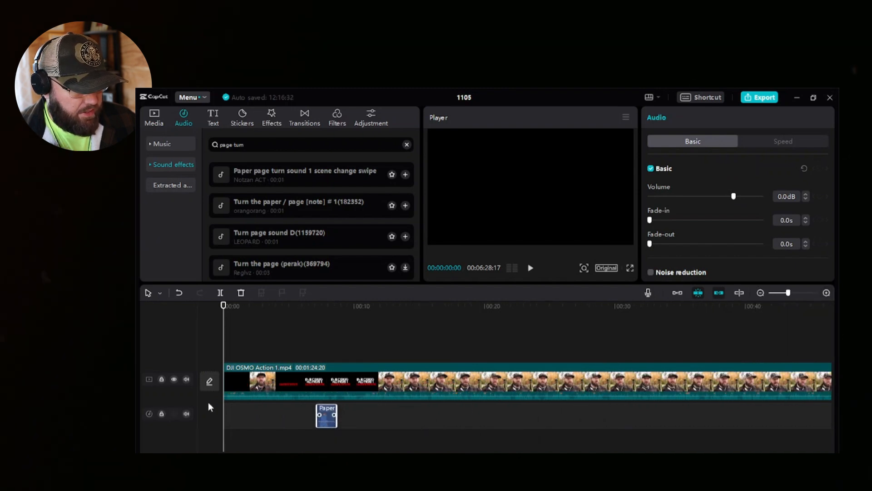
- Mute the main video track and play back the page turn sound effect on its own
{"action": "left_click", "coordinate": [186, 379]}
{"action": "left_click_drag", "start_coordinate": [224, 337], "coordinate": [308, 348]}
{"action": "key", "text": "space"}
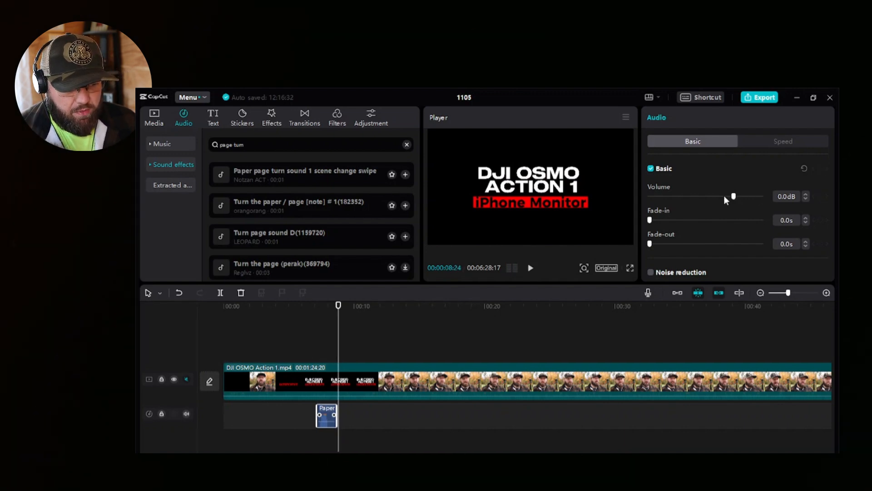
- Set the page turn sound's volume to -18.0 dB and play it back from its start
{"action": "mouse_move", "coordinate": [725, 198]}
{"action": "left_mouse_down"}
{"action": "mouse_move", "coordinate": [687, 203]}
{"action": "mouse_move", "coordinate": [710, 200]}
{"action": "left_mouse_up"}
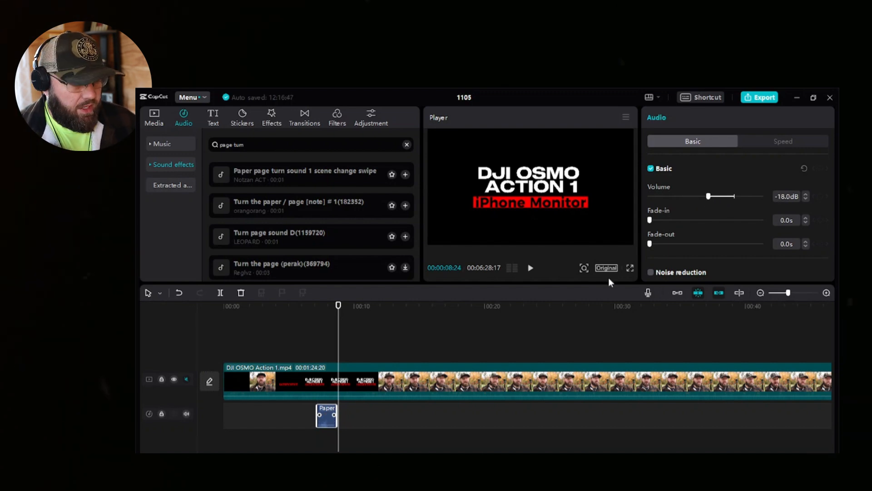
{"action": "left_click", "coordinate": [314, 353]}
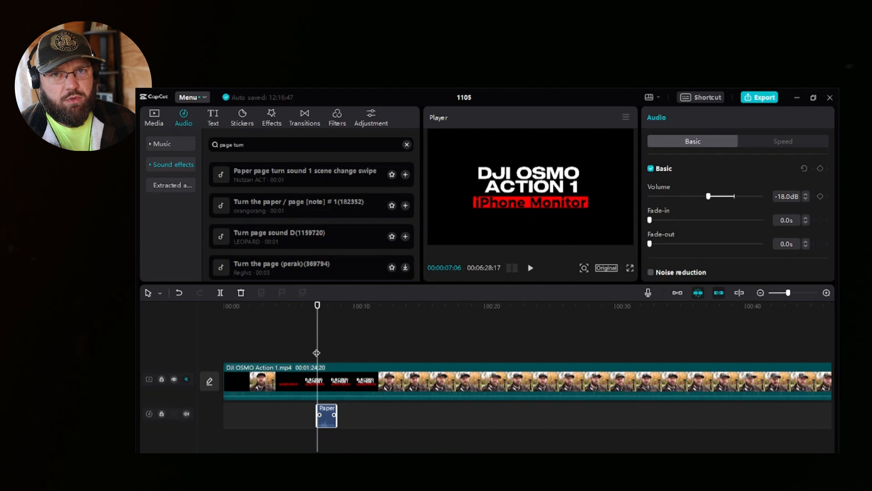
{"action": "key", "text": "space"}
{"action": "key", "text": "space"}
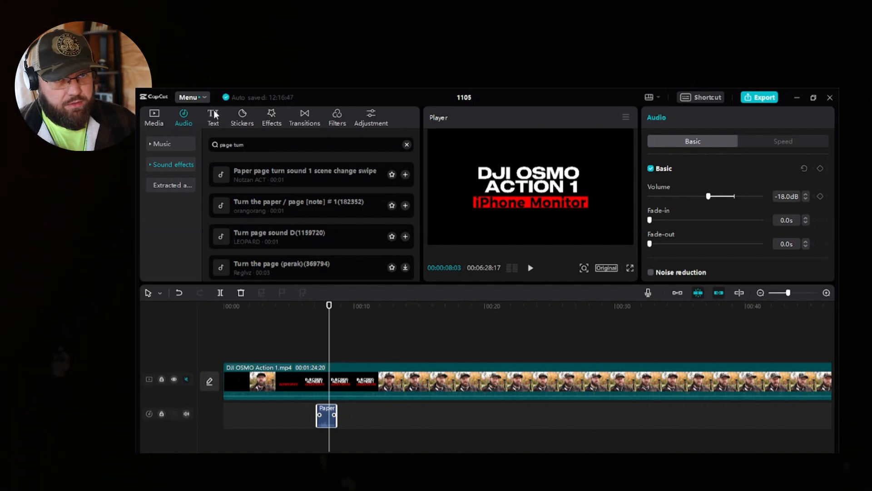
- Add Default text above the video at about 20 seconds and reposition it in the frame to X 427, Y 178
{"action": "left_click", "coordinate": [219, 120]}
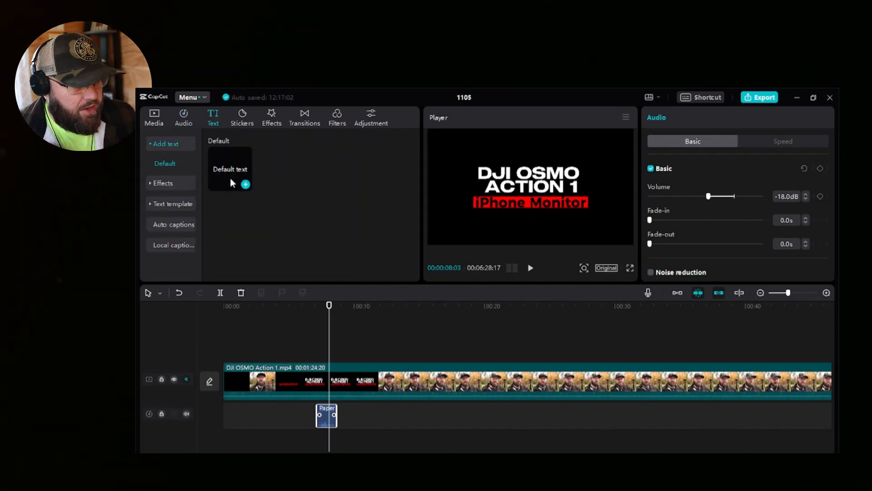
{"action": "left_click_drag", "start_coordinate": [227, 168], "coordinate": [507, 357]}
{"action": "left_click_drag", "start_coordinate": [329, 305], "coordinate": [501, 333]}
{"action": "left_click_drag", "start_coordinate": [527, 189], "coordinate": [550, 179]}
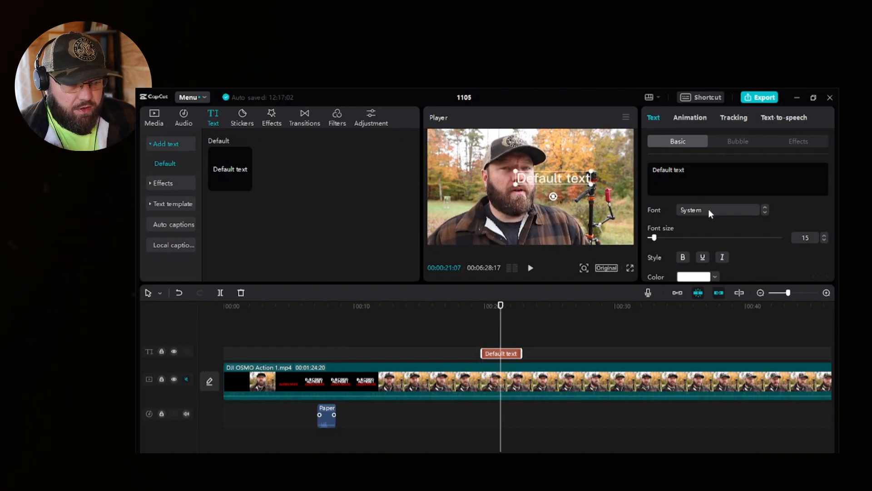
- Look through the text's basic properties, and undo its repositioning in the frame and its move along the timeline
{"action": "scroll", "coordinate": [709, 214], "scroll_direction": "down", "scroll_amount": 5}
{"action": "scroll", "coordinate": [677, 182], "scroll_direction": "down", "scroll_amount": 1}
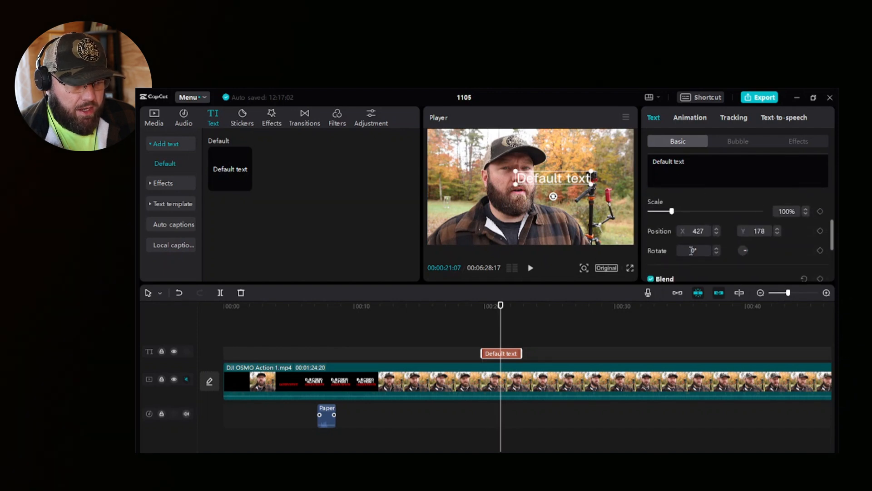
{"action": "scroll", "coordinate": [732, 190], "scroll_direction": "up", "scroll_amount": 5}
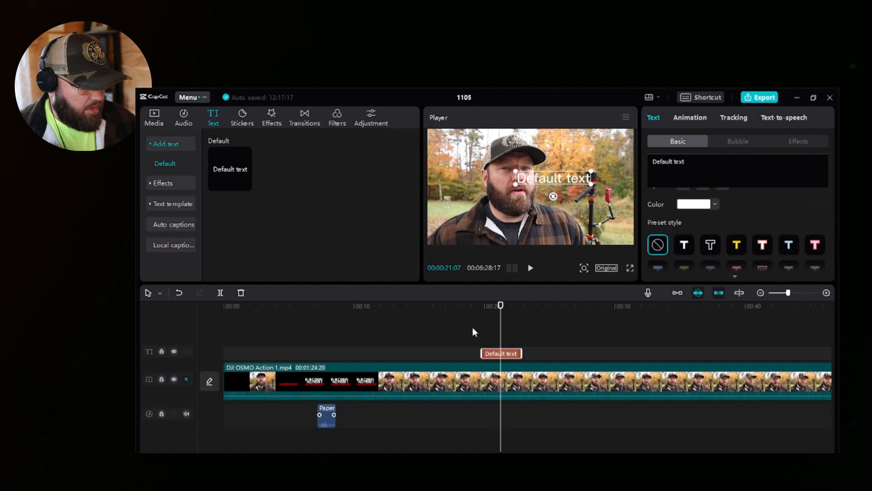
{"action": "key", "text": "ctrl+z"}
{"action": "key", "text": "ctrl+z"}
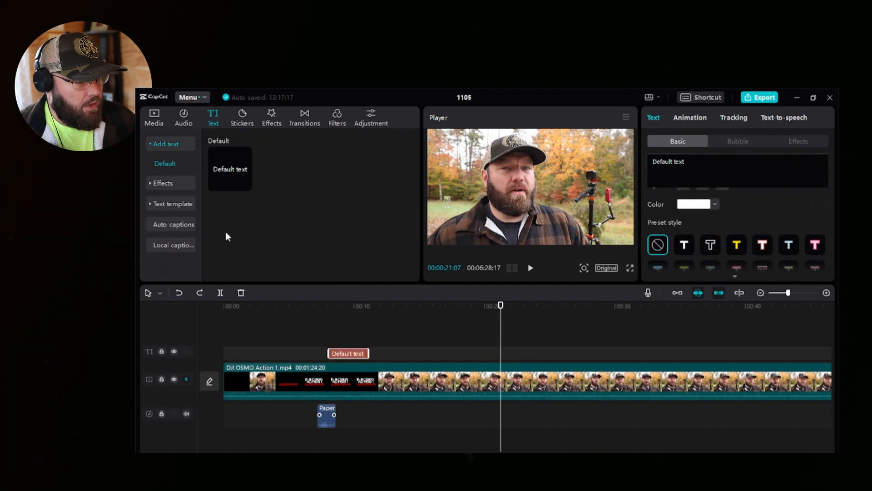
- Add the trending "TITLES / CHANGE TEXT EASILY" text template above the video at 00:00:21:07 and preview a frame of it
{"action": "left_click", "coordinate": [182, 204]}
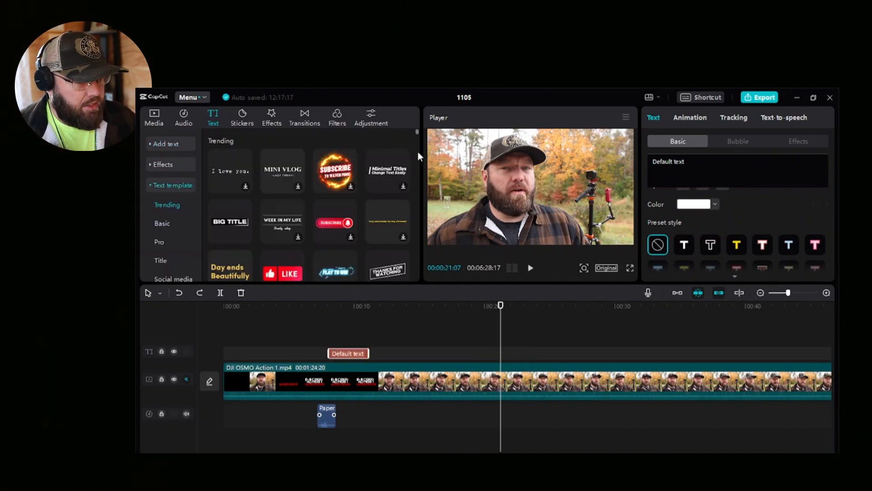
{"action": "left_click_drag", "start_coordinate": [416, 135], "coordinate": [417, 313]}
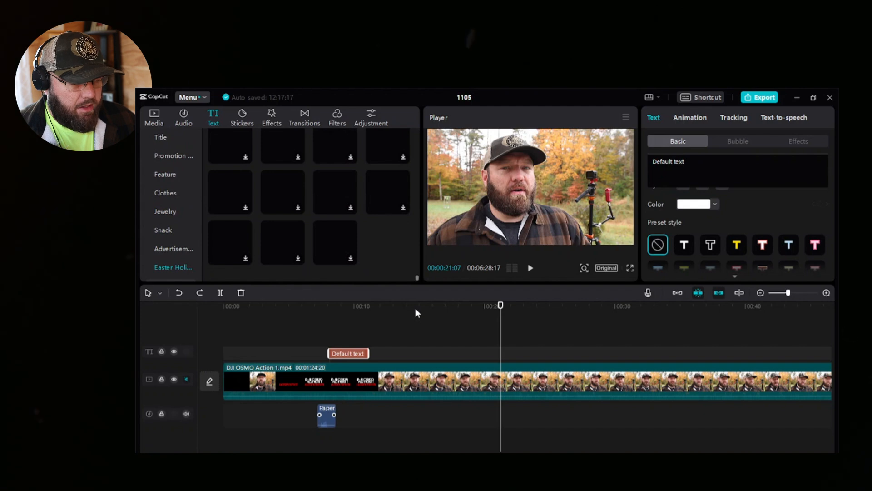
{"action": "left_click_drag", "start_coordinate": [415, 308], "coordinate": [422, 126]}
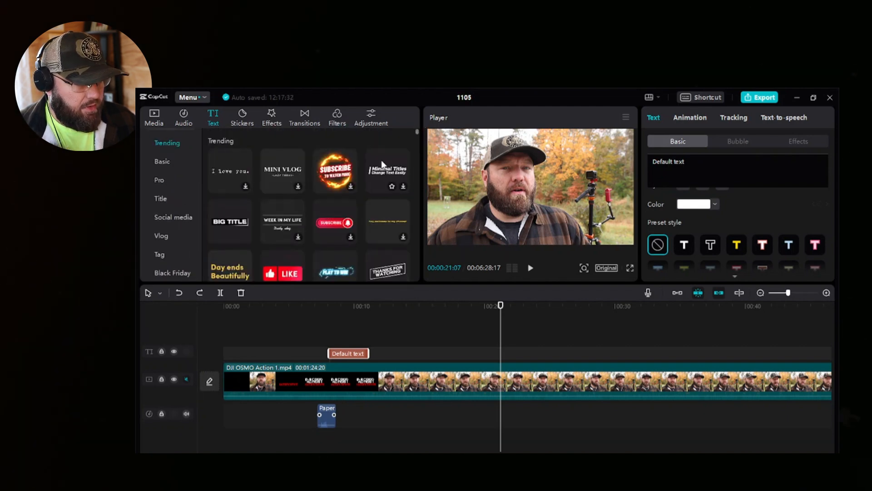
{"action": "scroll", "coordinate": [311, 206], "scroll_direction": "down", "scroll_amount": 2}
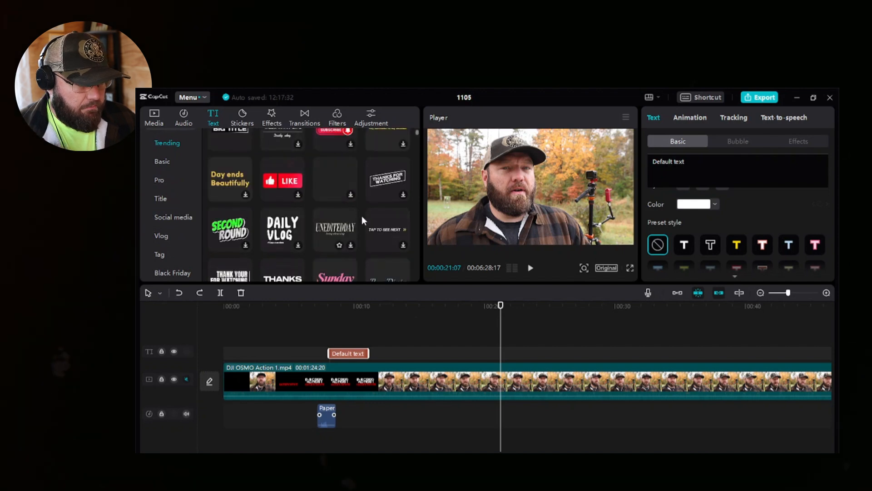
{"action": "scroll", "coordinate": [357, 214], "scroll_direction": "down", "scroll_amount": 3}
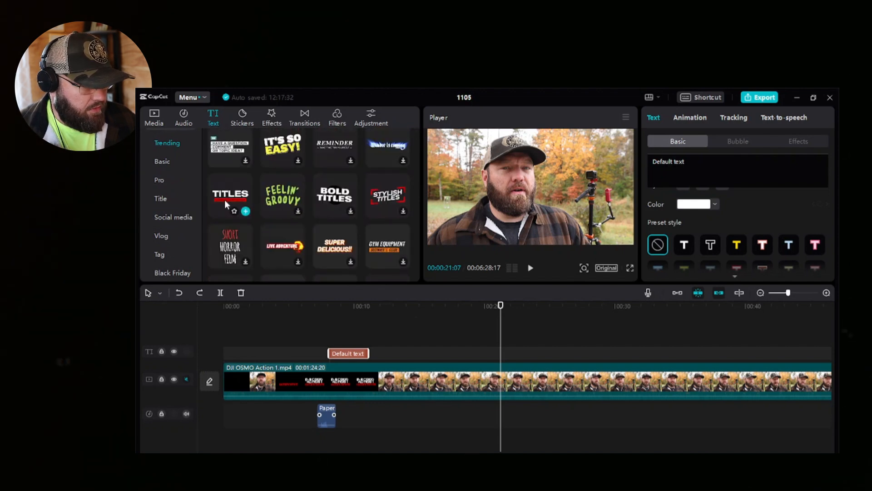
{"action": "mouse_move", "coordinate": [234, 196]}
{"action": "left_click_drag", "start_coordinate": [234, 196], "coordinate": [502, 336]}
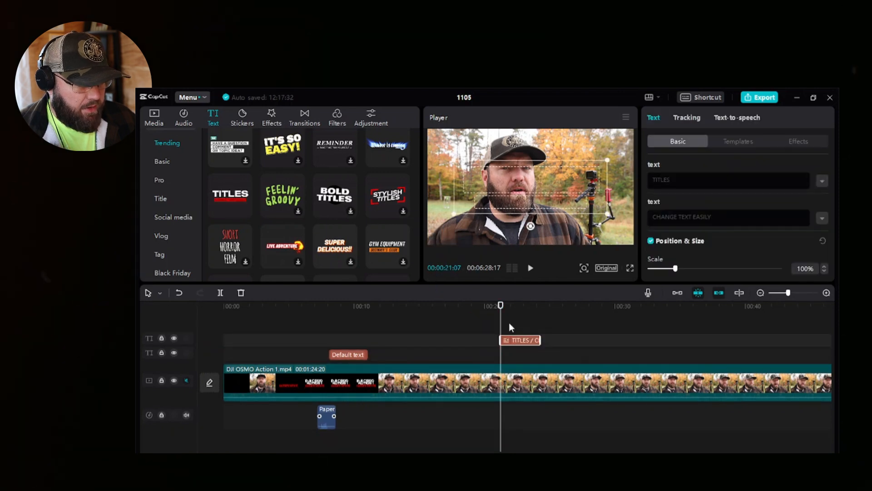
{"action": "left_click", "coordinate": [513, 326]}
{"action": "left_click_drag", "start_coordinate": [514, 326], "coordinate": [520, 328]}
- Place the black B&W library clip beneath the title, trim it to the title's length, and move the title onto the Default text track
{"action": "left_click", "coordinate": [156, 119]}
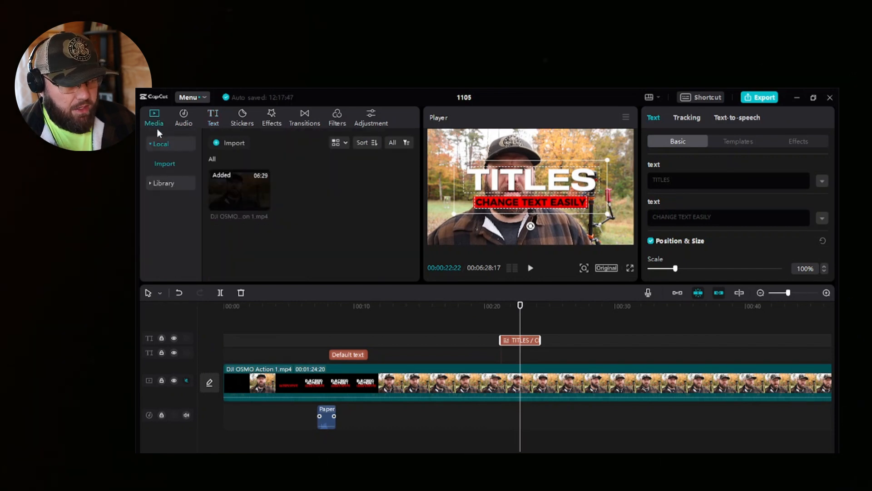
{"action": "left_click", "coordinate": [164, 182]}
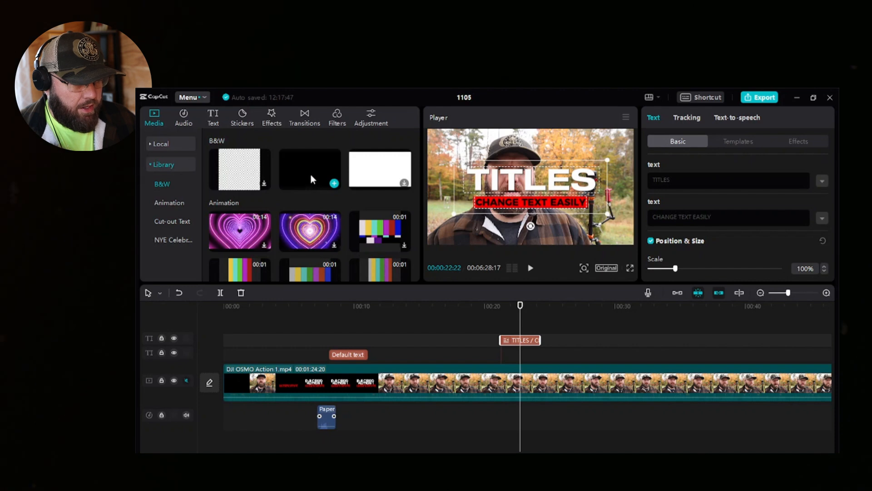
{"action": "left_click_drag", "start_coordinate": [310, 174], "coordinate": [505, 359]}
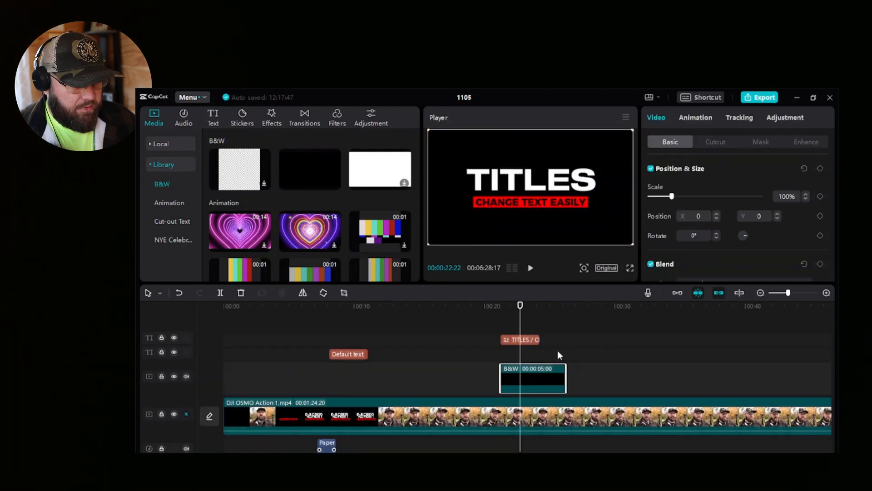
{"action": "left_click_drag", "start_coordinate": [553, 376], "coordinate": [541, 377]}
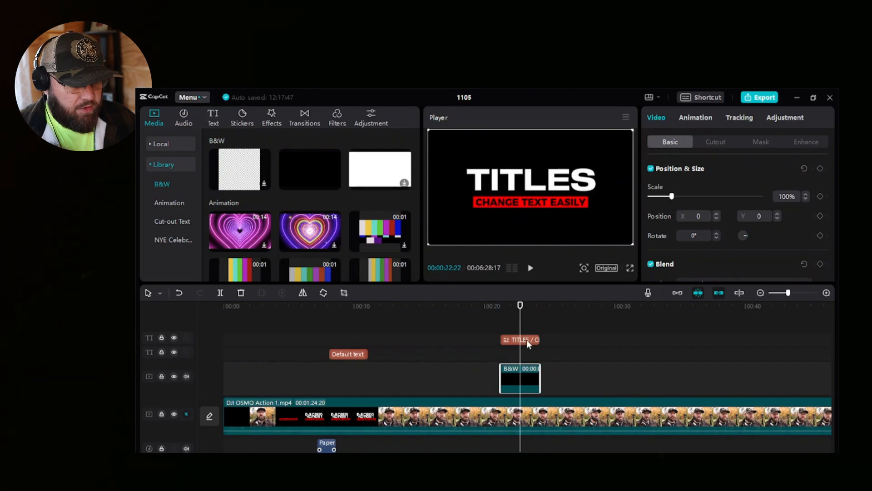
{"action": "mouse_move", "coordinate": [527, 342]}
{"action": "left_mouse_down"}
{"action": "mouse_move", "coordinate": [529, 358]}
{"action": "mouse_move", "coordinate": [511, 331]}
{"action": "mouse_move", "coordinate": [526, 331]}
{"action": "mouse_move", "coordinate": [506, 332]}
{"action": "mouse_move", "coordinate": [523, 333]}
{"action": "left_mouse_up"}
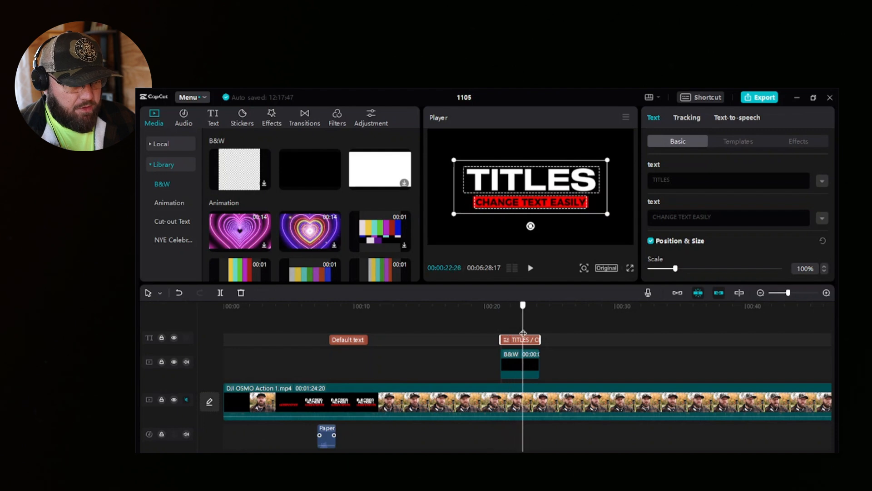
- Apply the Retro video effect Torn Frames to the black B&W clip beneath the title
{"action": "left_click", "coordinate": [514, 367]}
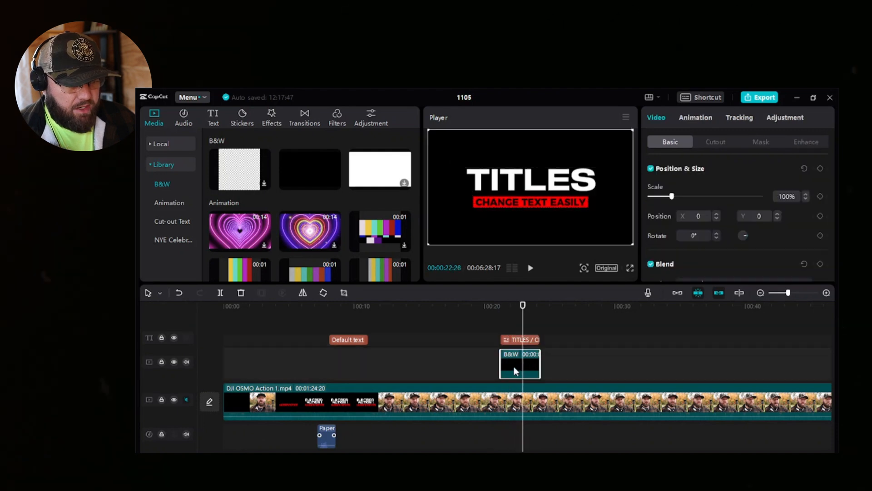
{"action": "left_click", "coordinate": [268, 120]}
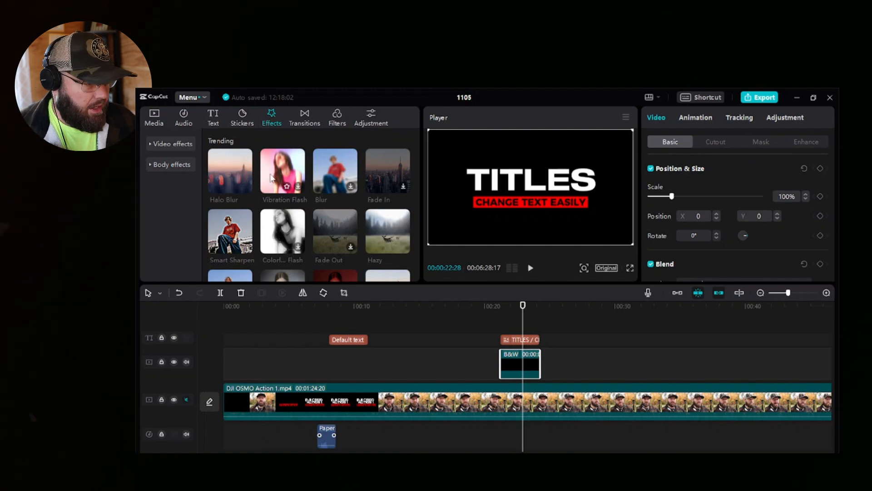
{"action": "left_click", "coordinate": [181, 145]}
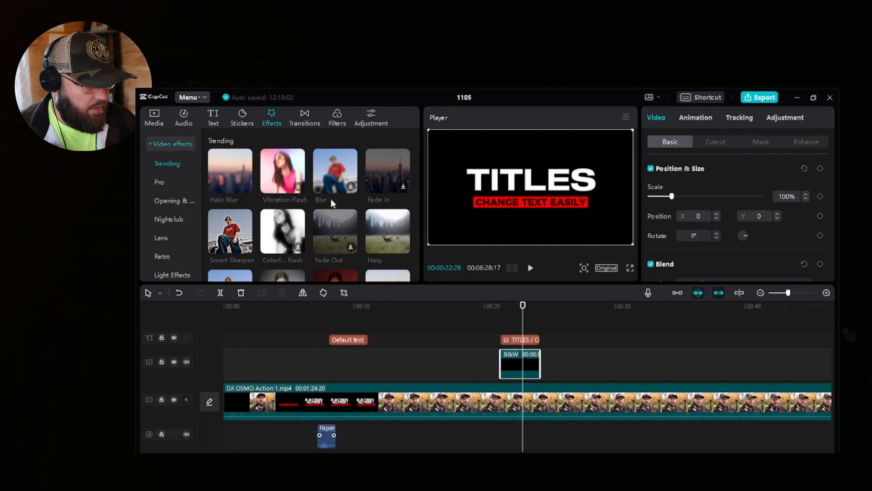
{"action": "left_click", "coordinate": [163, 256]}
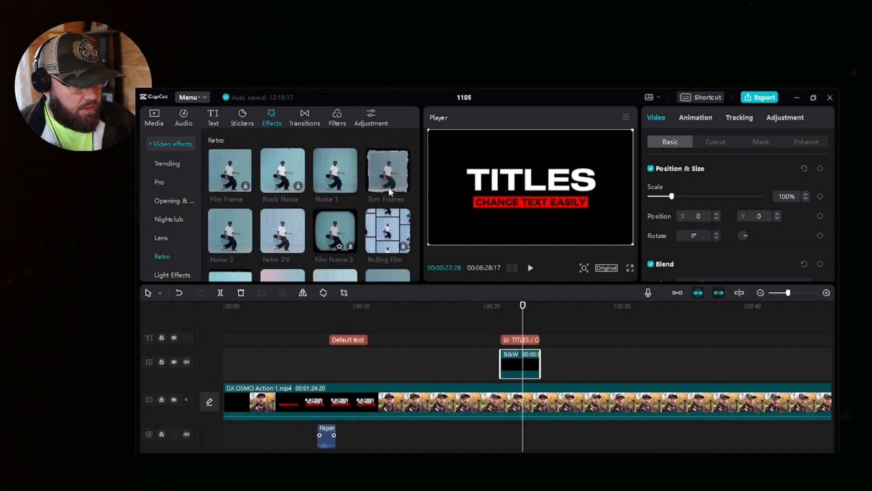
{"action": "left_click_drag", "start_coordinate": [389, 187], "coordinate": [520, 363]}
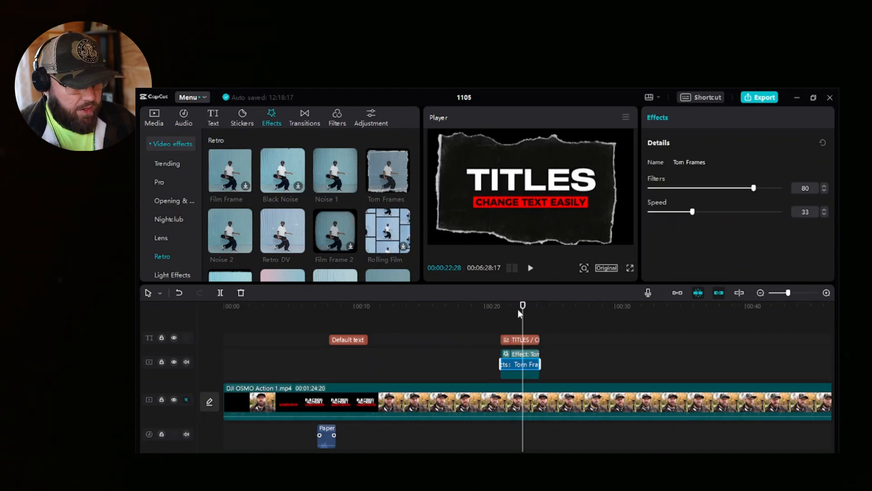
- Play back the title section with the Torn Frames effect
{"action": "left_click", "coordinate": [499, 317]}
{"action": "key", "text": "space"}
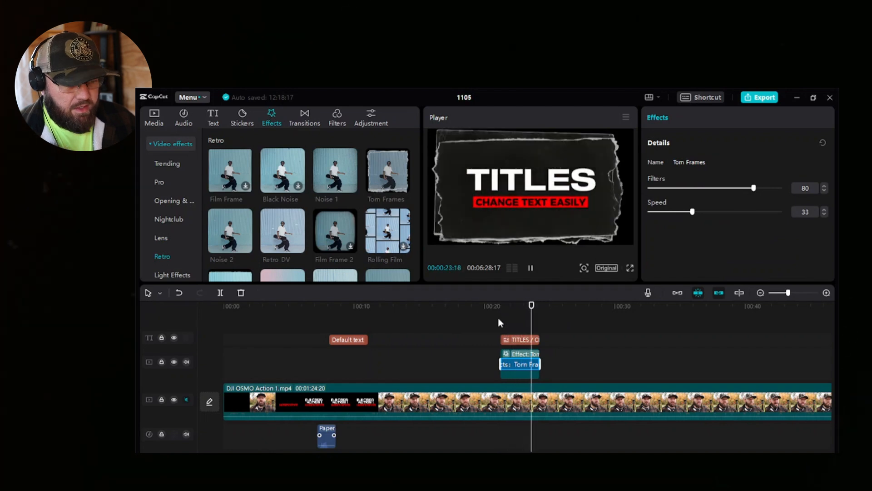
{"action": "left_click", "coordinate": [512, 368]}
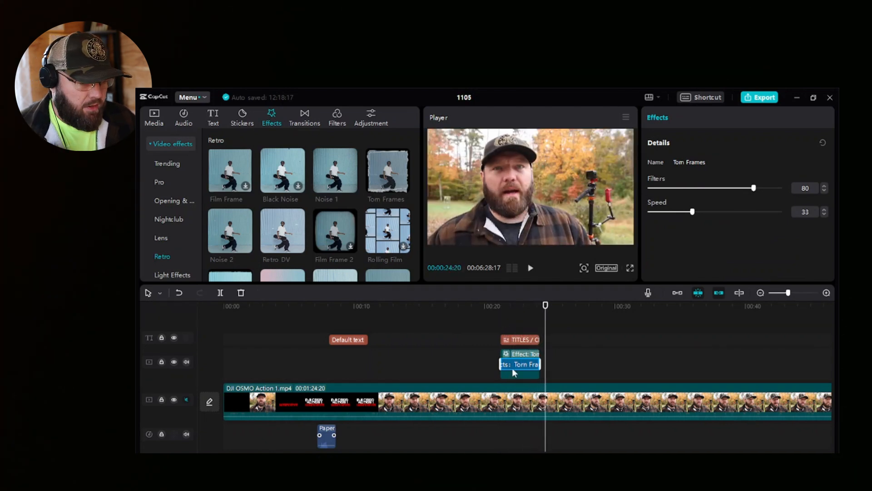
{"action": "key", "text": "space"}
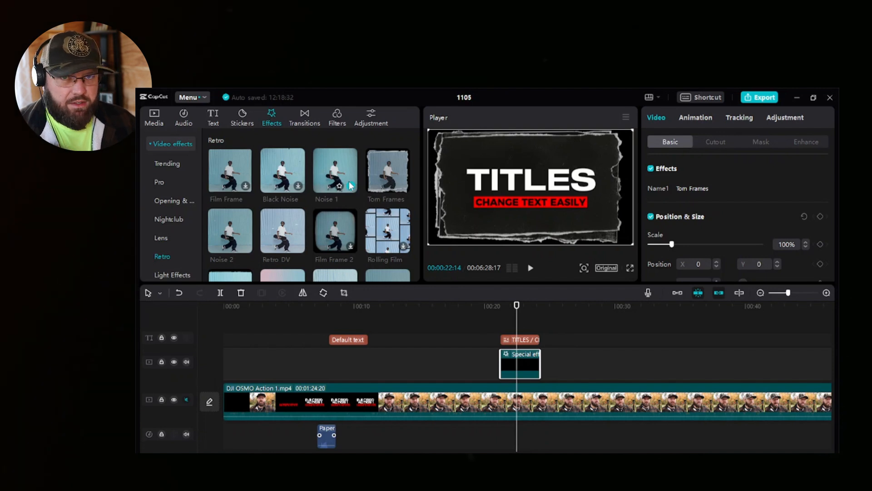
- Undo the Torn Frames effect on the black clip and look through more Retro effects
{"action": "key", "text": "ctrl+z"}
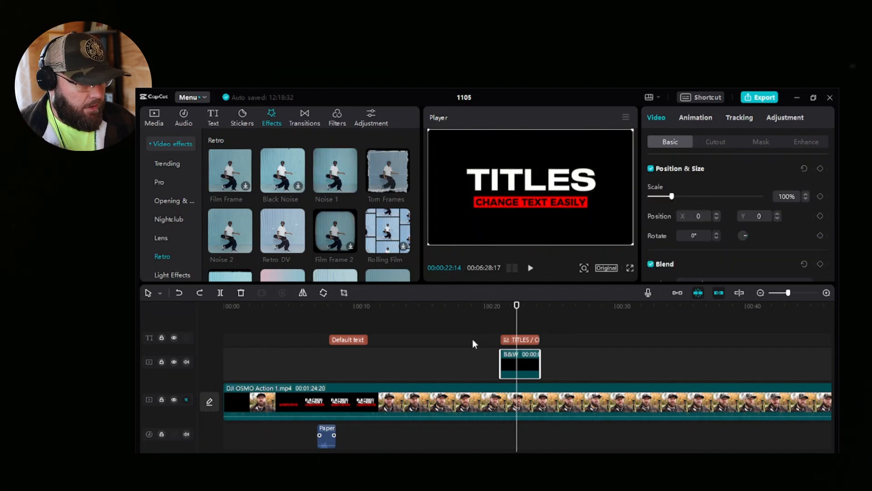
{"action": "scroll", "coordinate": [327, 228], "scroll_direction": "down", "scroll_amount": 2}
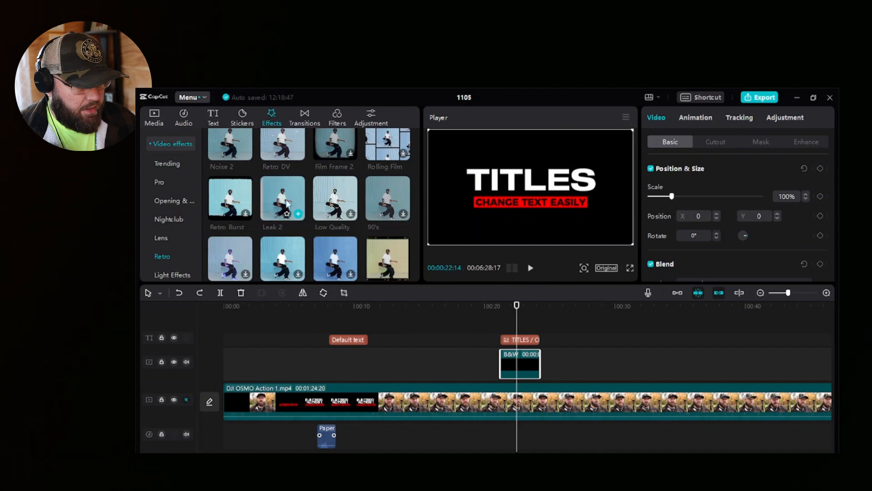
- Apply the Retro effect Leak 2 to the black clip beneath the title and play it back from the clip's start
{"action": "left_click_drag", "start_coordinate": [287, 204], "coordinate": [519, 364]}
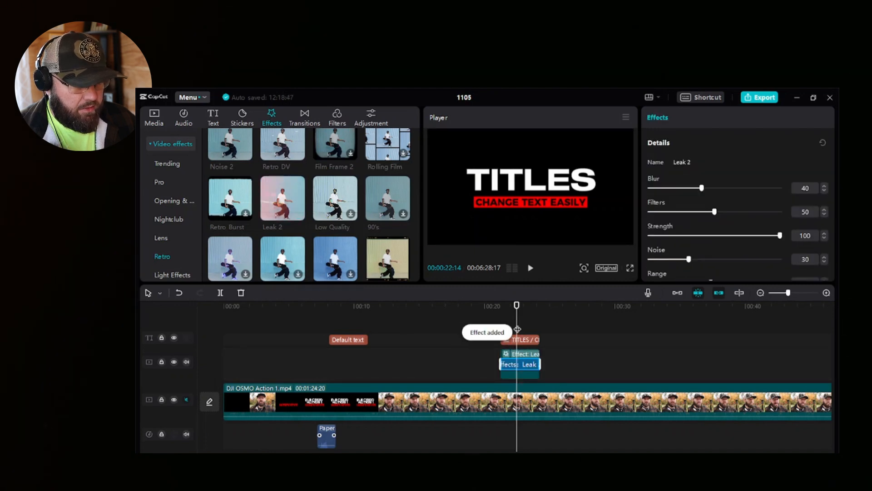
{"action": "left_click_drag", "start_coordinate": [517, 329], "coordinate": [499, 330]}
{"action": "key", "text": "space"}
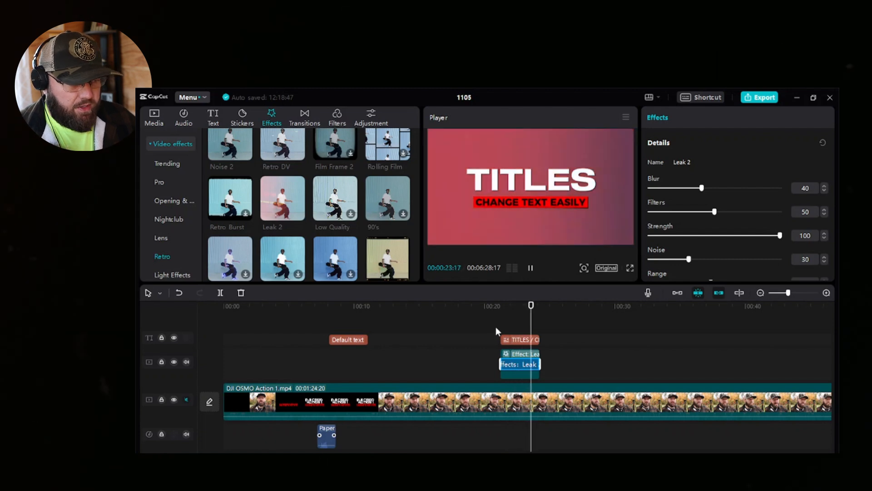
{"action": "key", "text": "space"}
- Extend the black clip and the title above it to about 7.5 seconds and play back the light leak section
{"action": "left_click", "coordinate": [527, 381]}
{"action": "left_click", "coordinate": [535, 375]}
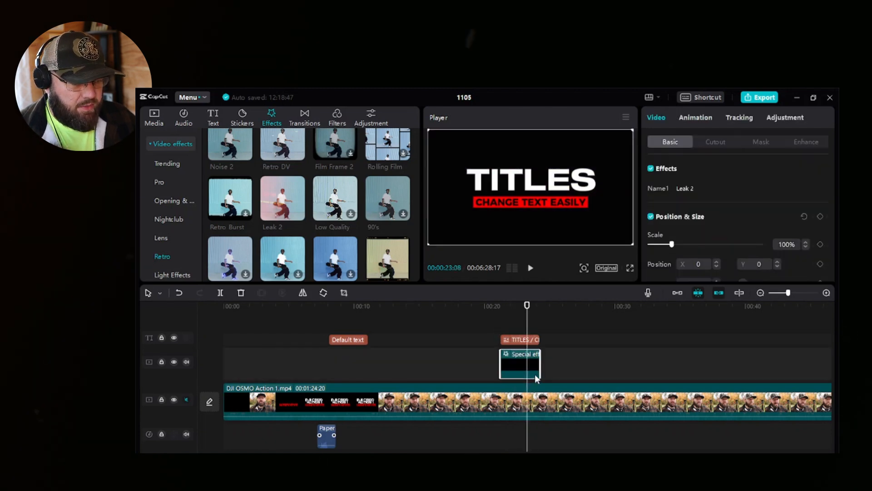
{"action": "left_click_drag", "start_coordinate": [537, 375], "coordinate": [600, 340]}
{"action": "left_click", "coordinate": [527, 341]}
{"action": "key", "text": "space"}
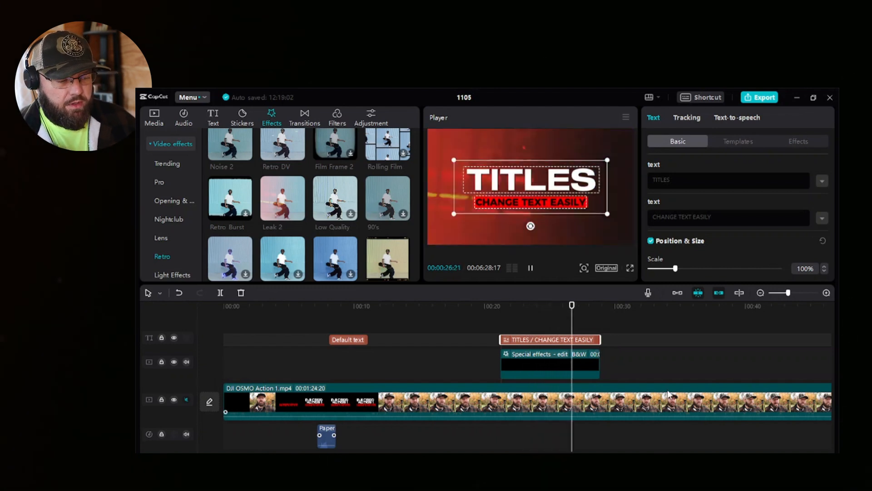
{"action": "key", "text": "space"}
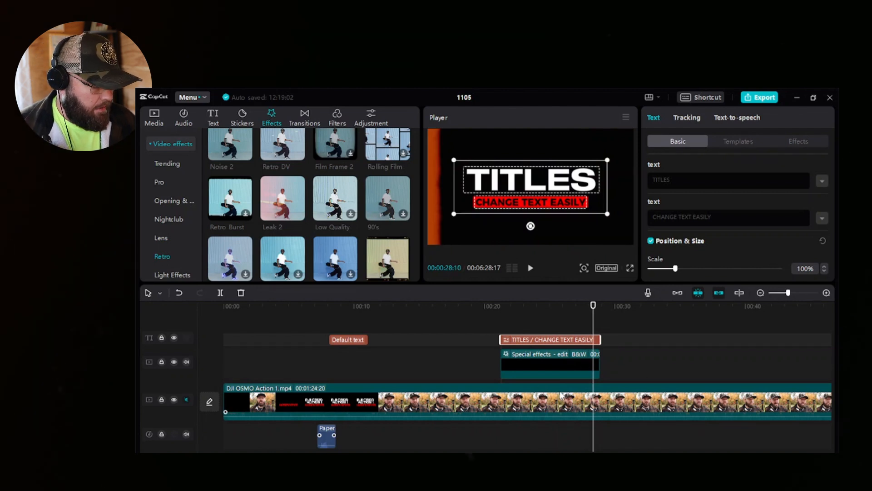
- Undo the last changes to the title section and delete the TITLES / CHANGE TEXT EASILY title from the timeline
{"action": "key", "text": "ctrl+z"}
{"action": "key", "text": "ctrl+z"}
{"action": "left_click", "coordinate": [245, 121]}
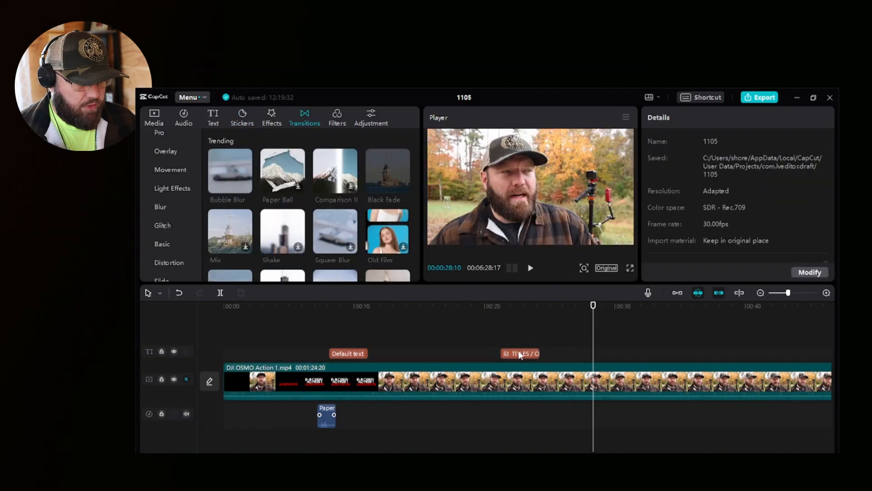
{"action": "left_click", "coordinate": [519, 352]}
{"action": "key", "text": "Delete"}
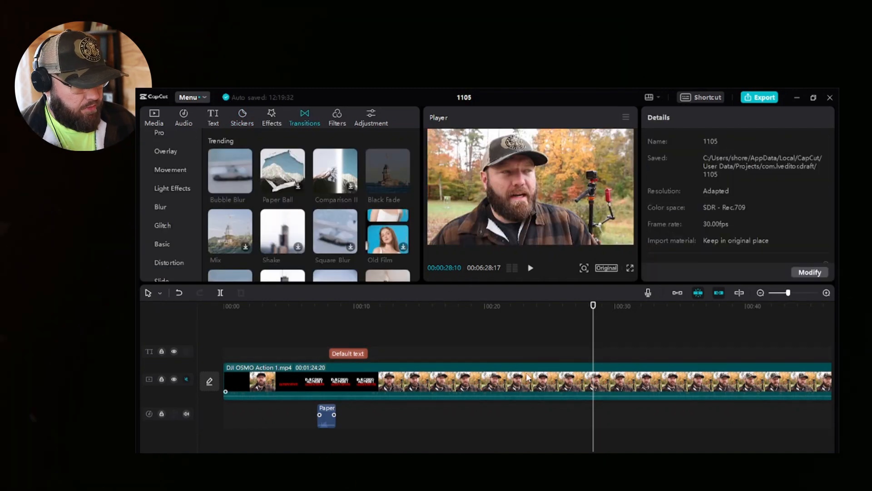
- Split the main video clip at 00:00:28:10, try moving the second part onto a higher track, and undo the move
{"action": "key", "text": "ctrl+b"}
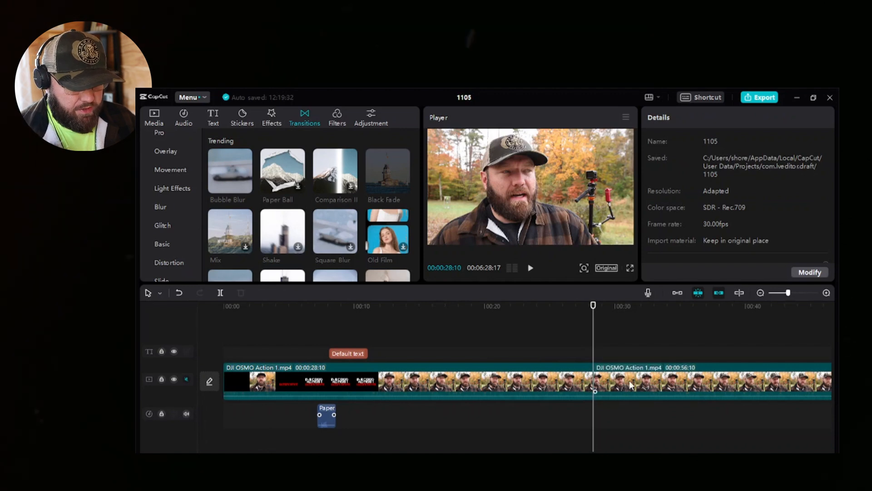
{"action": "left_click_drag", "start_coordinate": [631, 385], "coordinate": [655, 366]}
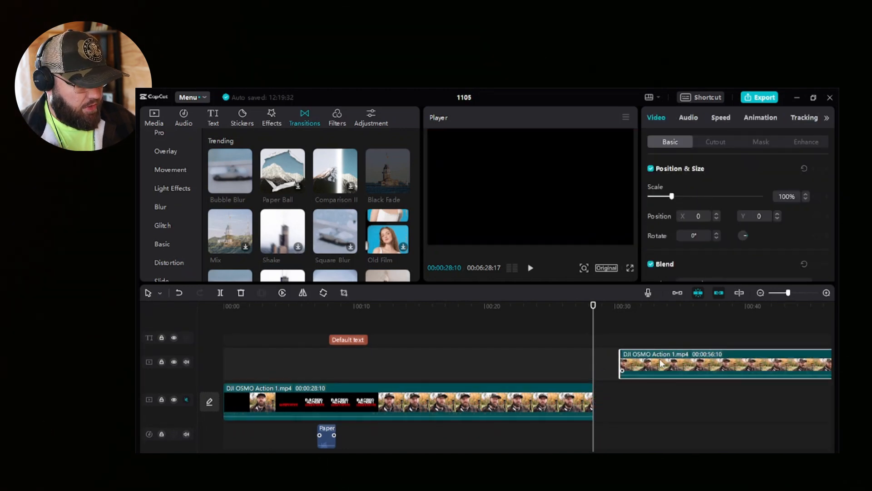
{"action": "key", "text": "ctrl+z"}
- Try a Black Fade transition with a 1.6 s duration at the cut between the two main clips, and undo it
{"action": "left_click_drag", "start_coordinate": [593, 350], "coordinate": [581, 352]}
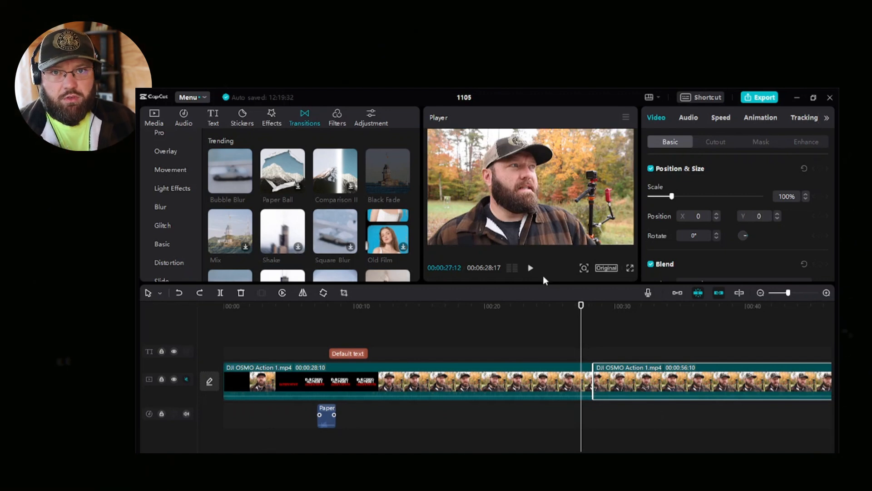
{"action": "left_click", "coordinate": [561, 345]}
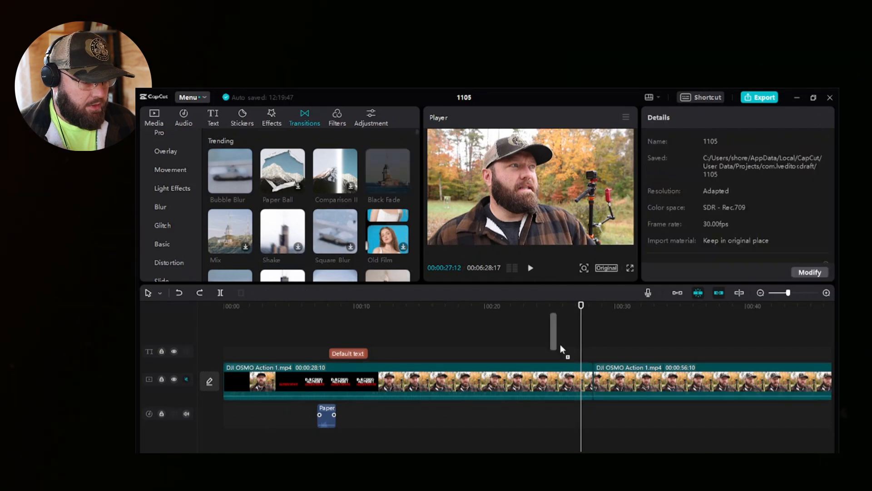
{"action": "left_click", "coordinate": [591, 383]}
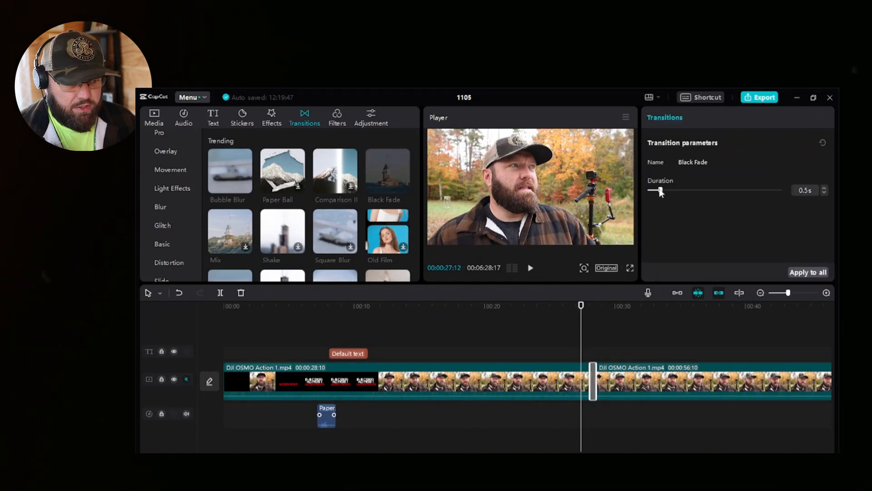
{"action": "left_click_drag", "start_coordinate": [661, 191], "coordinate": [690, 192]}
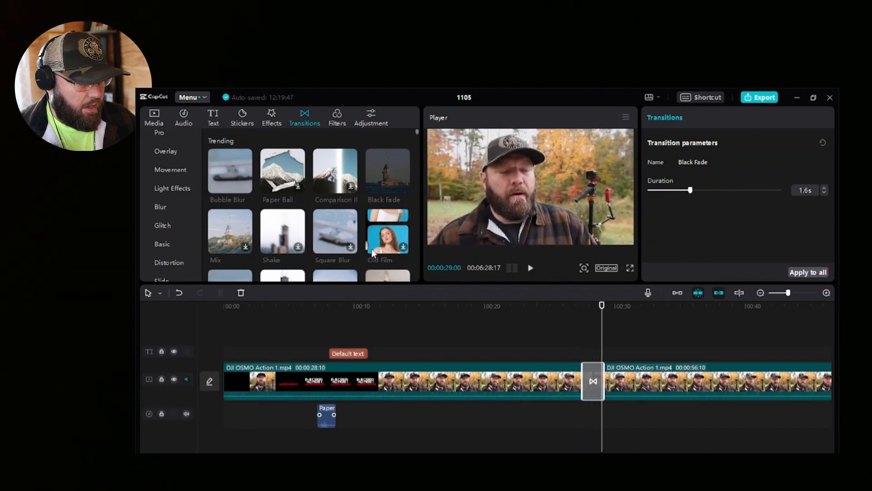
{"action": "key", "text": "ctrl+z"}
{"action": "key", "text": "ctrl+z"}
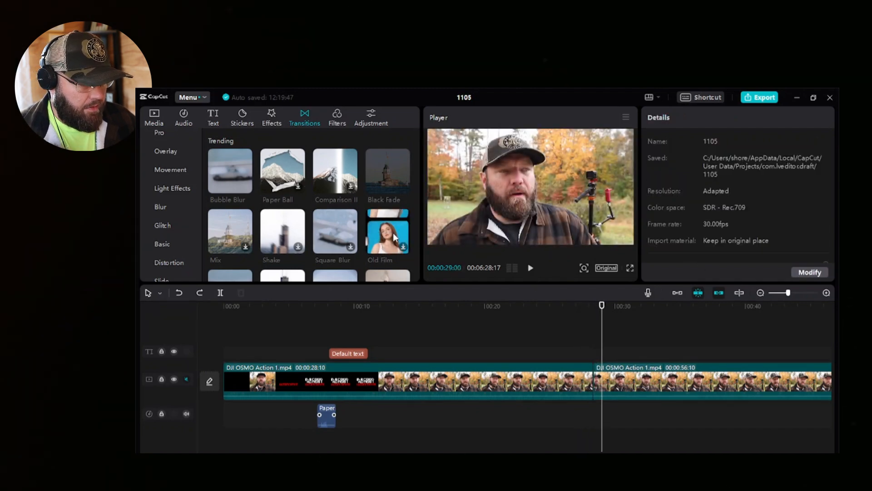
- Add the Old Film transition at the cut between the two main clips and set its duration to 1.4 s
{"action": "left_click_drag", "start_coordinate": [388, 242], "coordinate": [592, 388]}
{"action": "left_click_drag", "start_coordinate": [386, 222], "coordinate": [592, 385]}
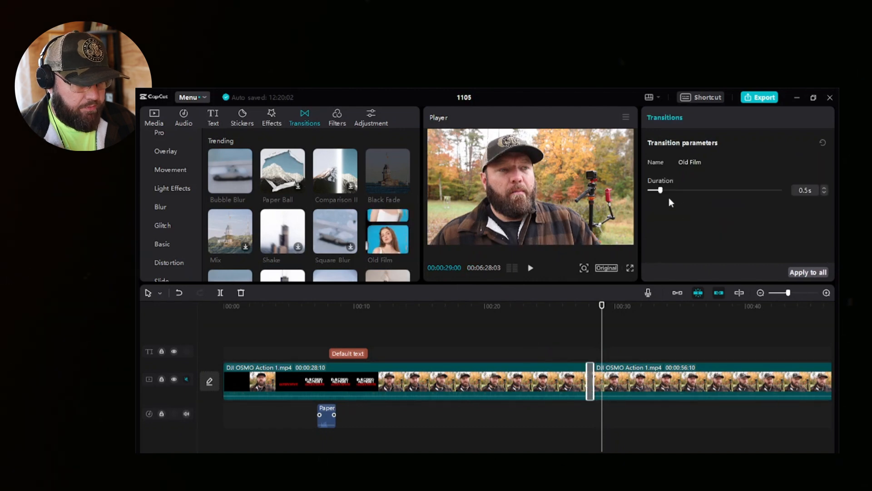
{"action": "left_click_drag", "start_coordinate": [662, 191], "coordinate": [685, 191]}
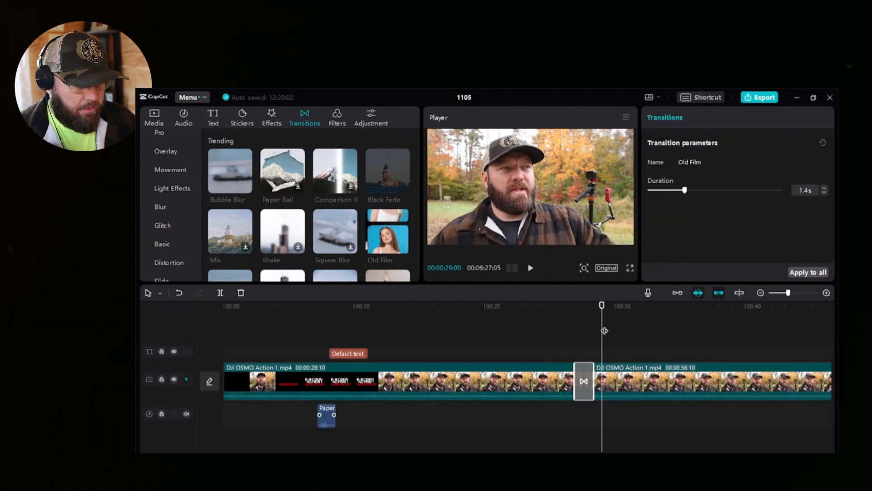
- Play back the Old Film transition and browse the other available transitions
{"action": "left_click", "coordinate": [557, 336]}
{"action": "key", "text": "space"}
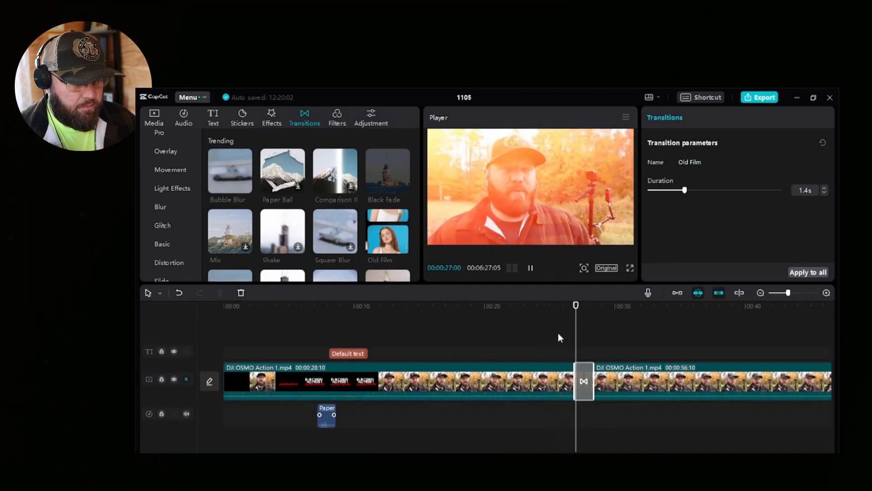
{"action": "key", "text": "space"}
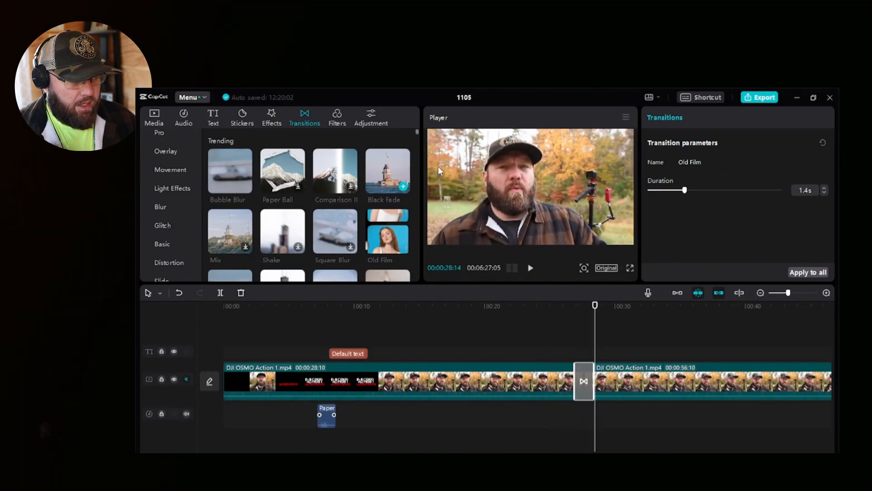
{"action": "left_click_drag", "start_coordinate": [418, 133], "coordinate": [417, 211]}
{"action": "left_click_drag", "start_coordinate": [423, 116], "coordinate": [421, 109]}
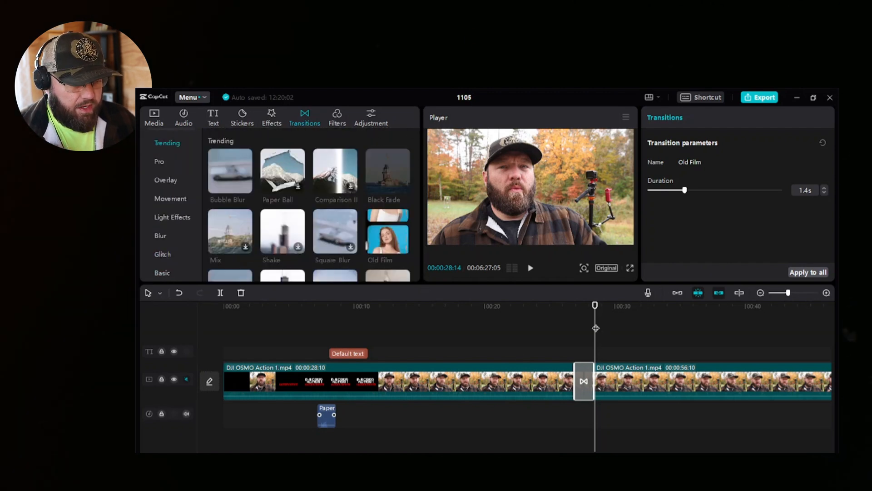
- Return to the timeline's start, select the first main clip, and compare its In and Out animation presets
{"action": "key", "text": "Home"}
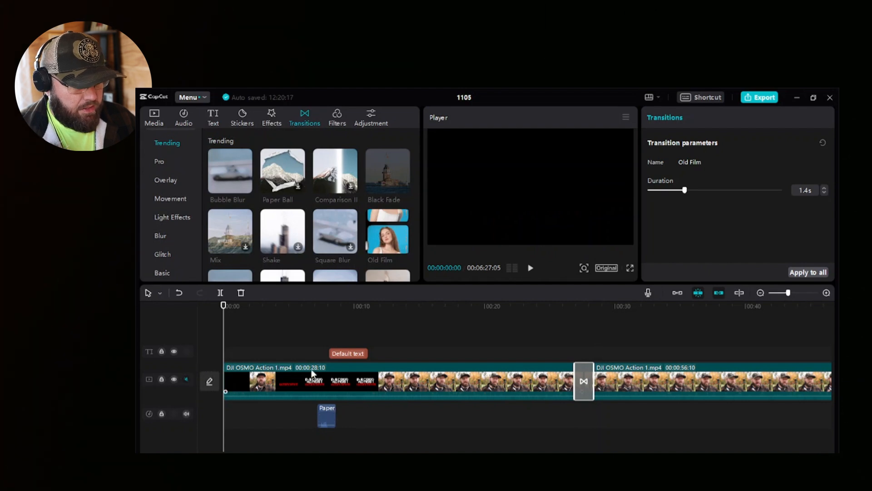
{"action": "left_click", "coordinate": [313, 374]}
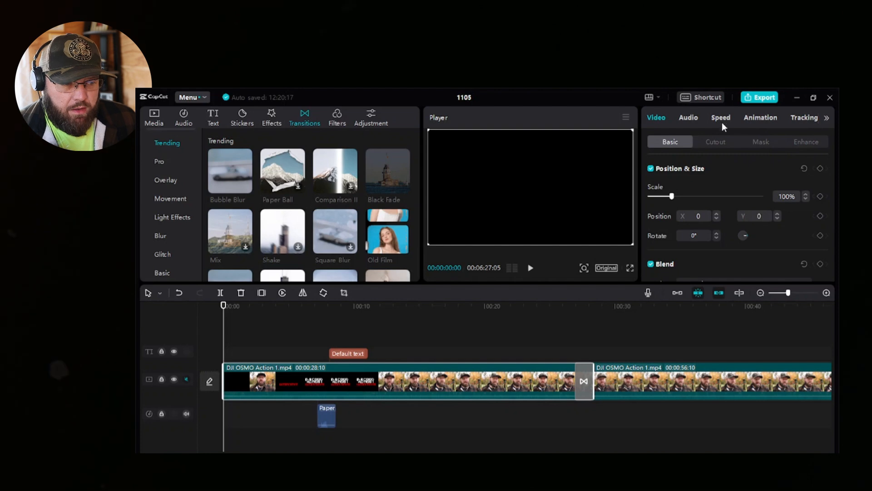
{"action": "left_click", "coordinate": [749, 119]}
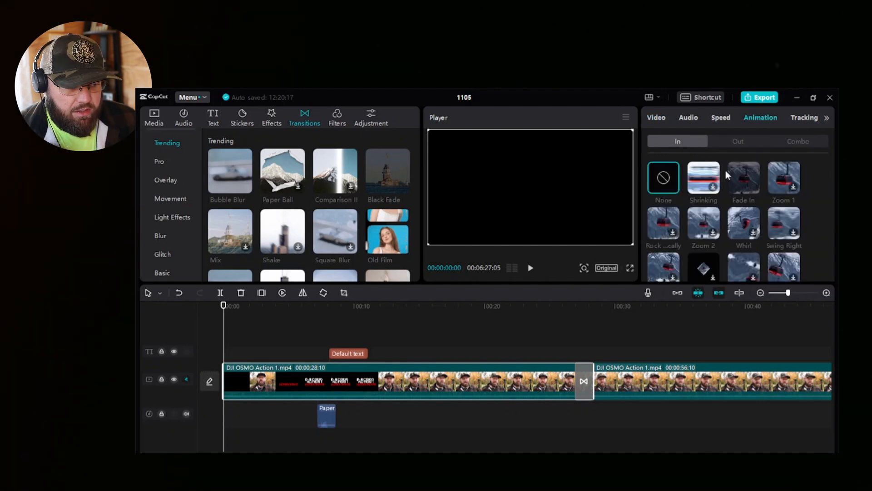
{"action": "left_click", "coordinate": [729, 146]}
{"action": "left_click", "coordinate": [687, 142]}
{"action": "left_click", "coordinate": [736, 139]}
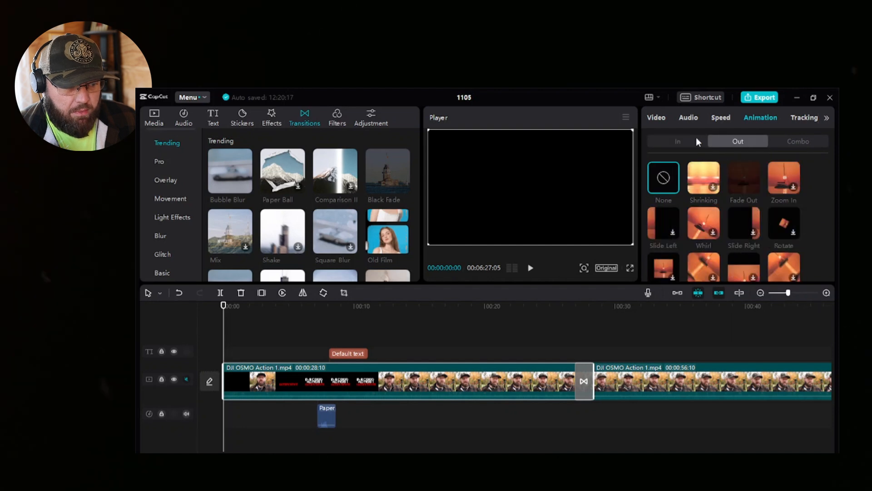
{"action": "left_click", "coordinate": [696, 139]}
{"action": "left_click", "coordinate": [738, 138]}
{"action": "left_click", "coordinate": [695, 141]}
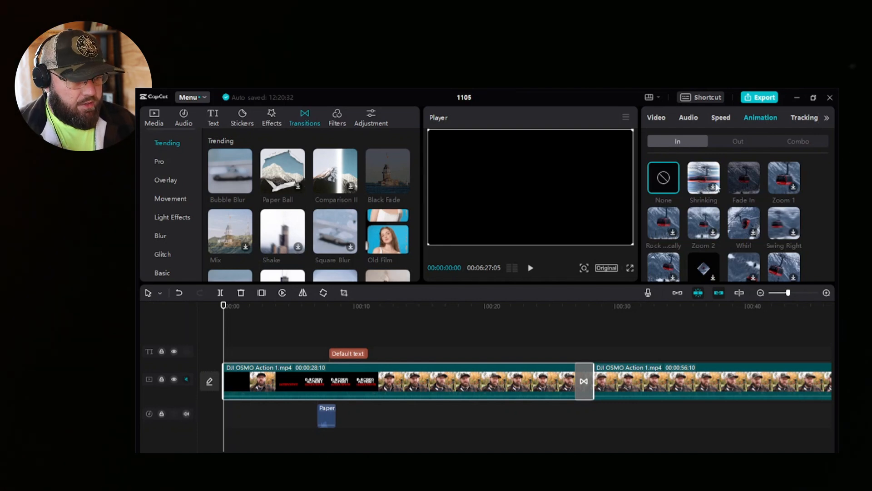
- Browse the Featured filters and bring up the Movies filter category
{"action": "left_click", "coordinate": [340, 114]}
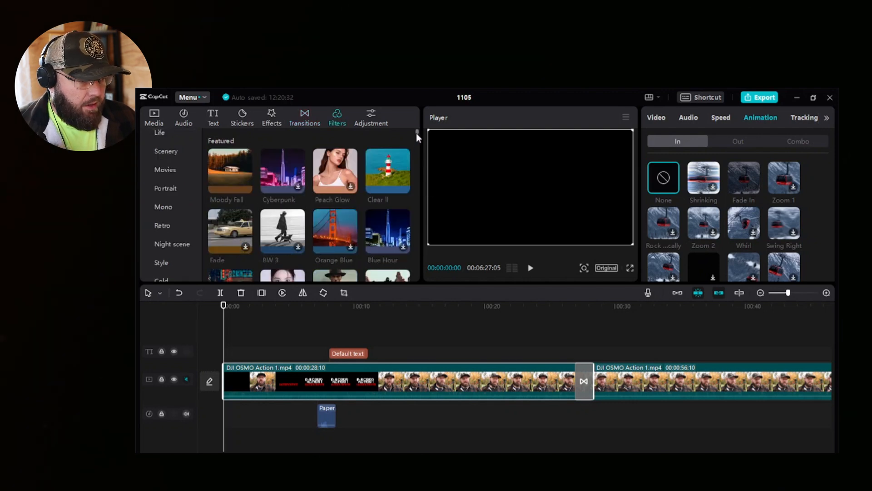
{"action": "mouse_move", "coordinate": [416, 133]}
{"action": "left_mouse_down"}
{"action": "mouse_move", "coordinate": [427, 283]}
{"action": "mouse_move", "coordinate": [427, 130]}
{"action": "left_mouse_up"}
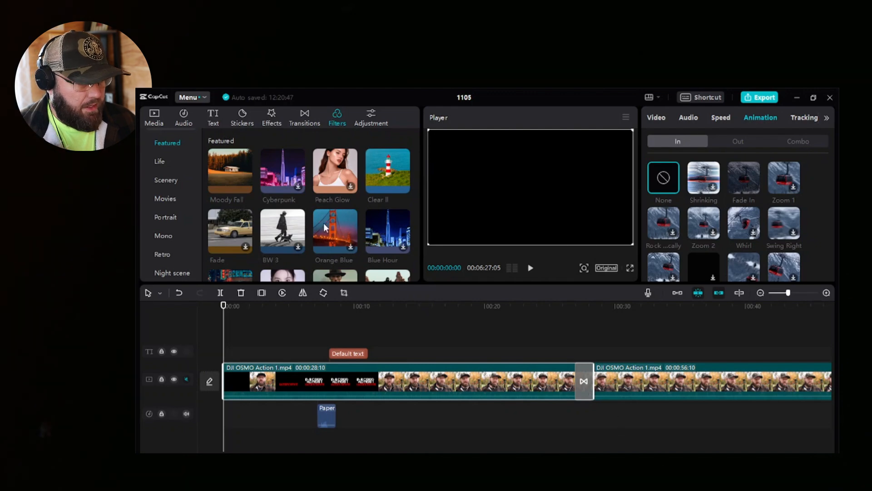
{"action": "scroll", "coordinate": [325, 225], "scroll_direction": "down", "scroll_amount": 3}
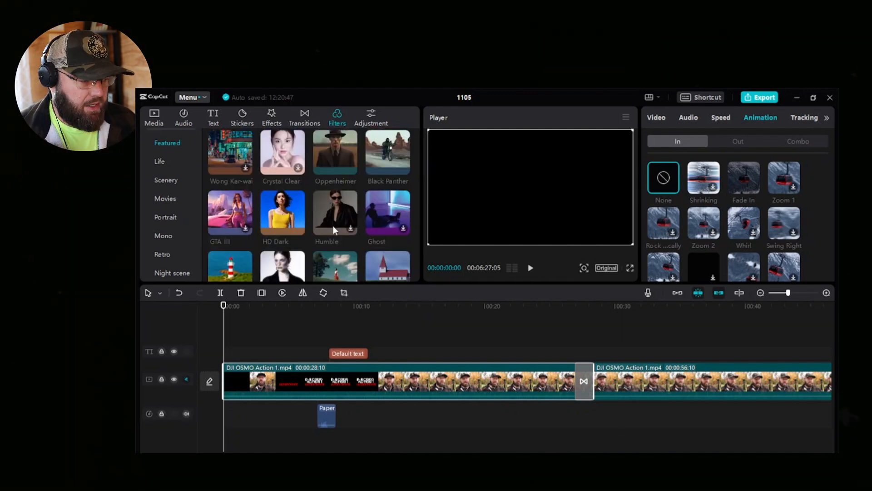
{"action": "scroll", "coordinate": [333, 225], "scroll_direction": "down", "scroll_amount": 6}
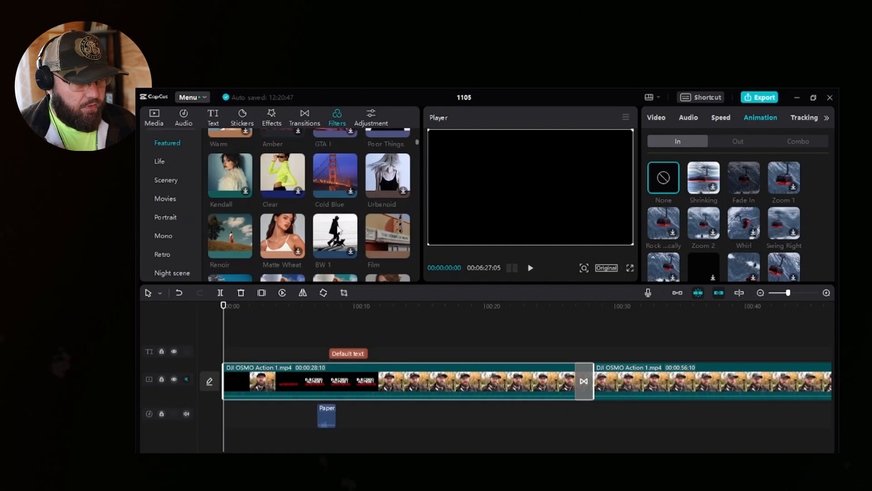
{"action": "scroll", "coordinate": [342, 229], "scroll_direction": "down", "scroll_amount": 5}
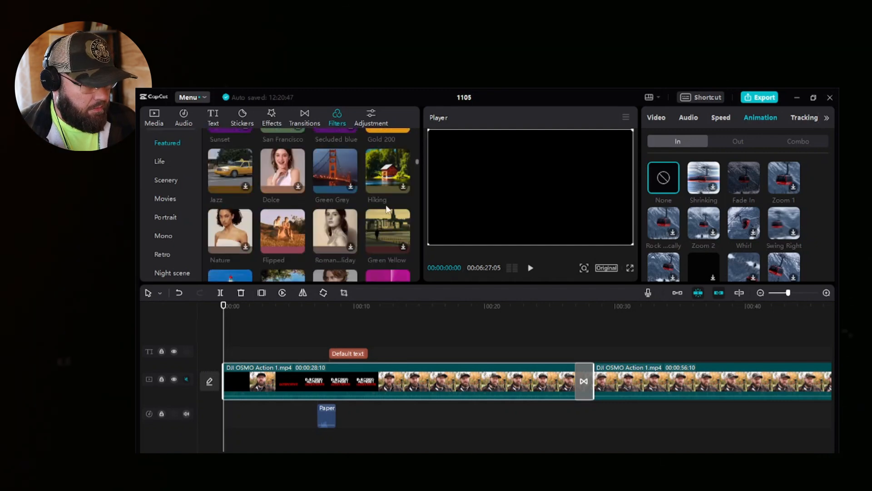
{"action": "left_click", "coordinate": [159, 199]}
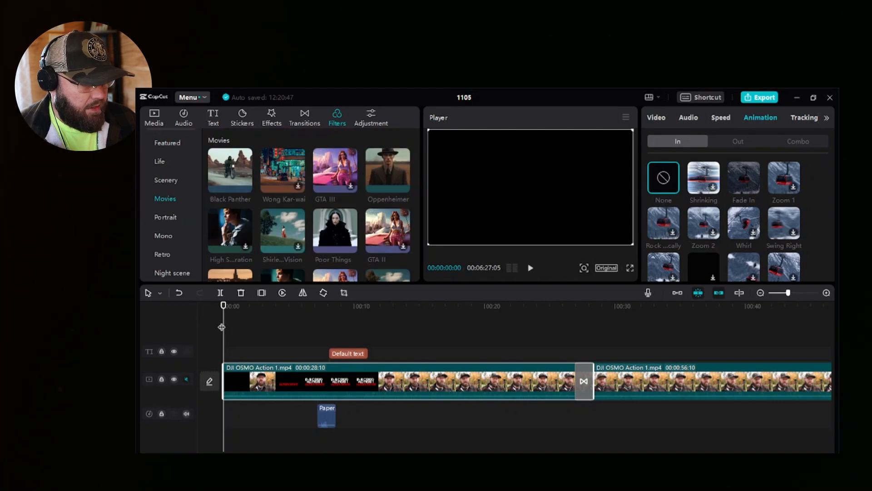
- Try the Movies filter Oppenheimer on the second main clip, preview it, and undo it
{"action": "left_click_drag", "start_coordinate": [222, 326], "coordinate": [668, 337]}
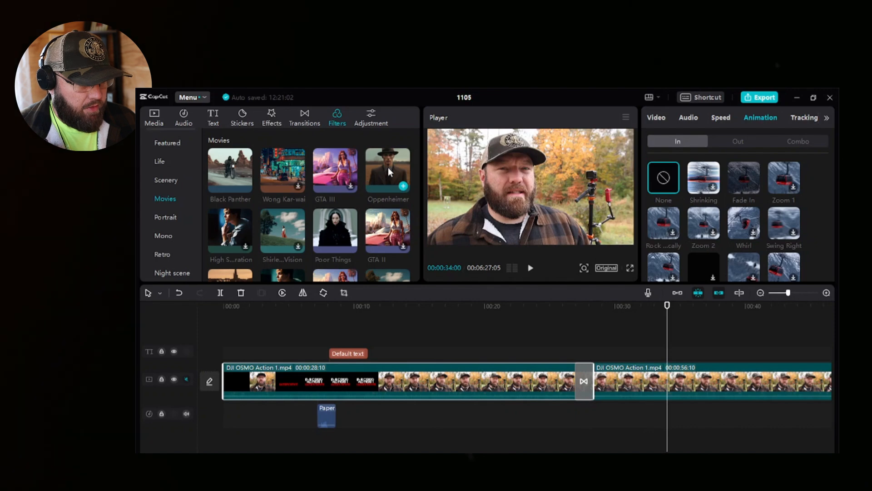
{"action": "left_click_drag", "start_coordinate": [388, 167], "coordinate": [681, 379]}
{"action": "mouse_move", "coordinate": [667, 338]}
{"action": "left_mouse_down"}
{"action": "mouse_move", "coordinate": [655, 338]}
{"action": "mouse_move", "coordinate": [684, 338]}
{"action": "left_mouse_up"}
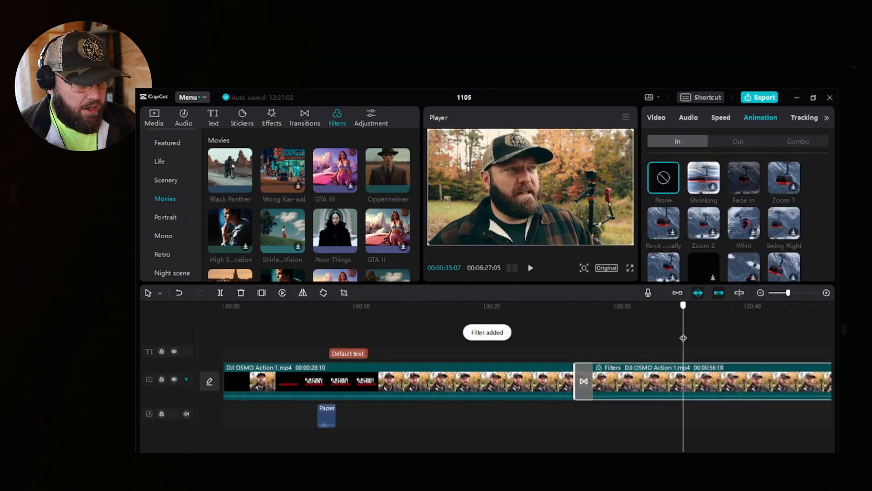
{"action": "key", "text": "ctrl+z"}
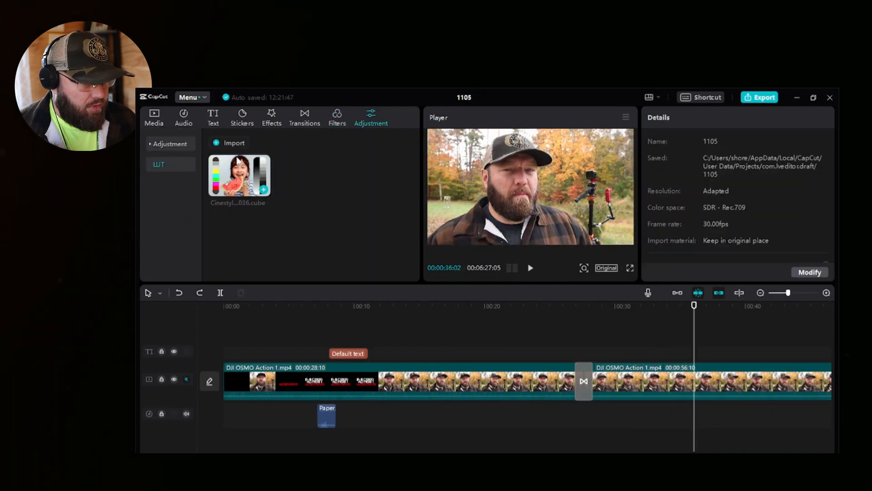
- Select the second main clip, try enlarging its scale to 134%, and reset its position and size
{"action": "left_click", "coordinate": [189, 145]}
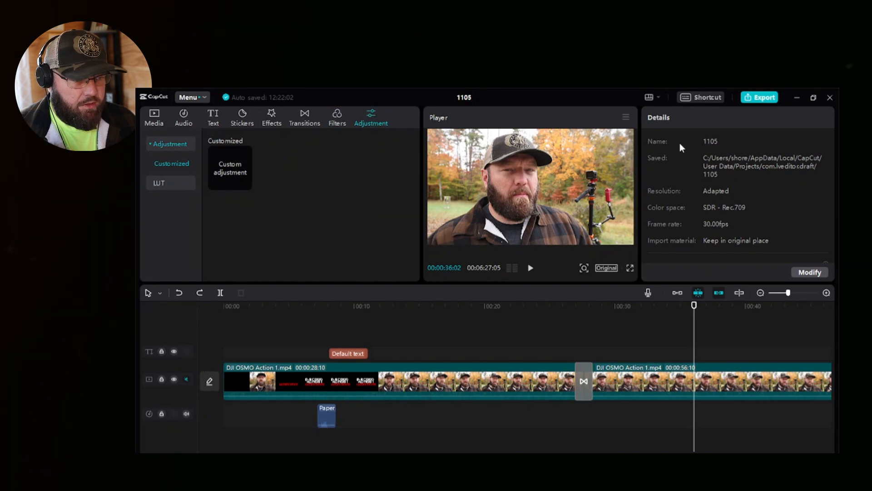
{"action": "left_click", "coordinate": [650, 386]}
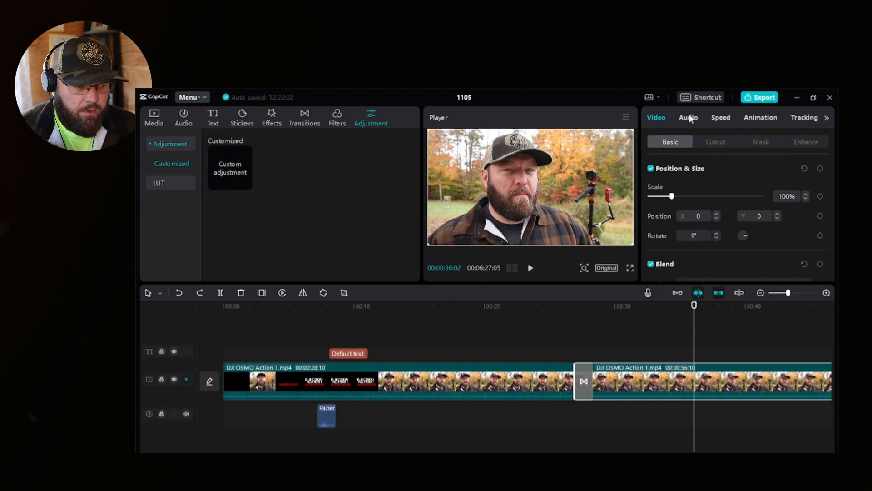
{"action": "scroll", "coordinate": [710, 208], "scroll_direction": "down", "scroll_amount": 2}
{"action": "scroll", "coordinate": [712, 200], "scroll_direction": "up", "scroll_amount": 2}
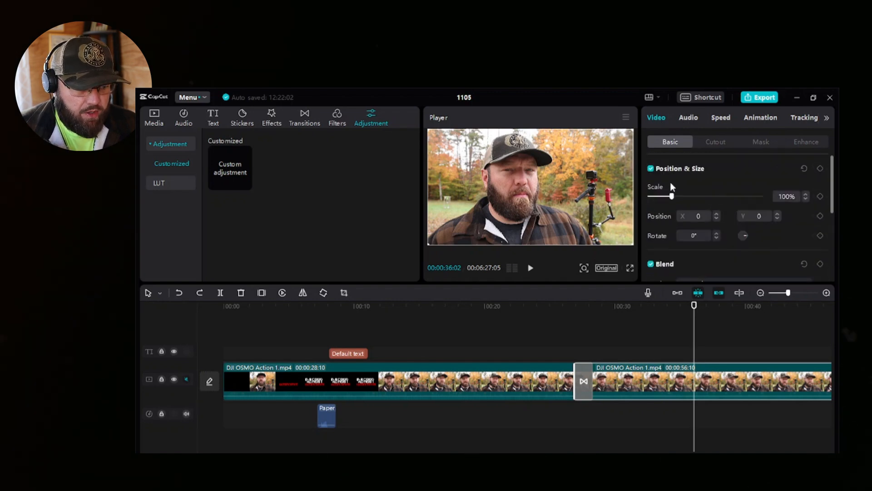
{"action": "left_click_drag", "start_coordinate": [672, 196], "coordinate": [679, 196]}
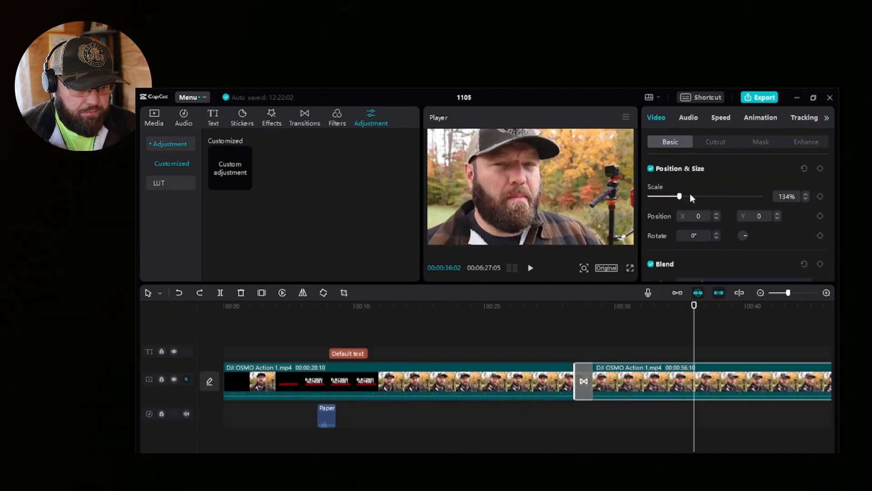
{"action": "left_click", "coordinate": [803, 169]}
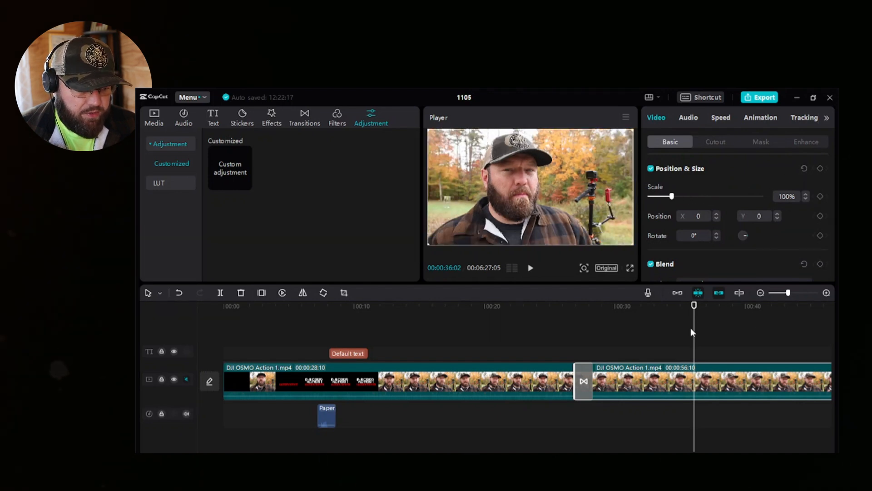
- Keyframe the second clip's scale at 100%, raise it to 146% at 00:00:39:17, play the zoom back, and undo the 146% scale
{"action": "left_click_drag", "start_coordinate": [694, 328], "coordinate": [741, 337]}
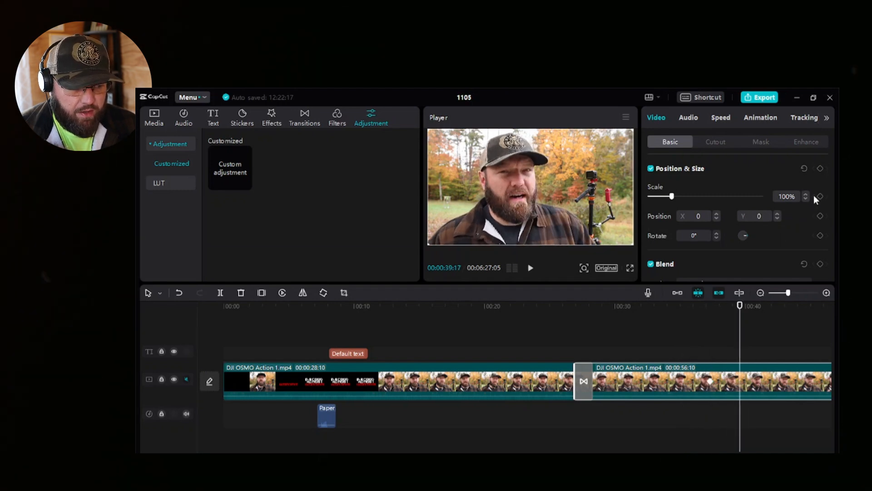
{"action": "left_click_drag", "start_coordinate": [672, 196], "coordinate": [682, 197]}
{"action": "left_click_drag", "start_coordinate": [739, 332], "coordinate": [691, 336]}
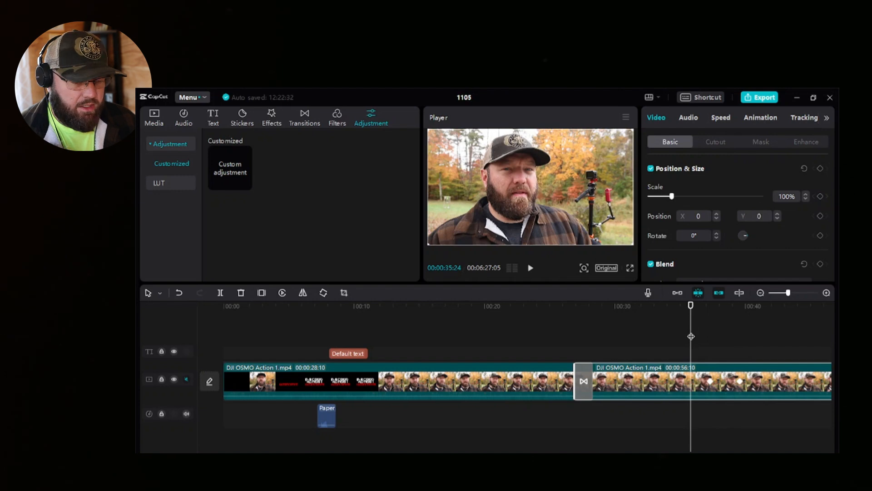
{"action": "key", "text": "space"}
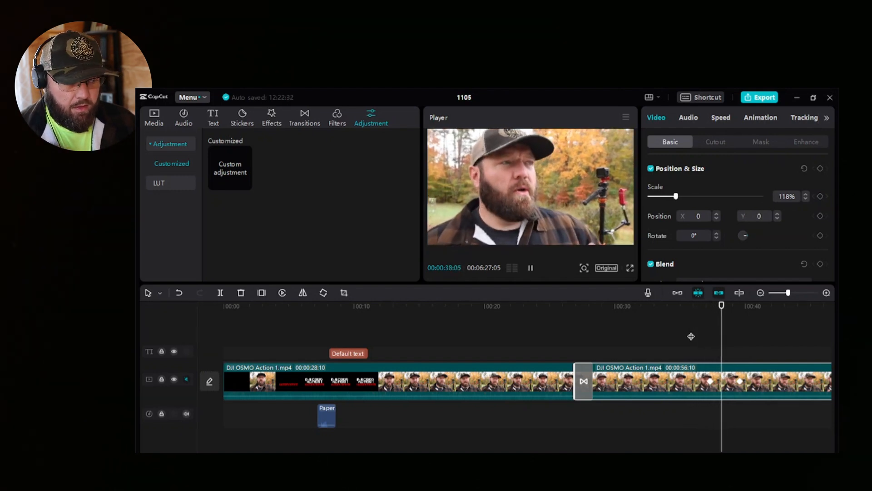
{"action": "key", "text": "space"}
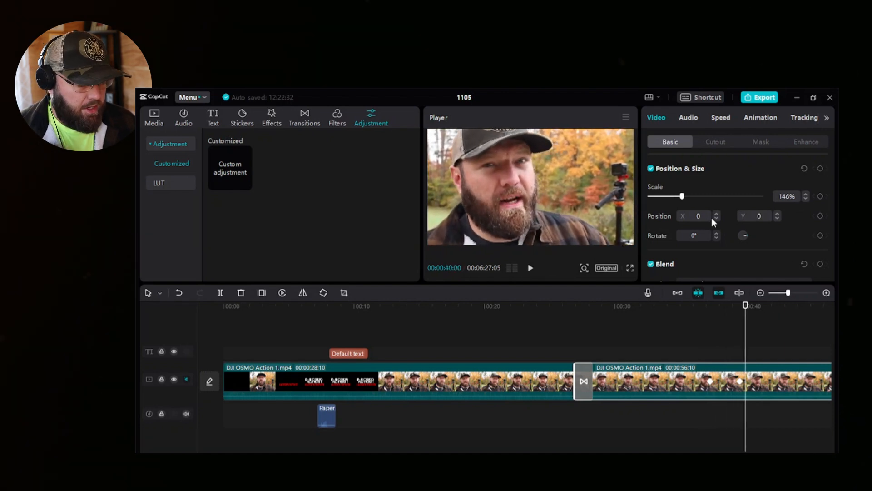
{"action": "key", "text": "ctrl+z"}
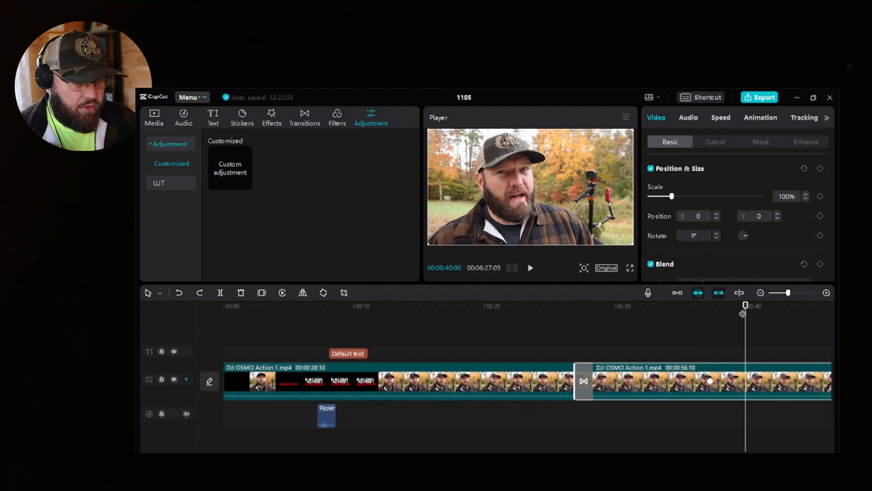
- Look over the second clip's Opacity, Stabilize and Canvas options, and try shrinking its scale to 61%
{"action": "scroll", "coordinate": [717, 211], "scroll_direction": "down", "scroll_amount": 5}
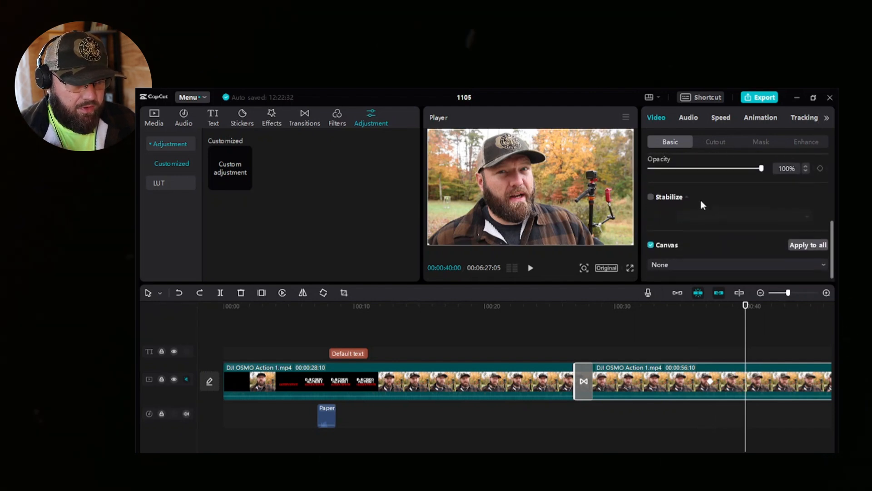
{"action": "scroll", "coordinate": [754, 206], "scroll_direction": "up", "scroll_amount": 2}
{"action": "scroll", "coordinate": [705, 241], "scroll_direction": "down", "scroll_amount": 2}
{"action": "scroll", "coordinate": [704, 245], "scroll_direction": "down", "scroll_amount": 1}
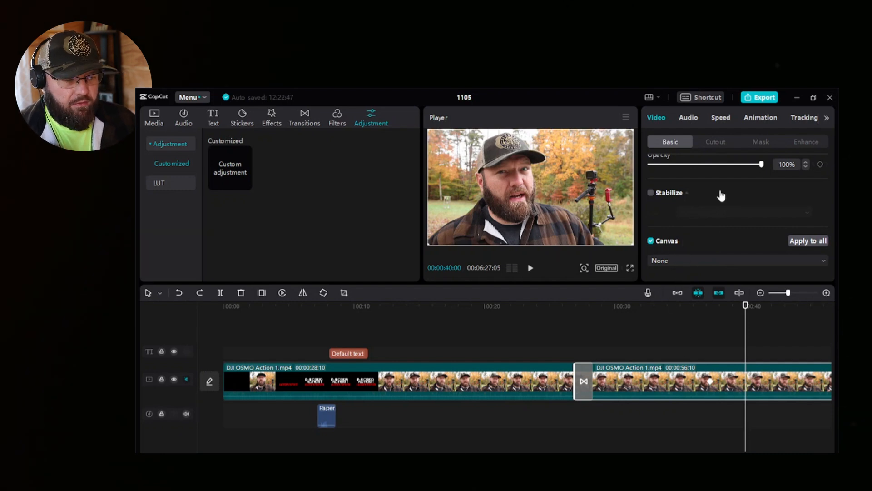
{"action": "scroll", "coordinate": [716, 233], "scroll_direction": "up", "scroll_amount": 5}
{"action": "left_click_drag", "start_coordinate": [671, 196], "coordinate": [663, 196]}
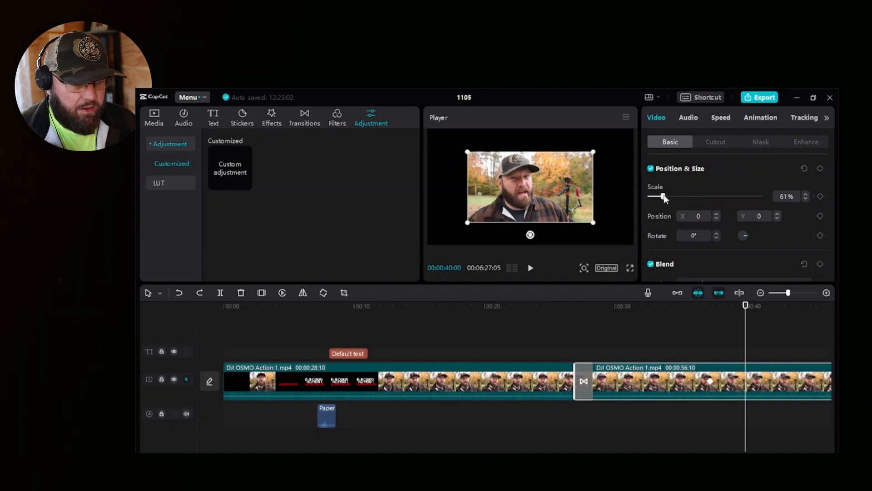
- Try the lightest Blur canvas behind the shrunken clip, and undo both the background and the scale reduction
{"action": "scroll", "coordinate": [723, 271], "scroll_direction": "down", "scroll_amount": 1}
{"action": "scroll", "coordinate": [722, 274], "scroll_direction": "down", "scroll_amount": 3}
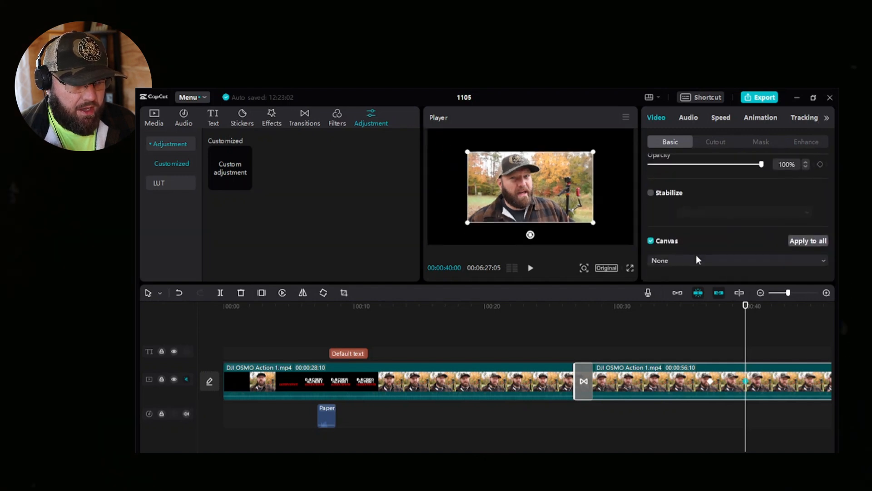
{"action": "left_click", "coordinate": [696, 260]}
{"action": "left_click", "coordinate": [696, 293]}
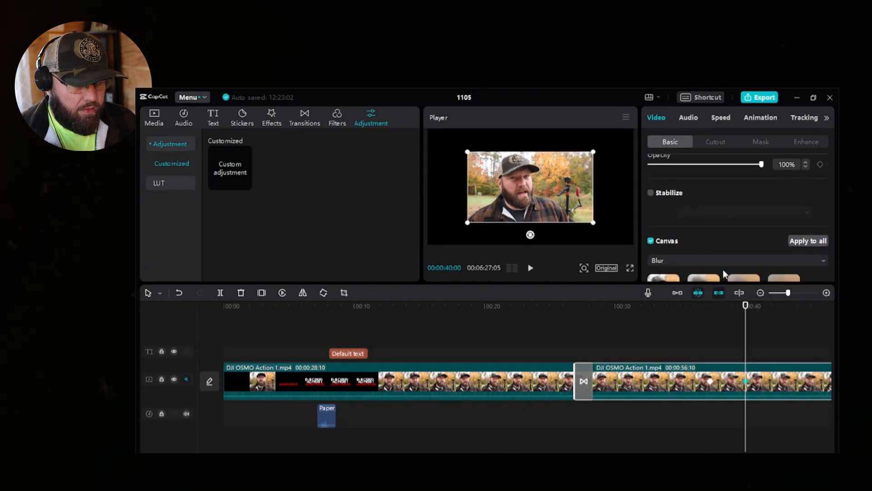
{"action": "scroll", "coordinate": [720, 262], "scroll_direction": "down", "scroll_amount": 1}
{"action": "left_click", "coordinate": [672, 255]}
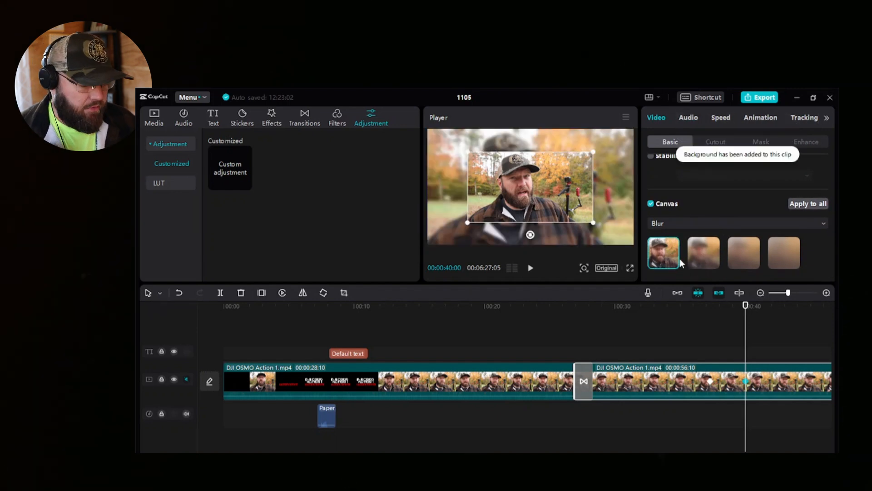
{"action": "key", "text": "ctrl+z"}
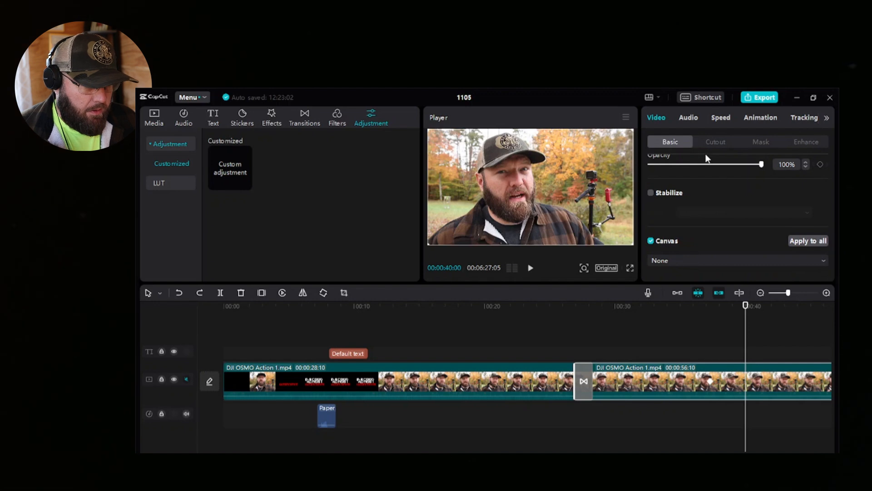
- Bring up the second clip's audio settings, unmute the main video track, and play it from 00:00:37:09
{"action": "left_click", "coordinate": [688, 119]}
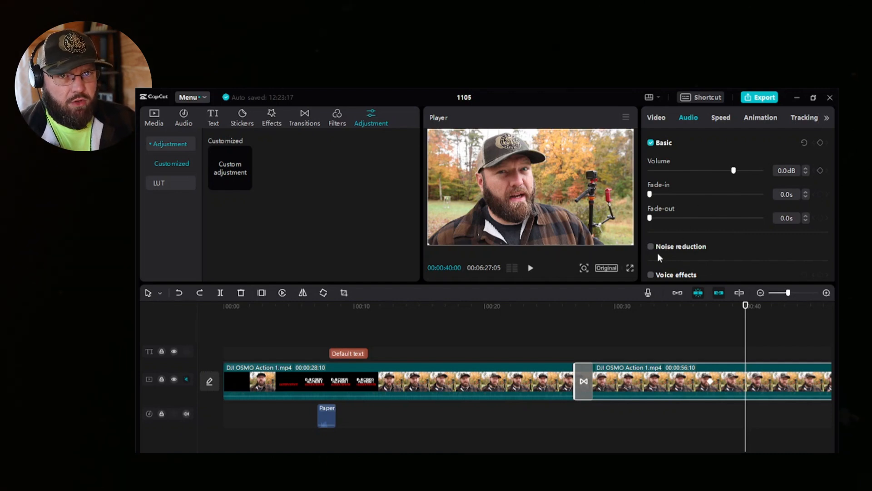
{"action": "left_click", "coordinate": [186, 379]}
{"action": "left_click_drag", "start_coordinate": [747, 333], "coordinate": [710, 338]}
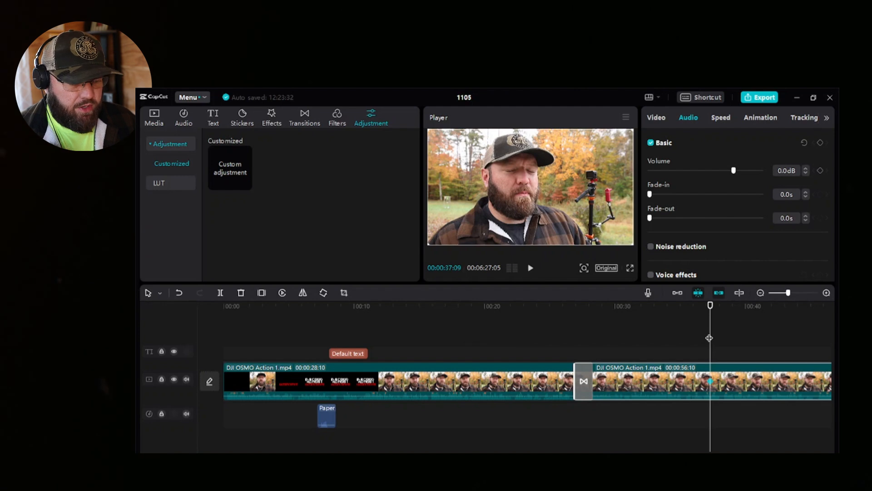
{"action": "key", "text": "space"}
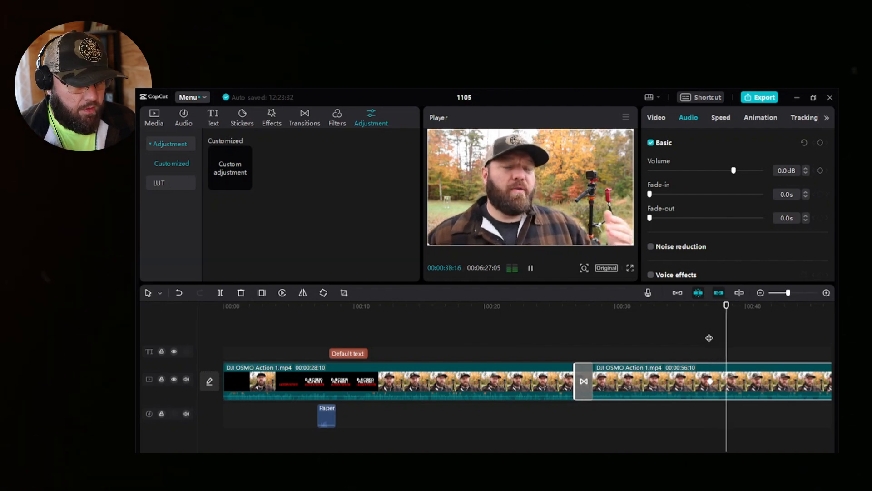
{"action": "key", "text": "space"}
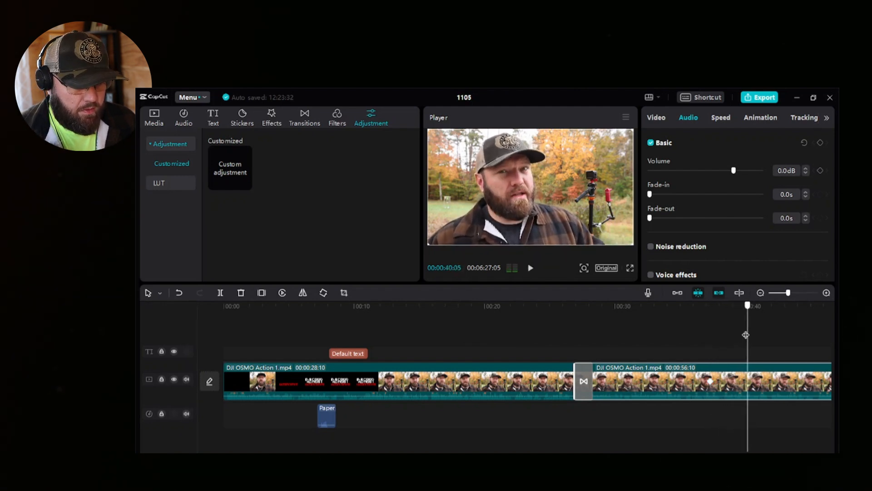
- Try Noise reduction on the second clip, play the section back, and turn it off again
{"action": "left_click", "coordinate": [714, 339]}
{"action": "left_click", "coordinate": [651, 246]}
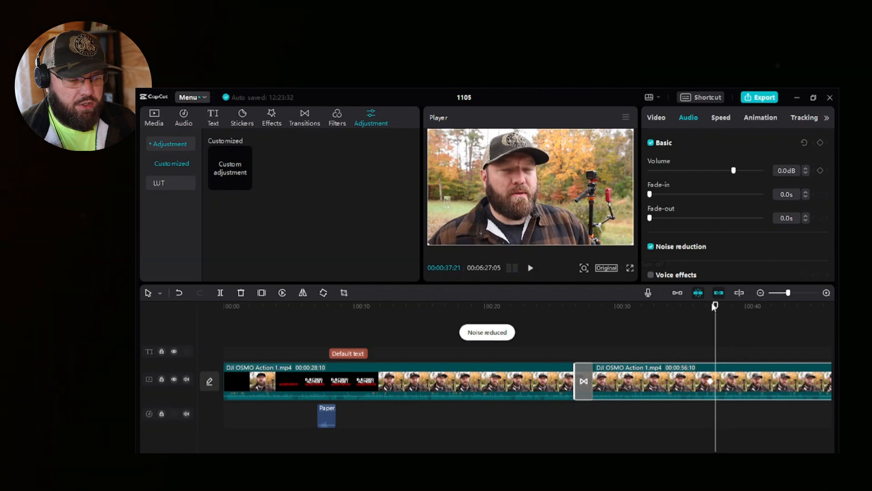
{"action": "key", "text": "space"}
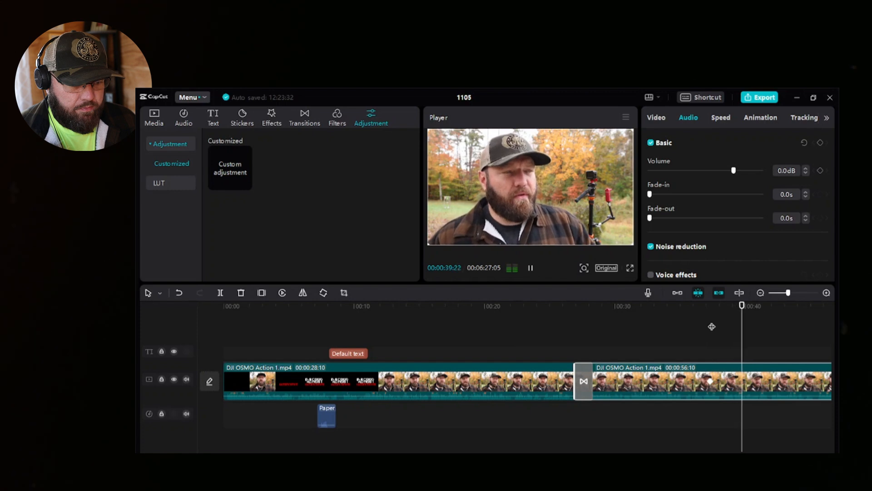
{"action": "key", "text": "space"}
{"action": "left_click", "coordinate": [651, 246]}
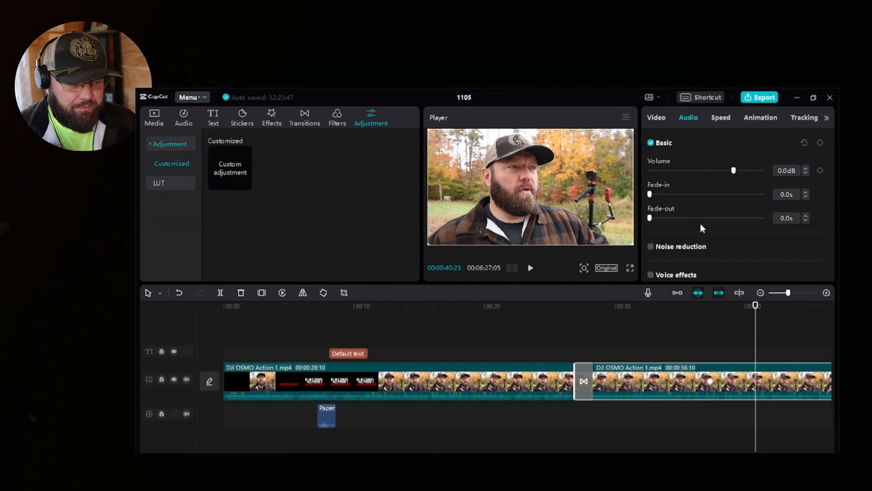
- Show the audio level meters beside the timeline and play the second clip to check its levels
{"action": "left_click", "coordinate": [516, 269]}
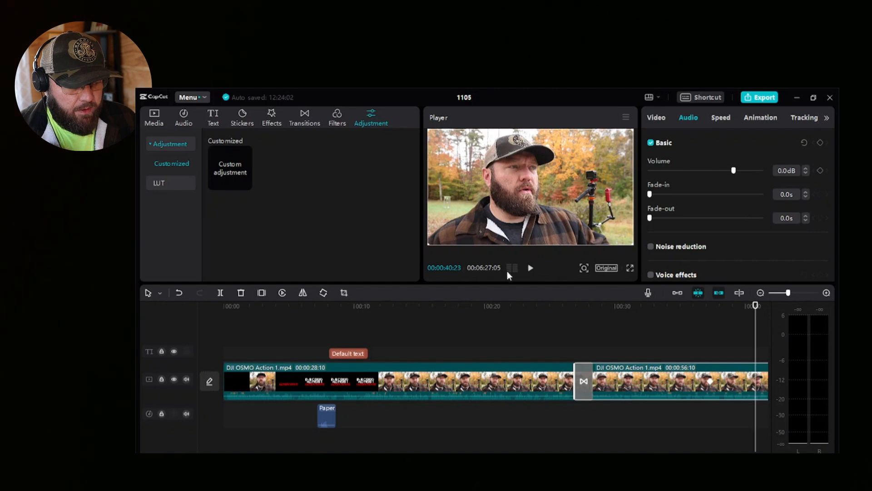
{"action": "left_click", "coordinate": [513, 269]}
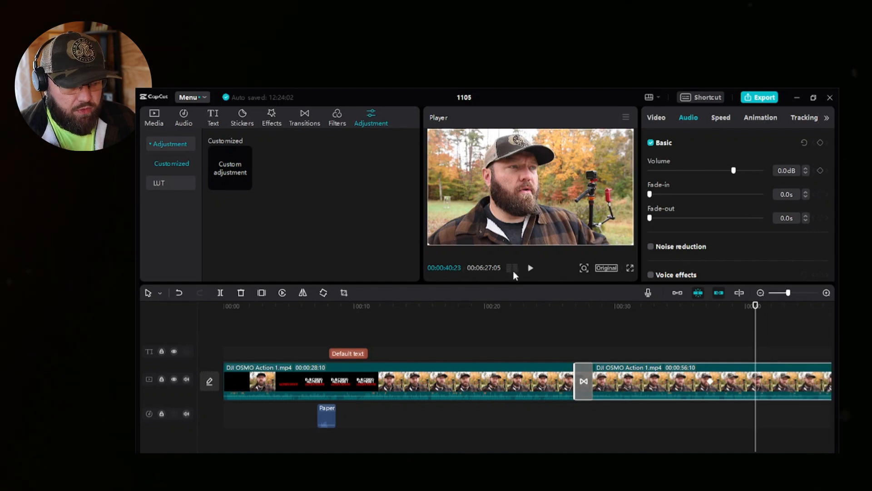
{"action": "left_click", "coordinate": [510, 271]}
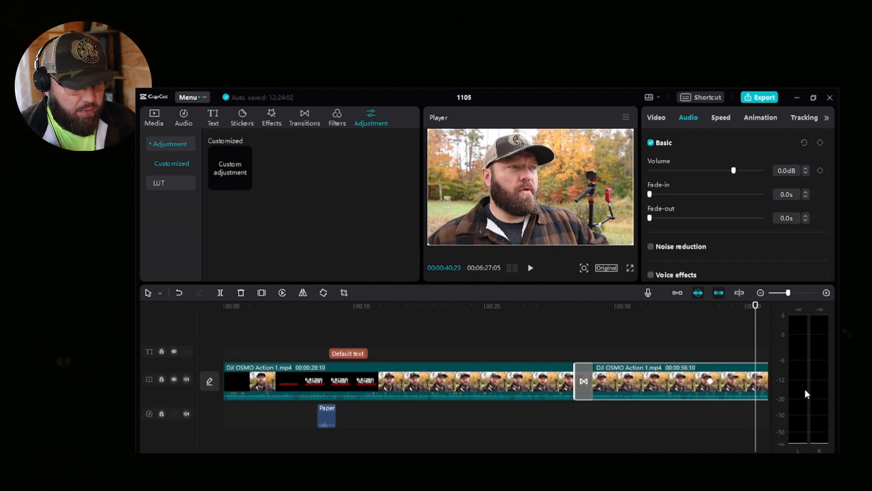
{"action": "key", "text": "space"}
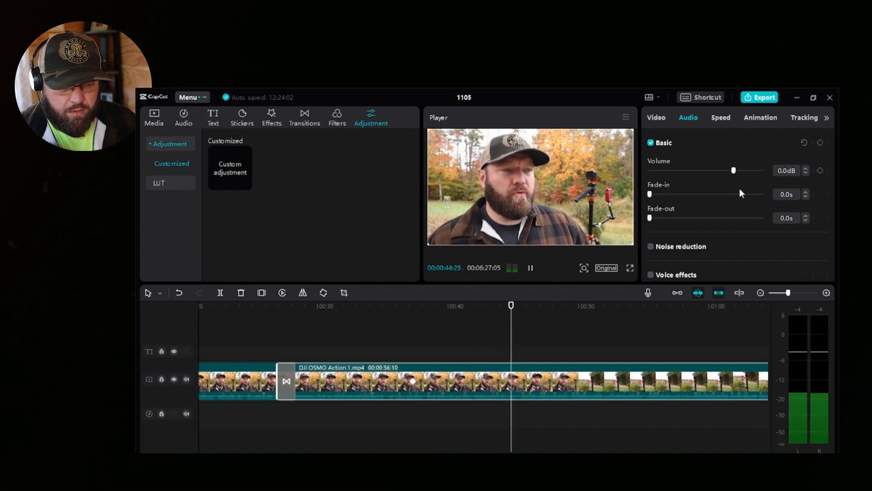
{"action": "key", "text": "space"}
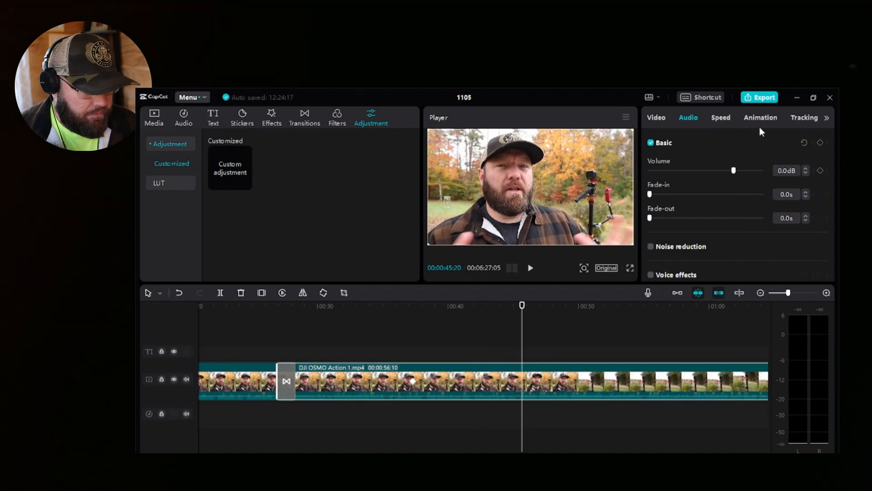
- Review the second clip's Normal and Curve speed options, and its In and Combo animation presets
{"action": "left_click", "coordinate": [723, 118]}
{"action": "left_click", "coordinate": [687, 120]}
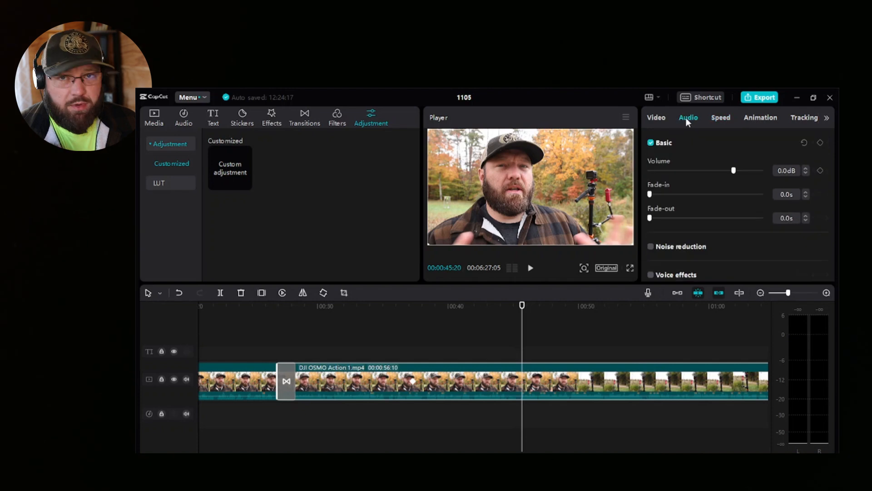
{"action": "left_click", "coordinate": [731, 120]}
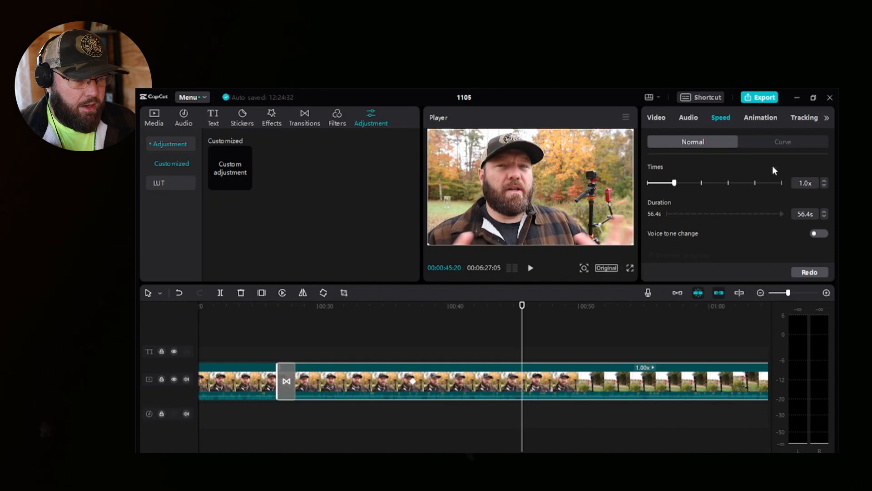
{"action": "left_click", "coordinate": [752, 142]}
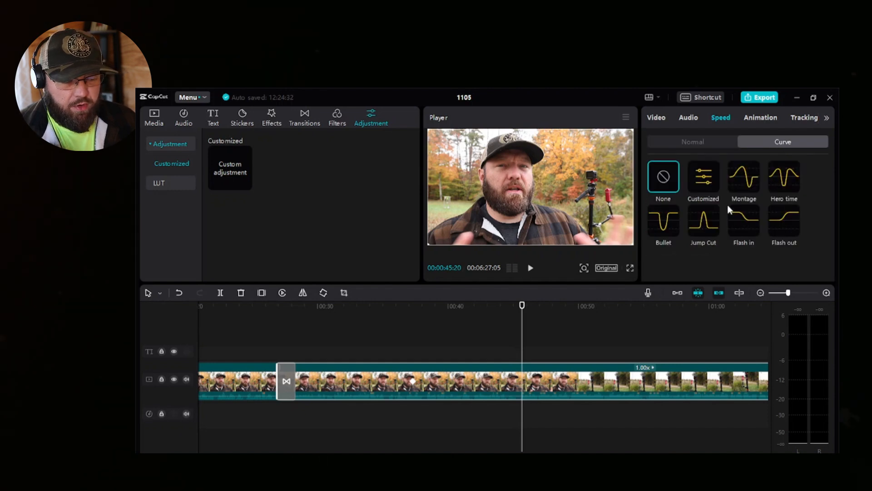
{"action": "left_click", "coordinate": [756, 123]}
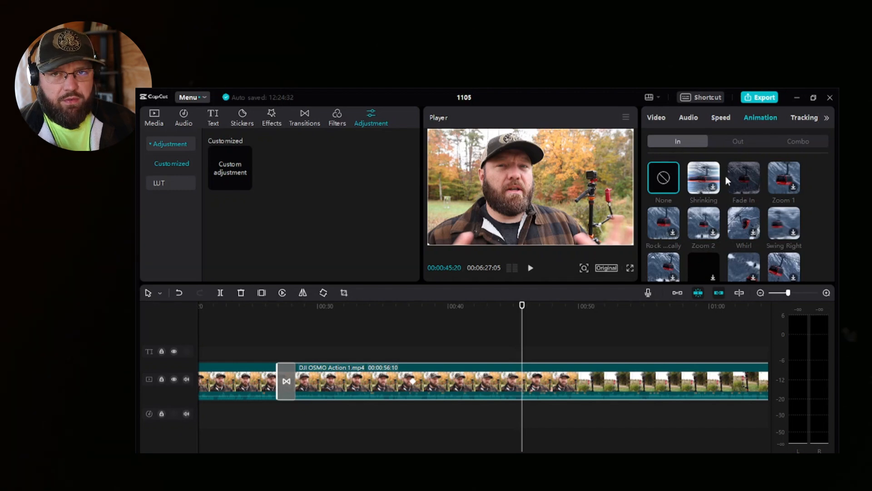
{"action": "left_click", "coordinate": [799, 142]}
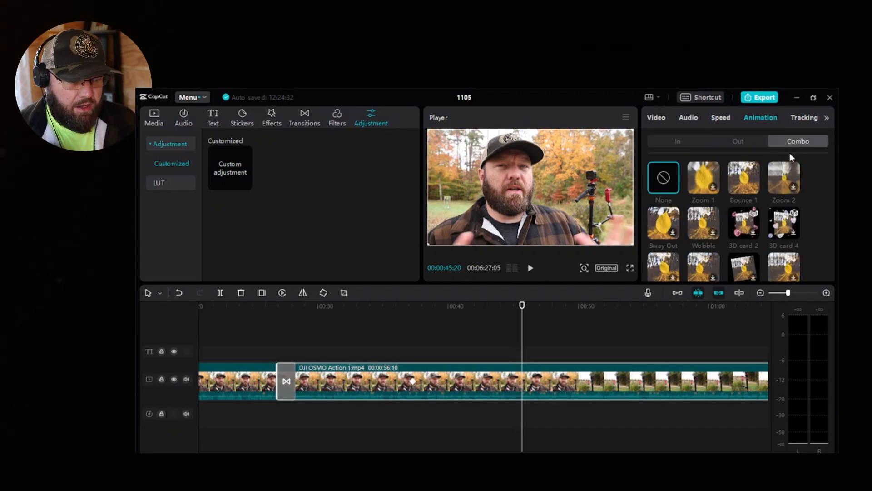
- Split the second main clip at 00:00:46:07
{"action": "left_click", "coordinate": [530, 340]}
{"action": "key", "text": "ctrl+b"}
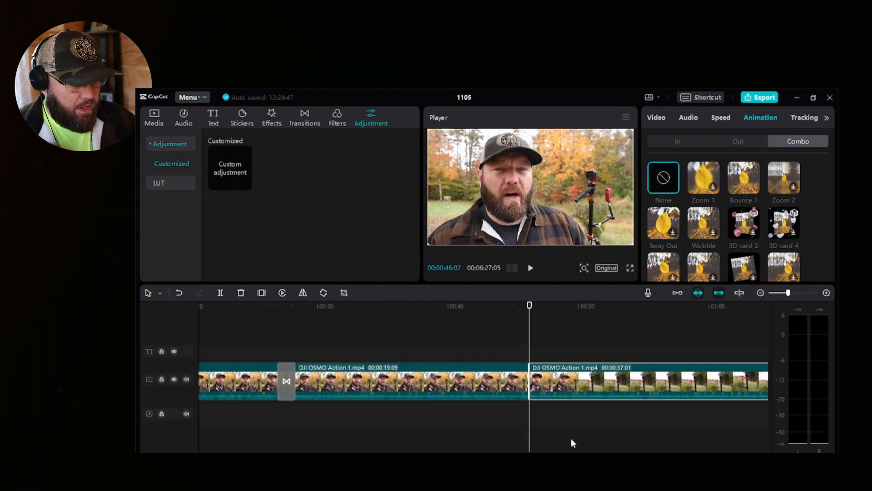
- Split the main clip again at 00:00:47:20 to isolate a short segment
{"action": "left_click", "coordinate": [534, 344]}
{"action": "left_click", "coordinate": [548, 343]}
{"action": "key", "text": "ctrl+b"}
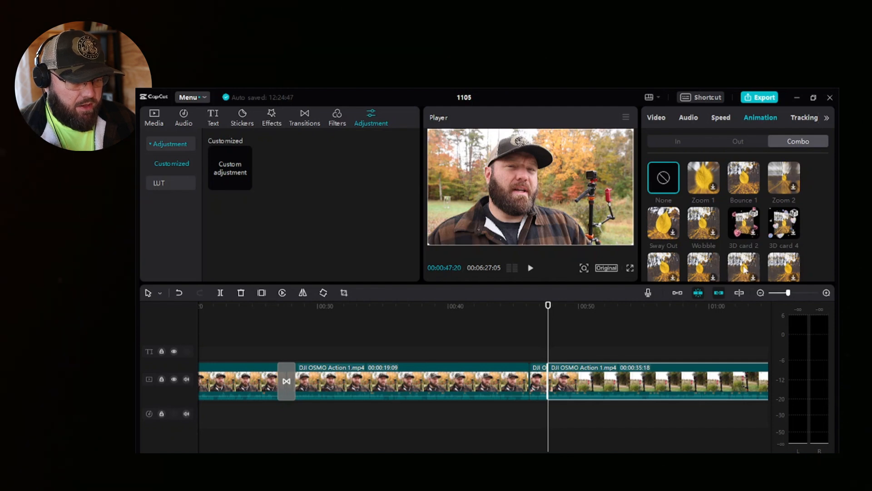
- Try Combo animation presets on the short segment, apply Wobble, and browse the remaining presets
{"action": "left_click", "coordinate": [537, 380]}
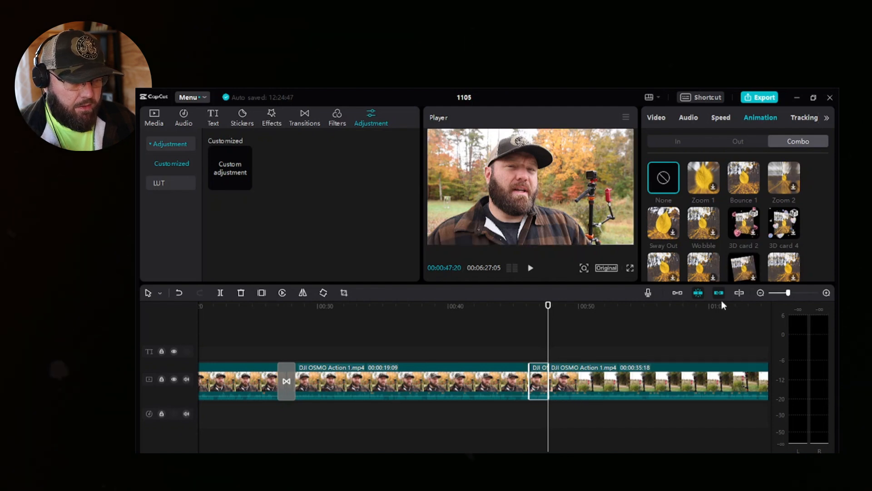
{"action": "left_click", "coordinate": [741, 272]}
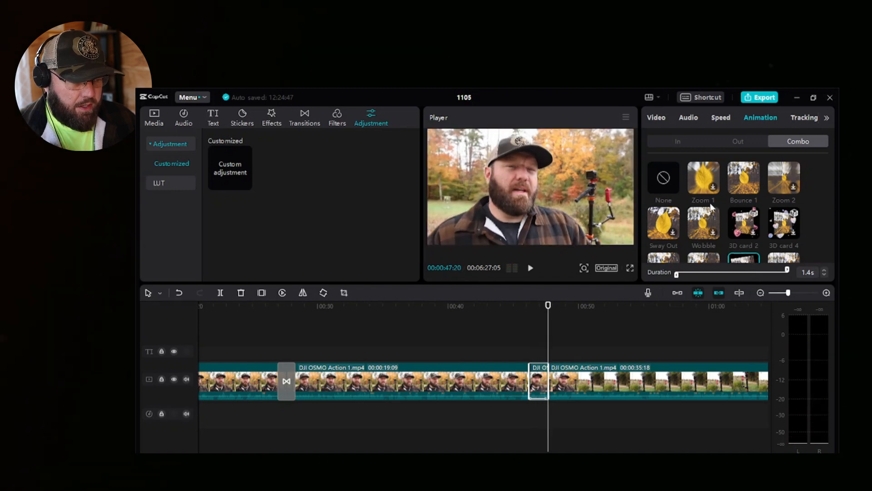
{"action": "left_click", "coordinate": [704, 223]}
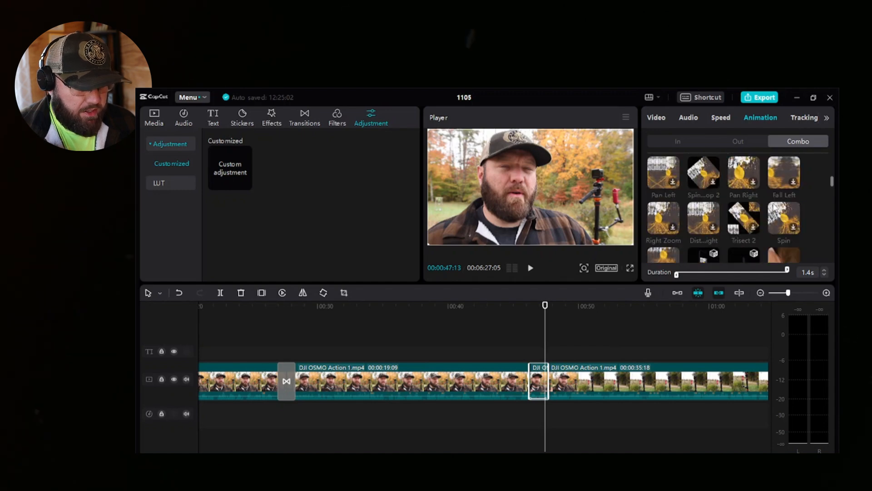
{"action": "scroll", "coordinate": [774, 210], "scroll_direction": "down", "scroll_amount": 5}
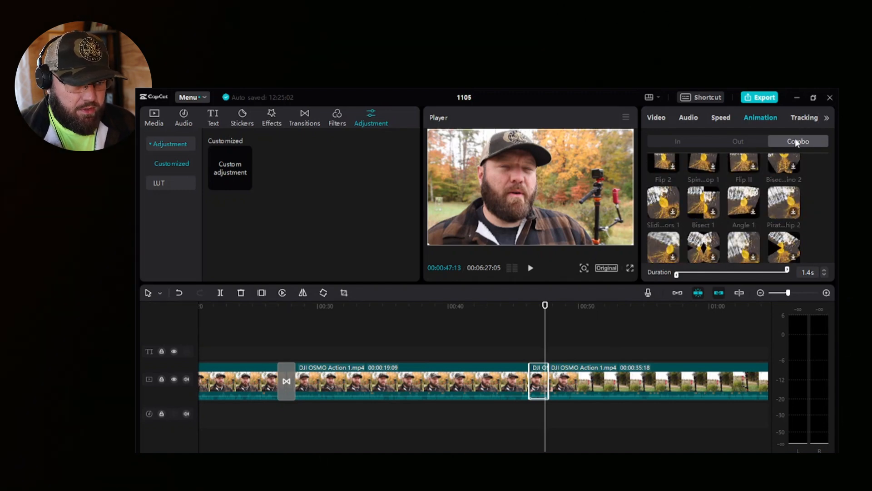
- Review the short segment's motion tracking options and its Basic adjustment settings
{"action": "left_click", "coordinate": [799, 118]}
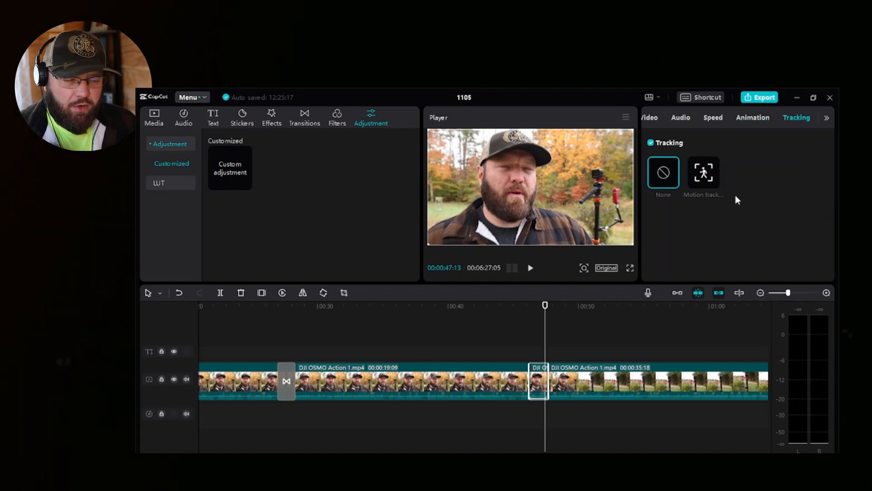
{"action": "left_click", "coordinate": [827, 118]}
{"action": "left_click", "coordinate": [793, 120]}
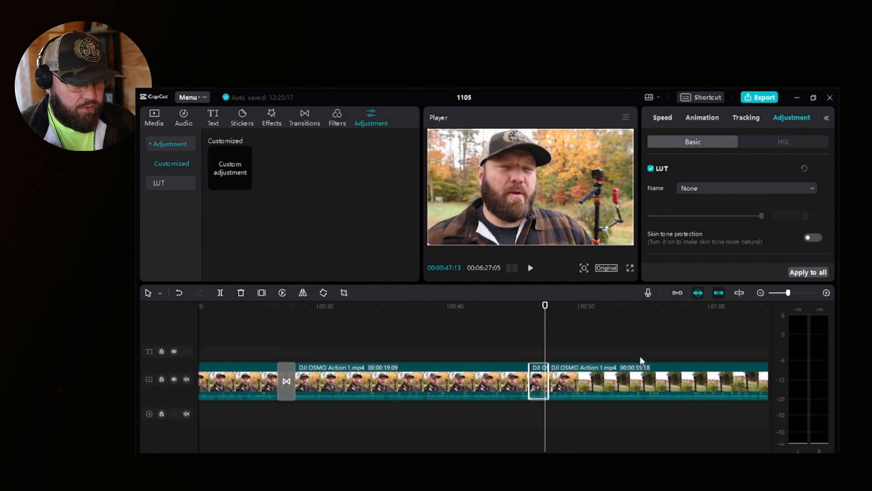
- Examine the Basic adjustment settings of the clip after the short segment at 00:00:50:12, from LUT through color and lightness to effects
{"action": "left_click", "coordinate": [611, 380]}
{"action": "left_click", "coordinate": [584, 306]}
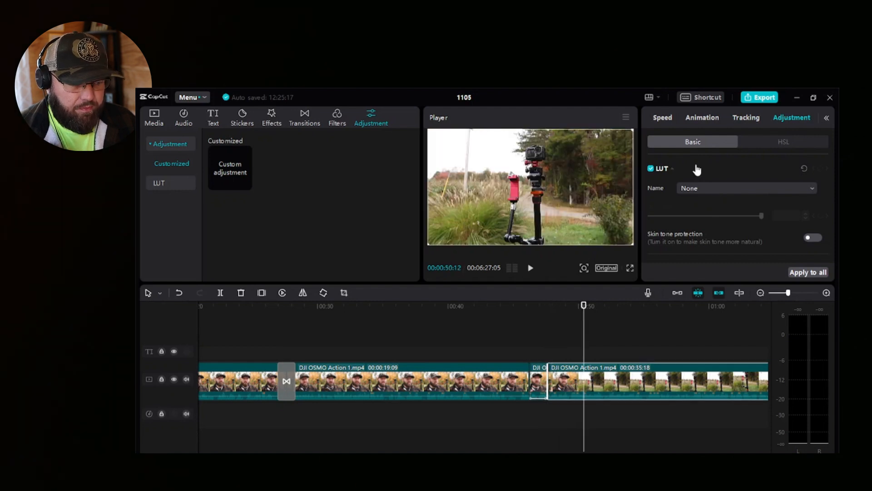
{"action": "scroll", "coordinate": [704, 198], "scroll_direction": "down", "scroll_amount": 5}
{"action": "scroll", "coordinate": [704, 198], "scroll_direction": "up", "scroll_amount": 5}
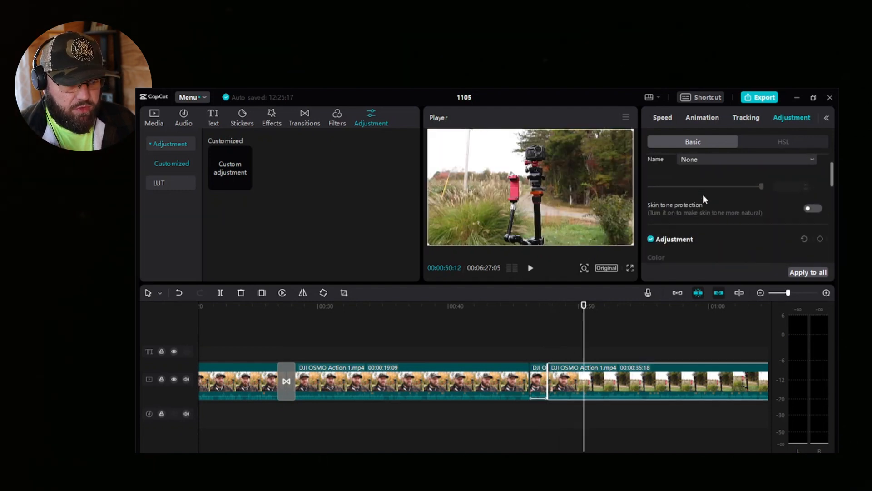
{"action": "scroll", "coordinate": [696, 200], "scroll_direction": "down", "scroll_amount": 3}
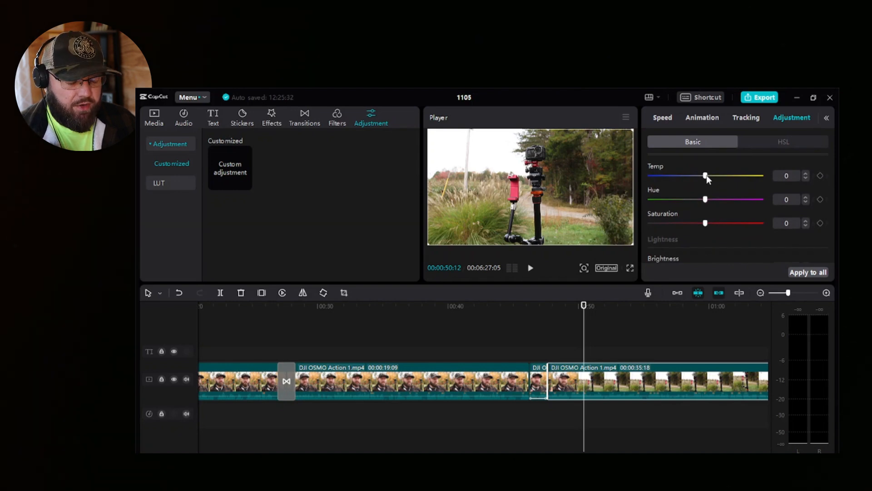
{"action": "mouse_move", "coordinate": [706, 178]}
{"action": "left_mouse_down"}
{"action": "mouse_move", "coordinate": [648, 182]}
{"action": "mouse_move", "coordinate": [724, 185]}
{"action": "mouse_move", "coordinate": [707, 186]}
{"action": "left_mouse_up"}
{"action": "scroll", "coordinate": [711, 200], "scroll_direction": "down", "scroll_amount": 3}
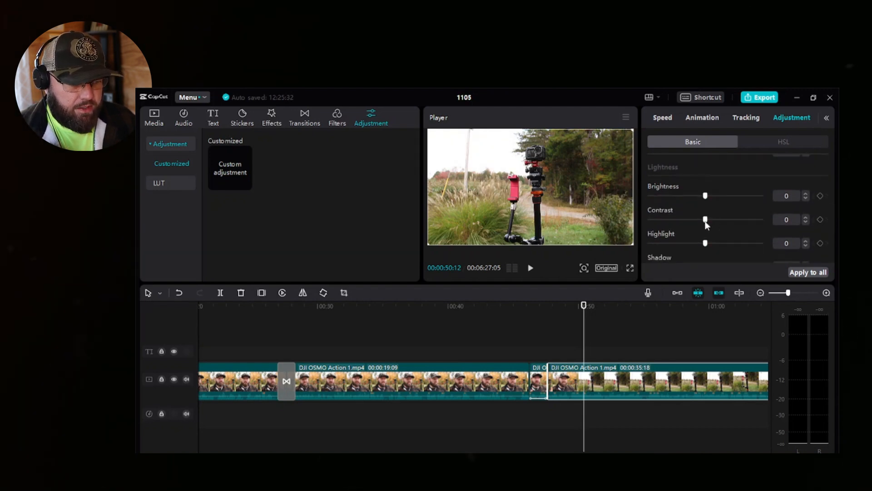
{"action": "scroll", "coordinate": [707, 225], "scroll_direction": "down", "scroll_amount": 5}
{"action": "scroll", "coordinate": [706, 237], "scroll_direction": "down", "scroll_amount": 1}
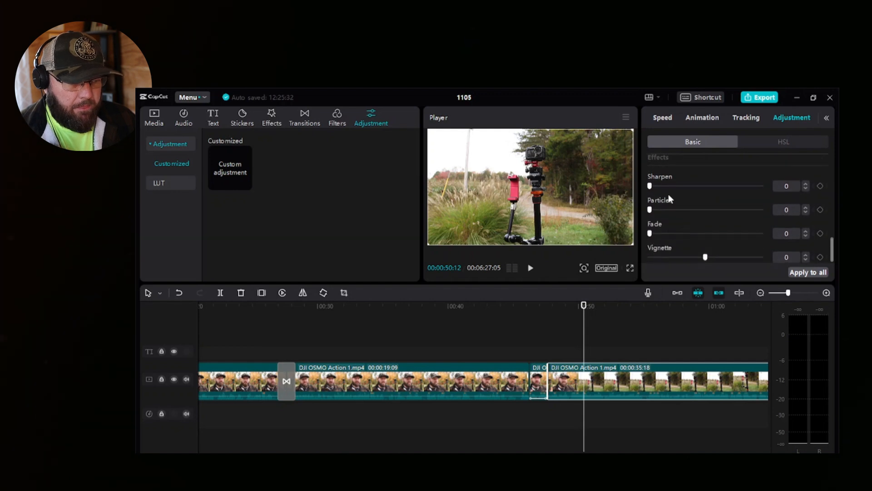
- Try Particles at 100 on the clip, check the result in full screen, and reset Particles to 0
{"action": "left_click_drag", "start_coordinate": [651, 186], "coordinate": [761, 209]}
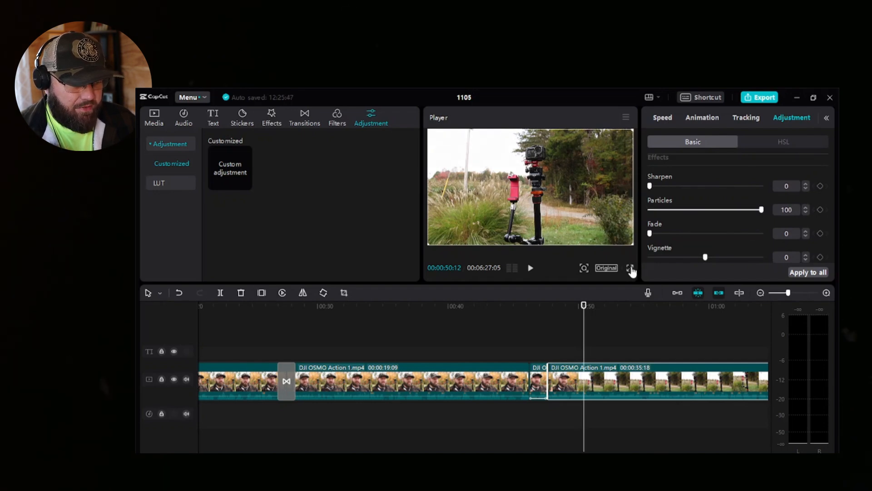
{"action": "left_click", "coordinate": [630, 268]}
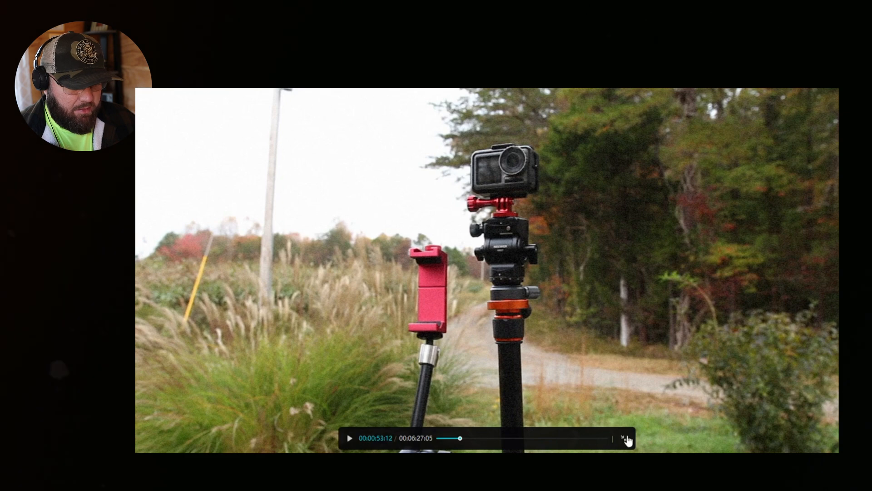
{"action": "left_click", "coordinate": [627, 440]}
{"action": "left_click_drag", "start_coordinate": [762, 212], "coordinate": [503, 222]}
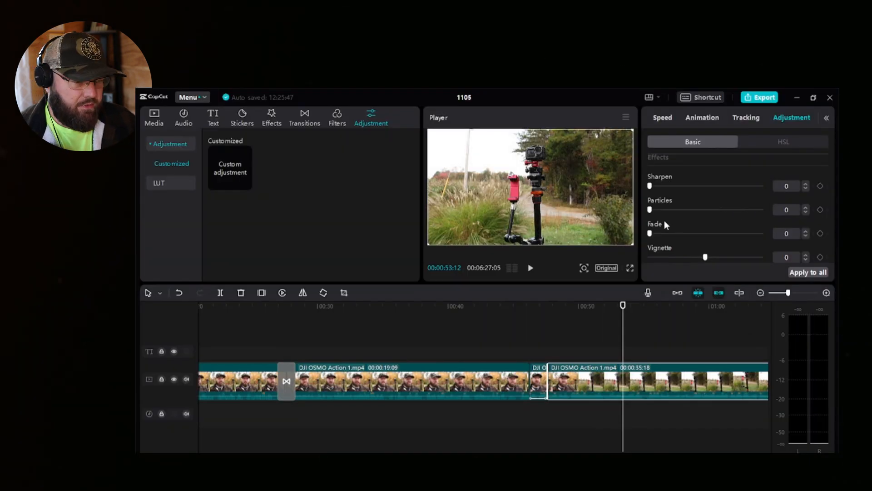
- Try the Fade and Vignette adjustments on the clip and return both to 0
{"action": "left_click_drag", "start_coordinate": [651, 233], "coordinate": [630, 236]}
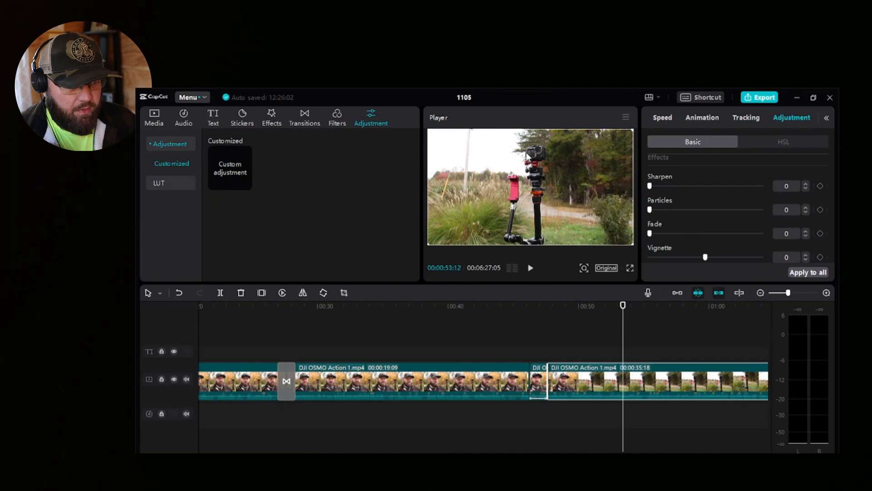
{"action": "mouse_move", "coordinate": [651, 233]}
{"action": "left_mouse_down"}
{"action": "mouse_move", "coordinate": [677, 233]}
{"action": "mouse_move", "coordinate": [651, 234]}
{"action": "left_mouse_up"}
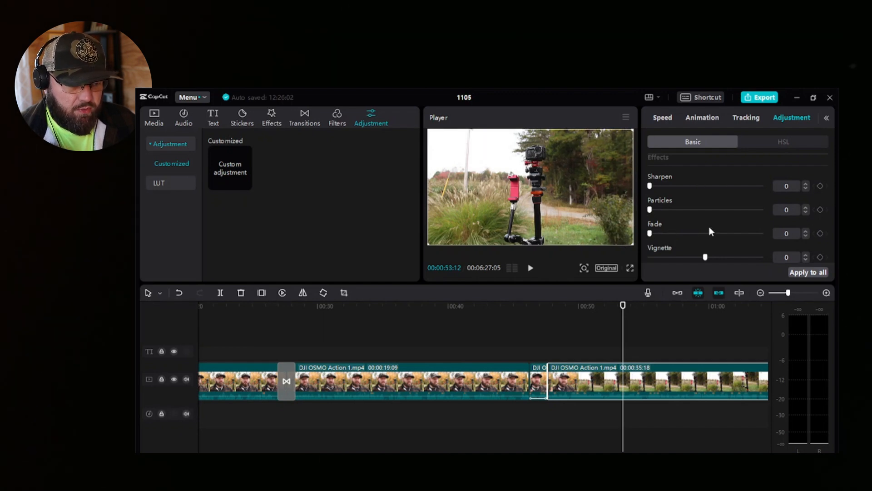
{"action": "mouse_move", "coordinate": [704, 258]}
{"action": "left_mouse_down"}
{"action": "mouse_move", "coordinate": [650, 258]}
{"action": "mouse_move", "coordinate": [762, 258]}
{"action": "mouse_move", "coordinate": [704, 258]}
{"action": "left_mouse_up"}
- Try the HSL red saturation and green hue adjustments on the clip and return both to 0
{"action": "left_click", "coordinate": [780, 140]}
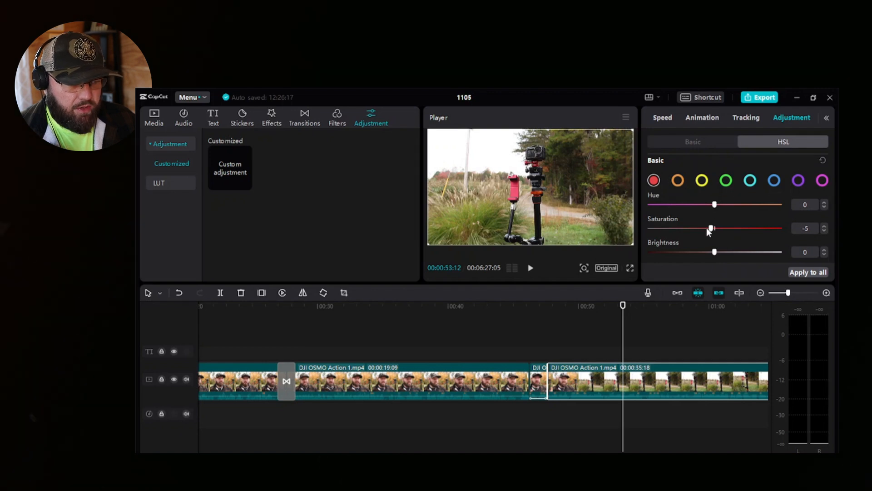
{"action": "mouse_move", "coordinate": [714, 229]}
{"action": "left_mouse_down"}
{"action": "mouse_move", "coordinate": [704, 230]}
{"action": "mouse_move", "coordinate": [715, 230]}
{"action": "left_mouse_up"}
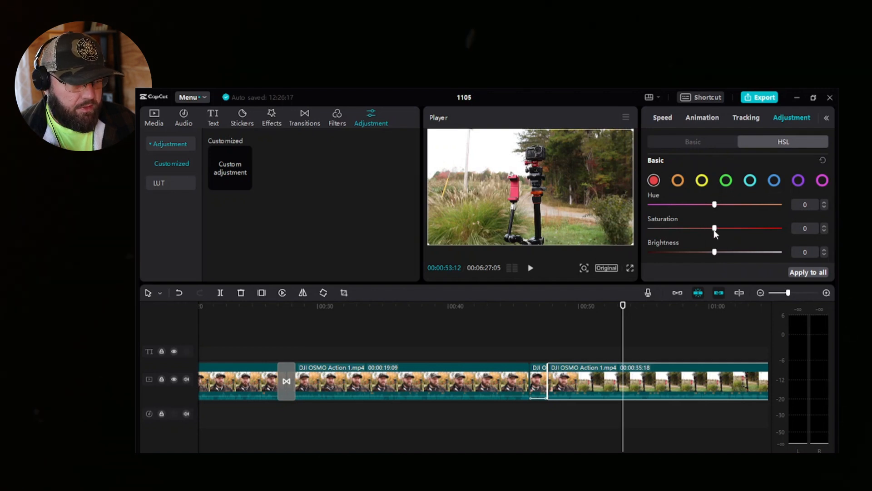
{"action": "left_click", "coordinate": [715, 143]}
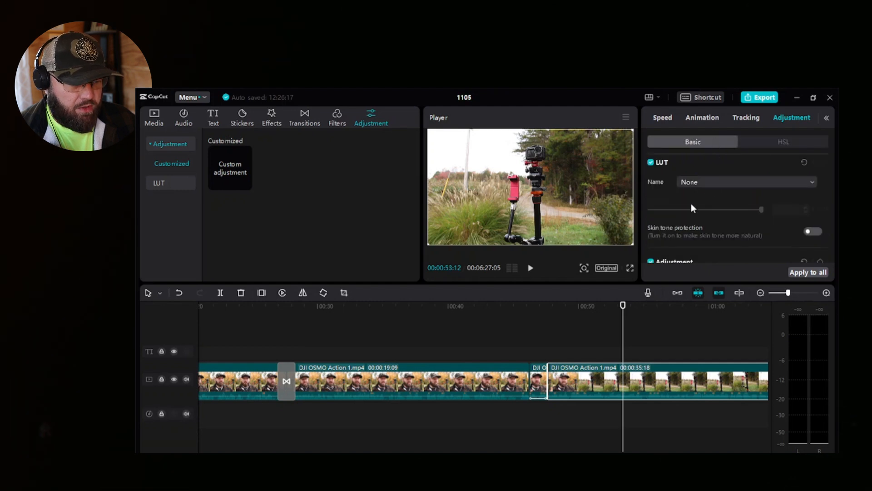
{"action": "left_click", "coordinate": [791, 141]}
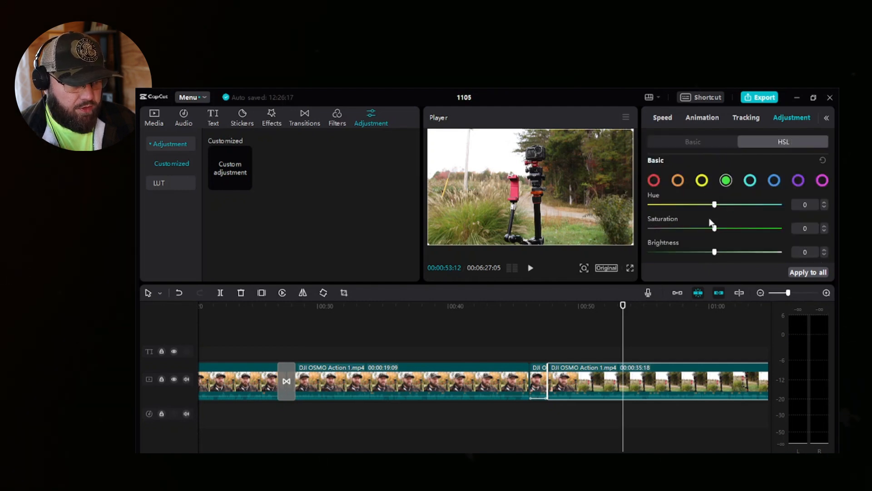
{"action": "mouse_move", "coordinate": [714, 208]}
{"action": "left_mouse_down"}
{"action": "mouse_move", "coordinate": [639, 214]}
{"action": "mouse_move", "coordinate": [816, 205]}
{"action": "mouse_move", "coordinate": [749, 221]}
{"action": "mouse_move", "coordinate": [715, 205]}
{"action": "left_mouse_up"}
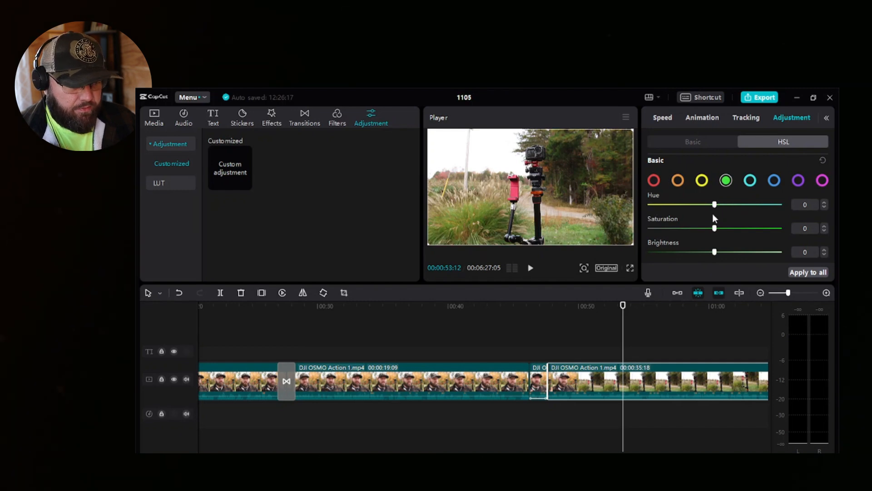
- Apply the LUT Cinestyle Davinci Lut_1.MVI_0036.cube to the clip and set its strength to 57
{"action": "left_click", "coordinate": [703, 144]}
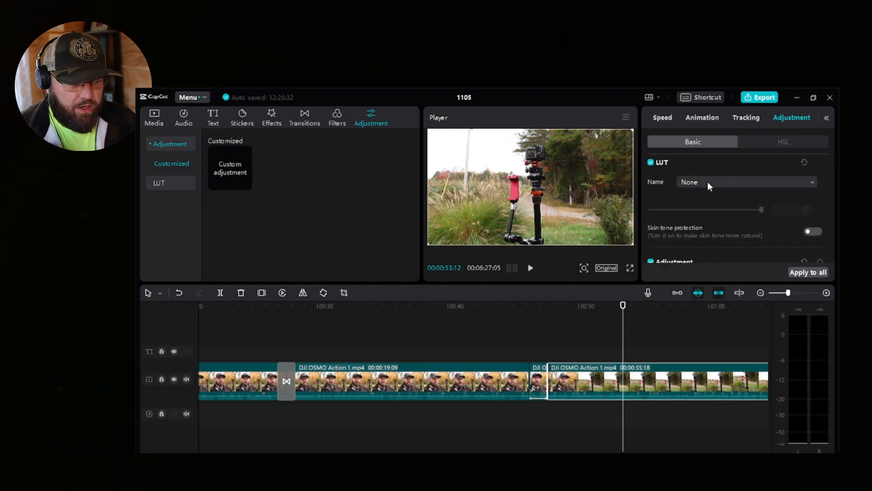
{"action": "left_click", "coordinate": [706, 183]}
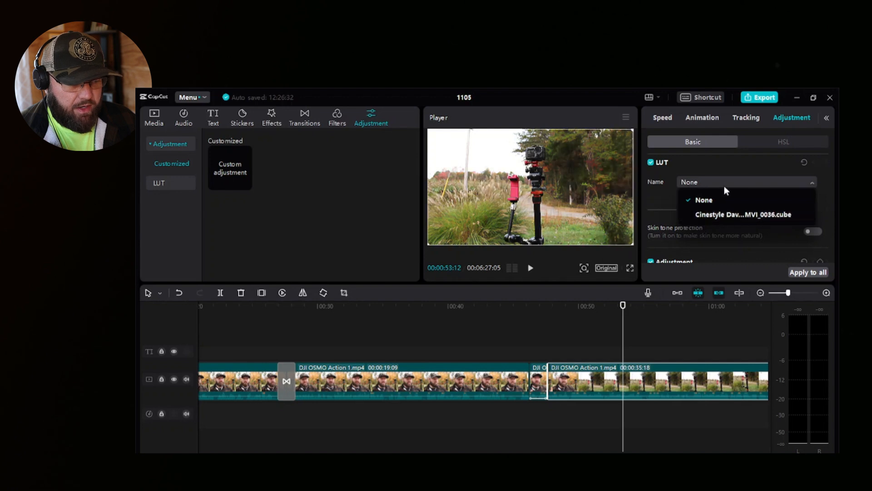
{"action": "left_click", "coordinate": [735, 215]}
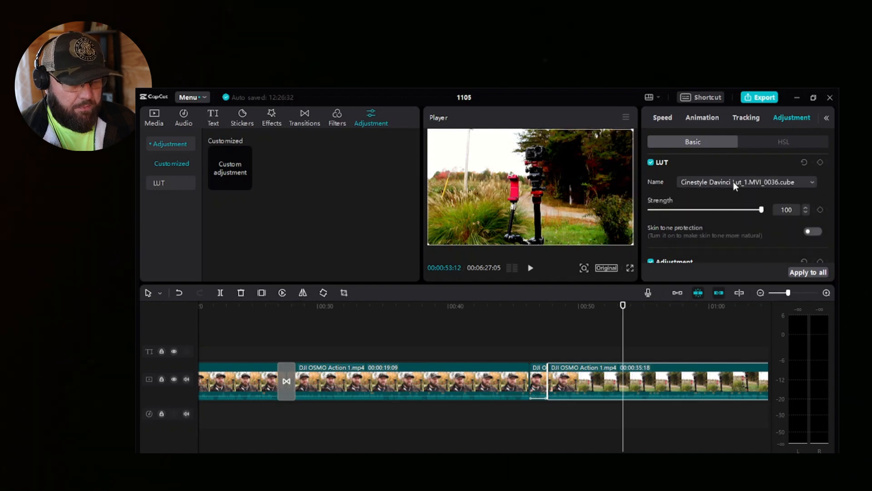
{"action": "left_click_drag", "start_coordinate": [763, 211], "coordinate": [713, 211]}
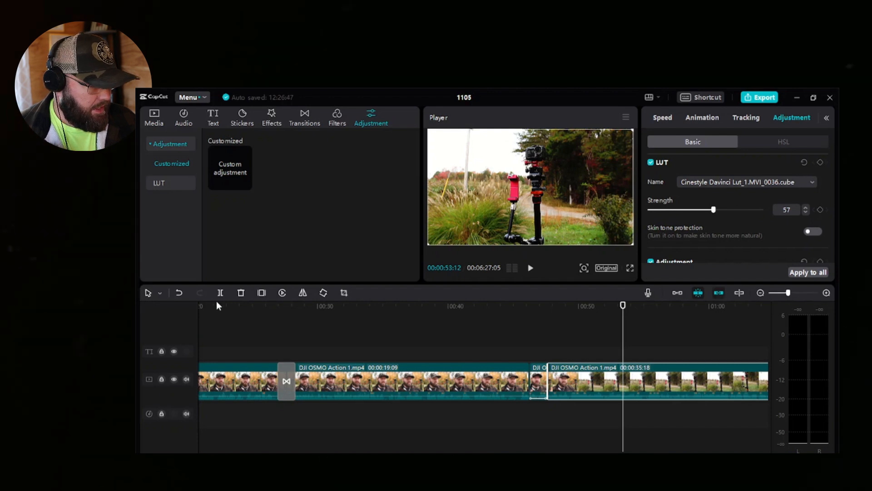
- Try a freeze frame at 00:00:50:25 in the clip with the LUT and undo it
{"action": "left_click_drag", "start_coordinate": [623, 319], "coordinate": [594, 321]}
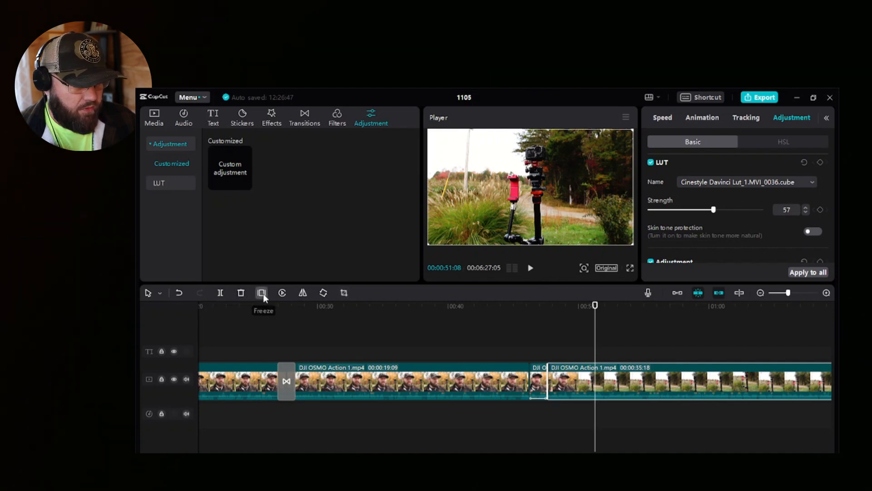
{"action": "left_click", "coordinate": [589, 306]}
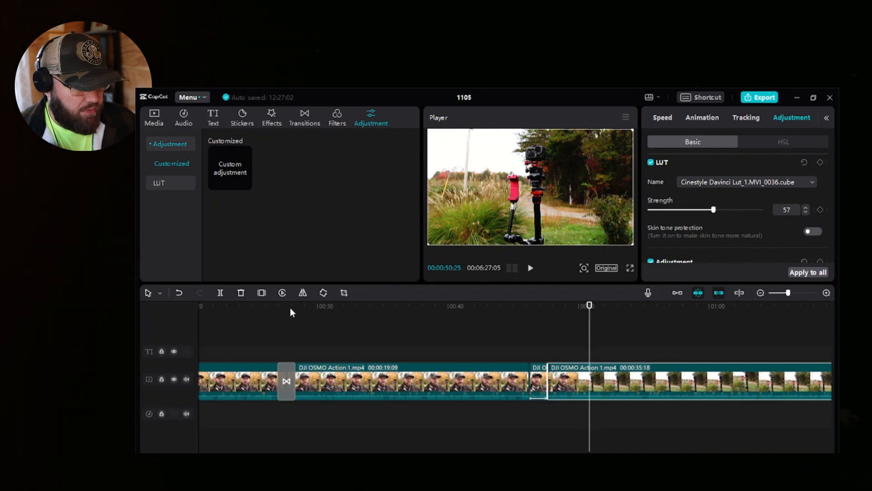
{"action": "left_click", "coordinate": [262, 293]}
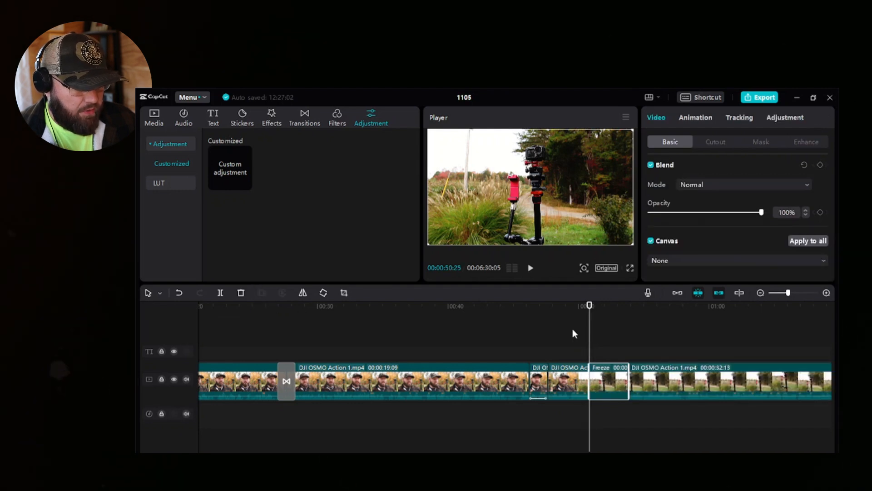
{"action": "left_click_drag", "start_coordinate": [589, 335], "coordinate": [439, 353]}
{"action": "key", "text": "ctrl+z"}
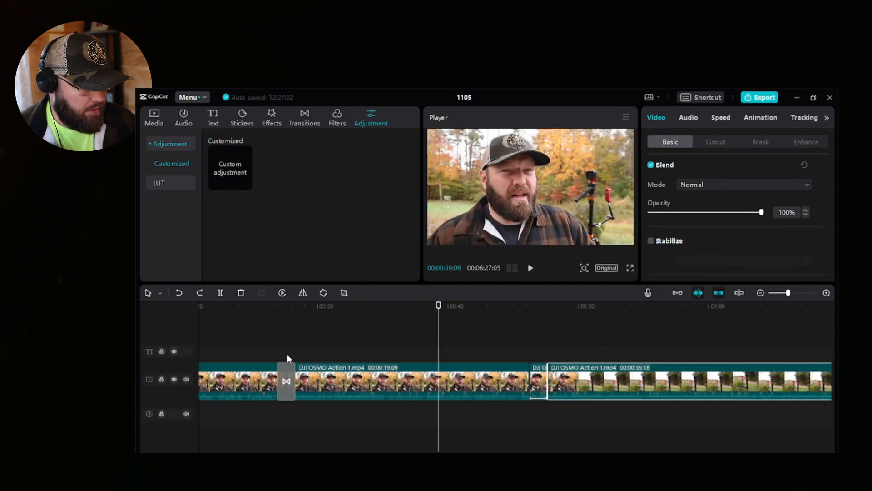
- Try a freeze frame at 00:00:39:08 in the clip after the transition and play back across it
{"action": "left_click", "coordinate": [414, 376]}
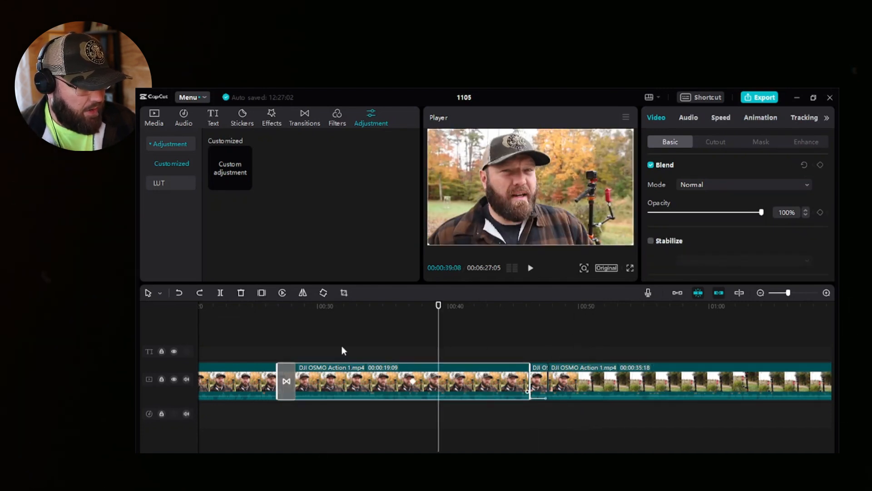
{"action": "left_click", "coordinate": [262, 293]}
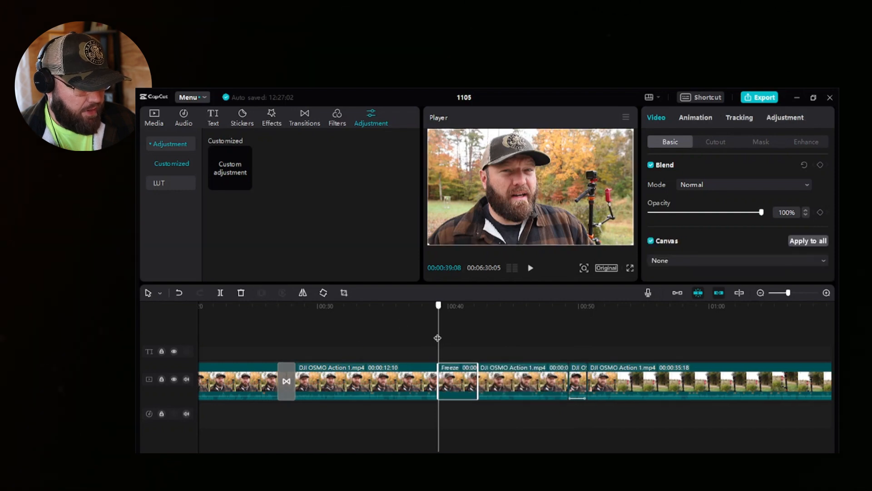
{"action": "left_click_drag", "start_coordinate": [437, 338], "coordinate": [425, 337]}
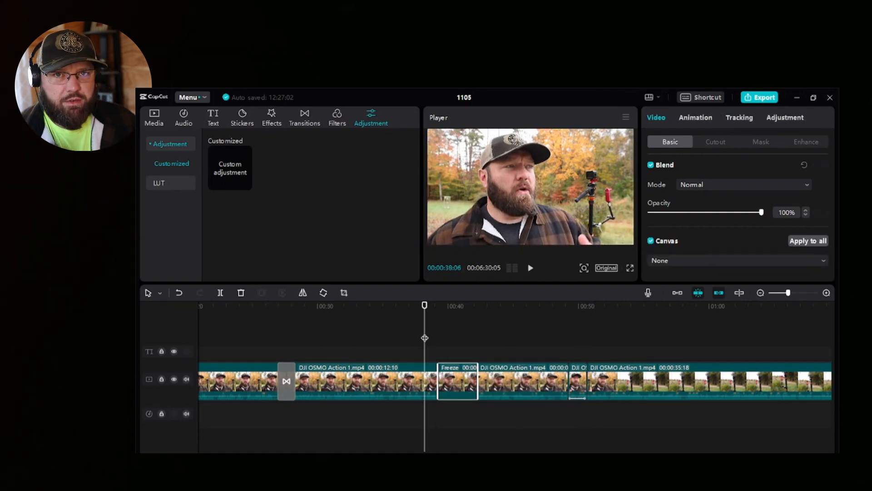
{"action": "key", "text": "space"}
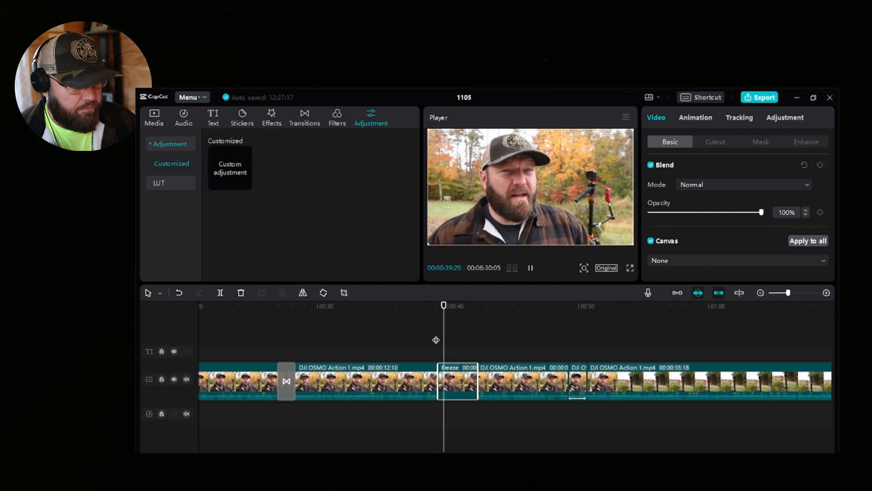
{"action": "key", "text": "space"}
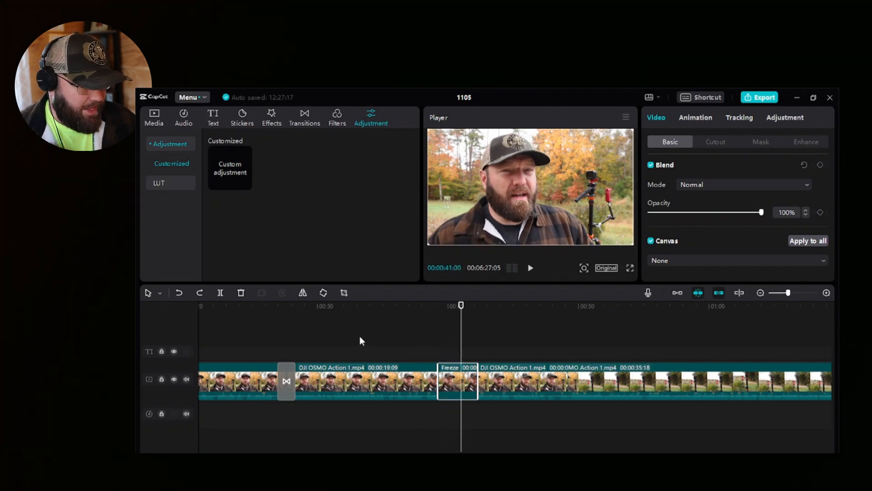
- Undo the freeze frame, and try mirroring the clip after the transition and flip it back
{"action": "key", "text": "ctrl+z"}
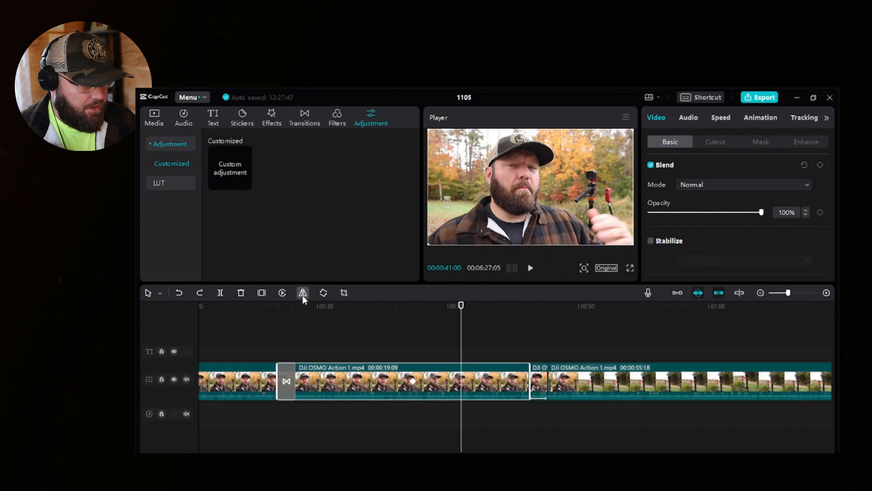
{"action": "left_click", "coordinate": [302, 295]}
{"action": "left_click", "coordinate": [304, 295]}
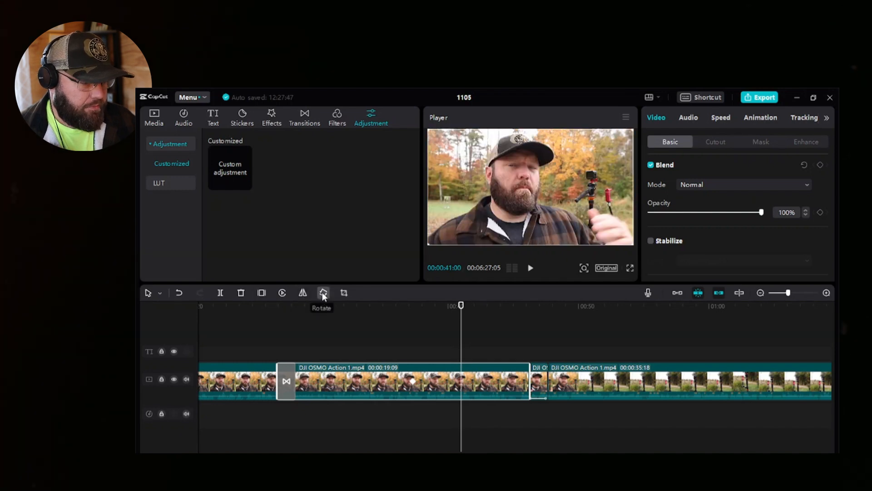
- Try rotating the clip through a full turn in 90° steps, and confirm its crop at the full frame with 0° rotation
{"action": "left_click", "coordinate": [324, 296]}
{"action": "left_click", "coordinate": [323, 295]}
{"action": "left_click", "coordinate": [324, 296]}
{"action": "left_click", "coordinate": [323, 295]}
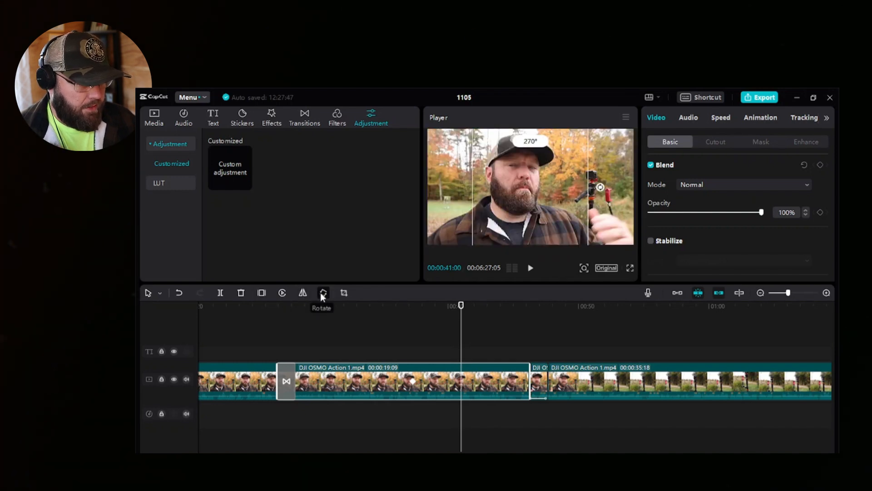
{"action": "left_click", "coordinate": [344, 293]}
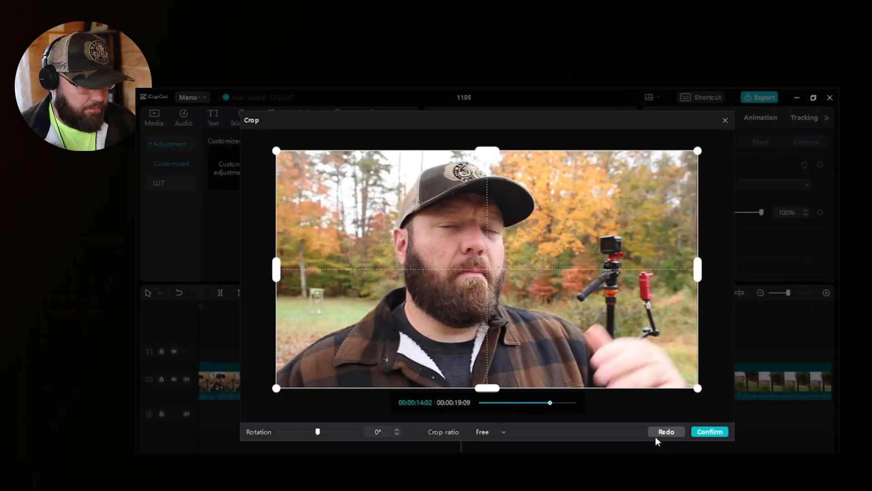
{"action": "left_click", "coordinate": [709, 431]}
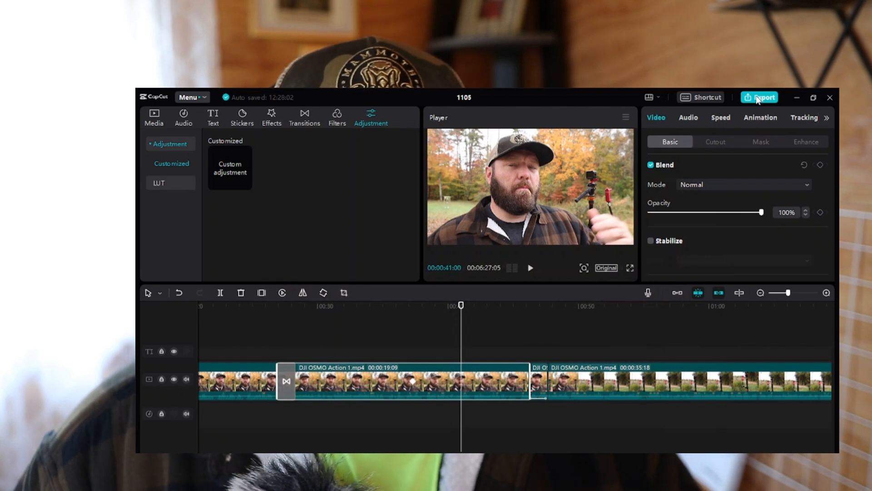
- Open the export settings for the project and set the title of the exported video to capcut
{"action": "left_click", "coordinate": [758, 97]}
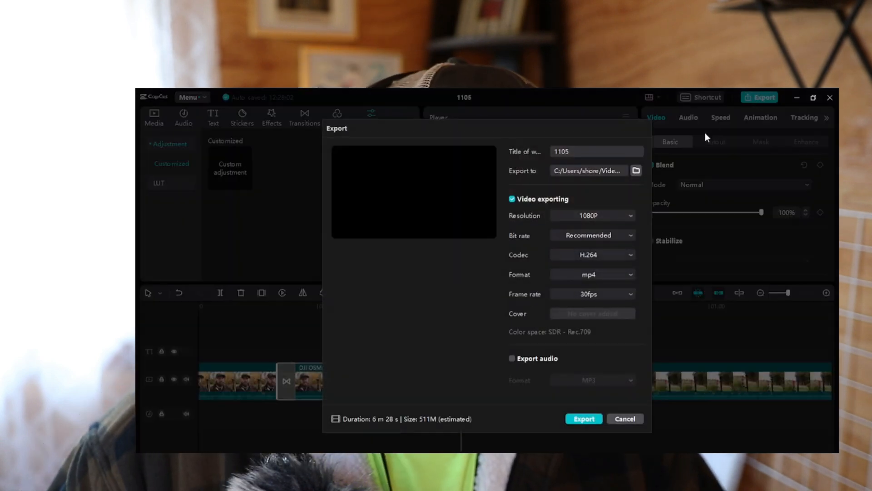
{"action": "double_click", "coordinate": [561, 149]}
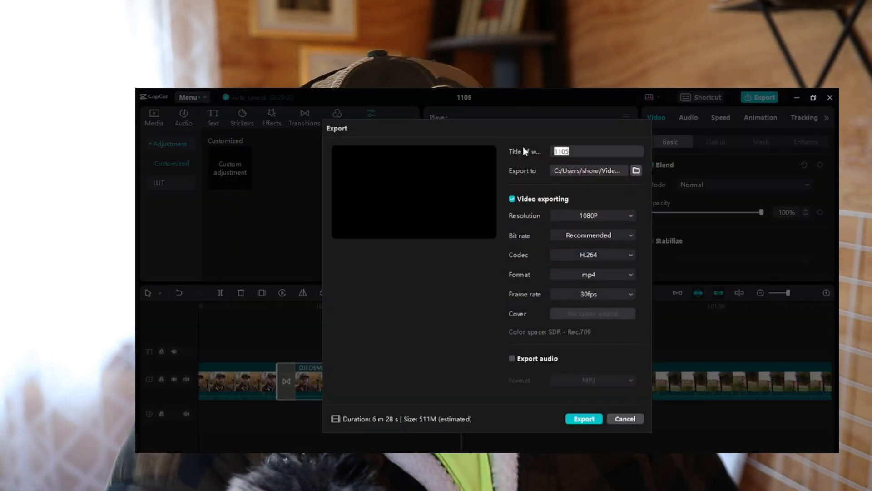
{"action": "type", "text": "cap"}
{"action": "key", "text": "BackSpace"}
{"action": "key", "text": "BackSpace"}
{"action": "key", "text": "BackSpace"}
{"action": "type", "text": "c"}
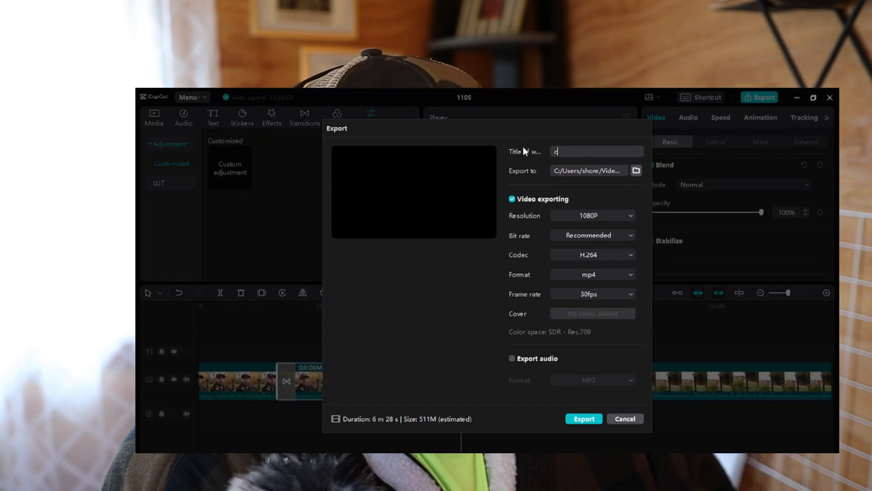
{"action": "type", "text": "apcut"}
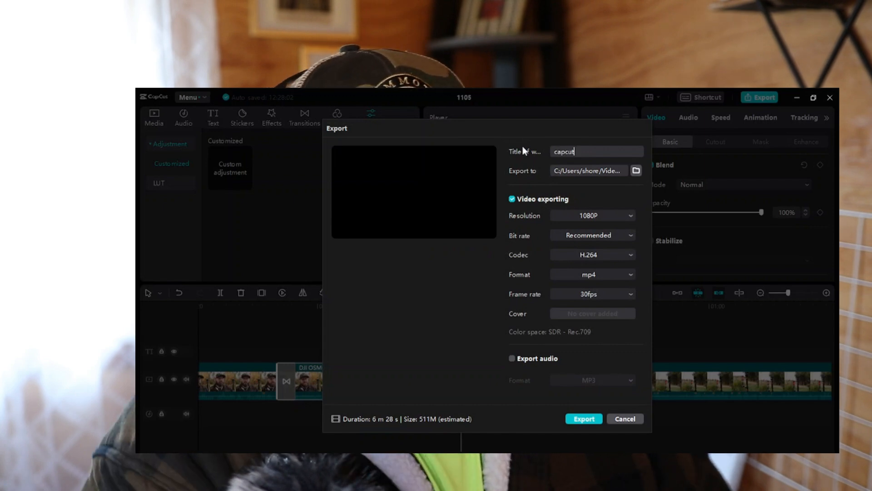
- Choose the Videos folder as the export destination
{"action": "left_click", "coordinate": [636, 170]}
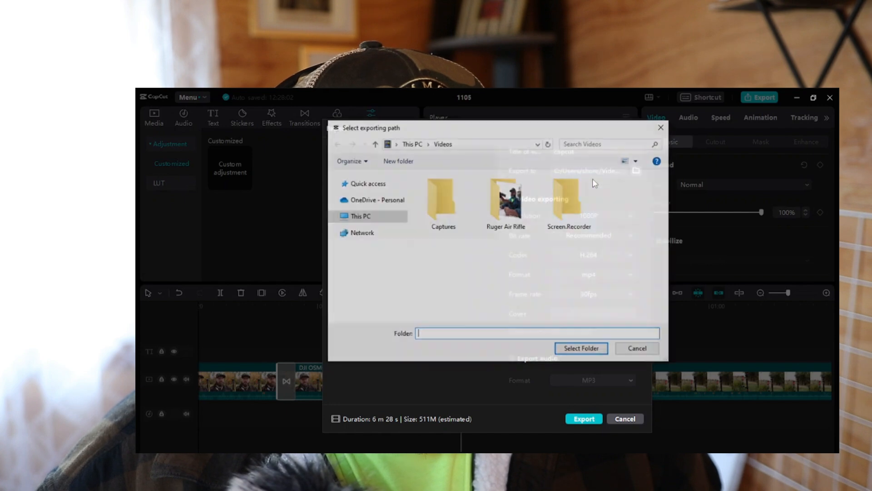
{"action": "left_click", "coordinate": [393, 284]}
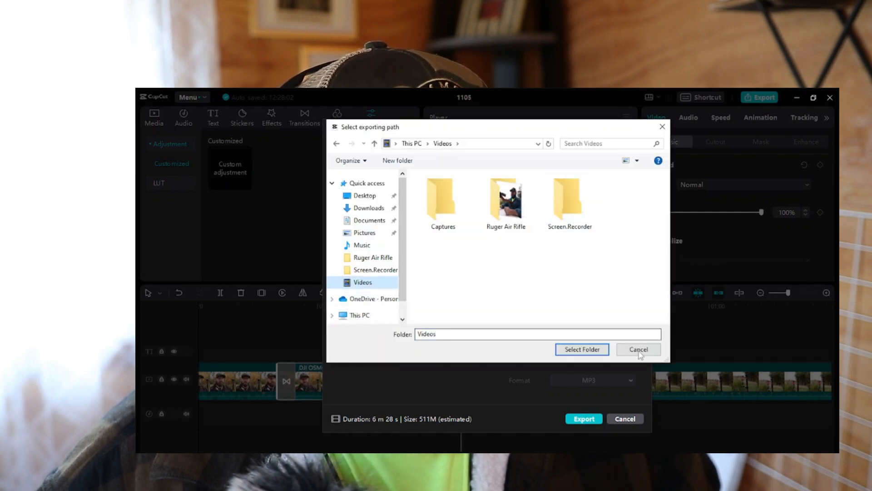
{"action": "left_click", "coordinate": [583, 350]}
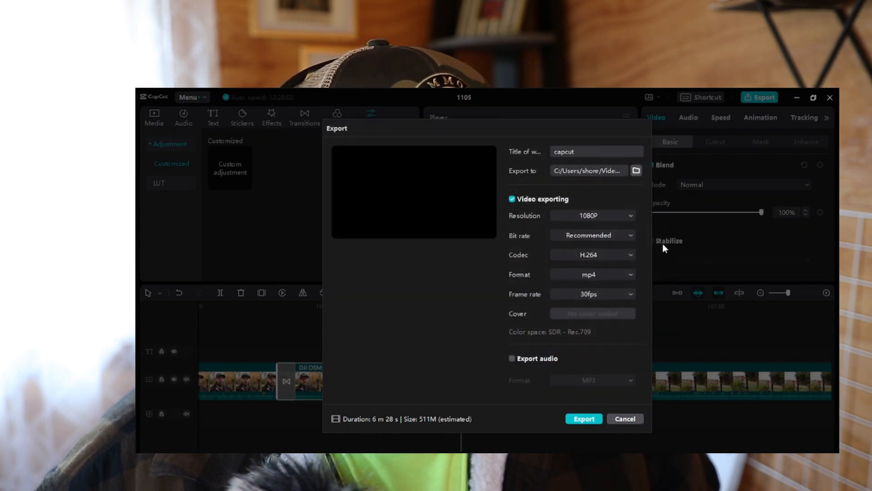
- Try the 4K export resolution and return it to 1080P
{"action": "left_click", "coordinate": [606, 216]}
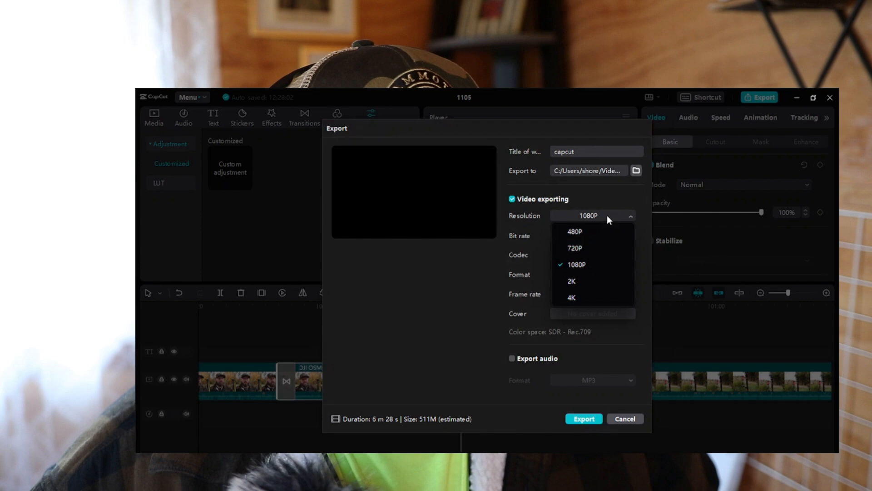
{"action": "left_click", "coordinate": [580, 296]}
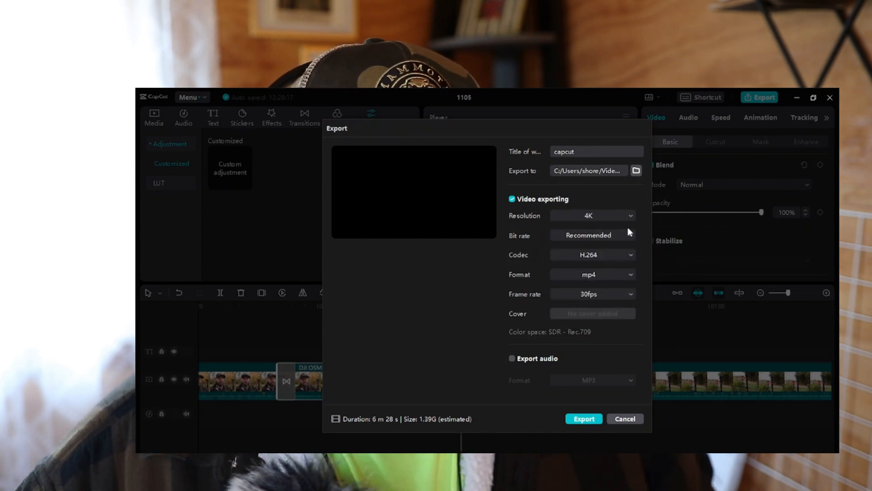
{"action": "left_click", "coordinate": [630, 214]}
{"action": "left_click", "coordinate": [592, 263]}
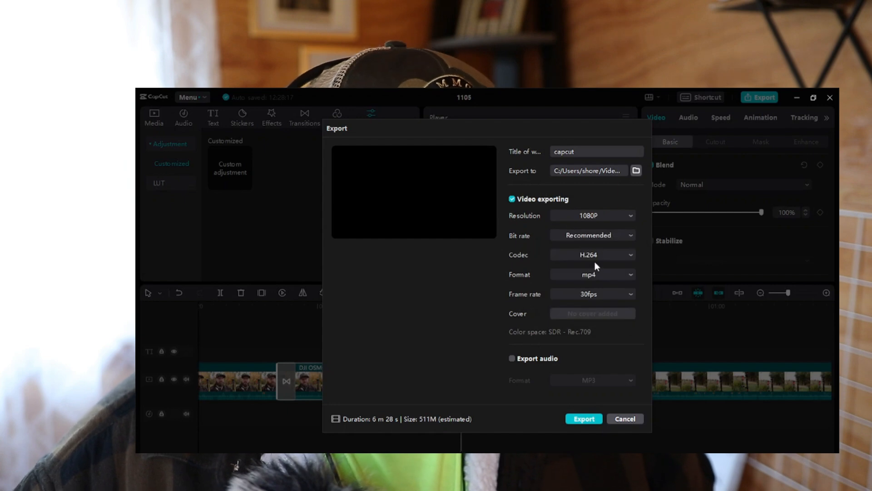
- Try the Customized export bit rate and return it to Recommended
{"action": "left_click", "coordinate": [600, 236]}
{"action": "left_click", "coordinate": [612, 296]}
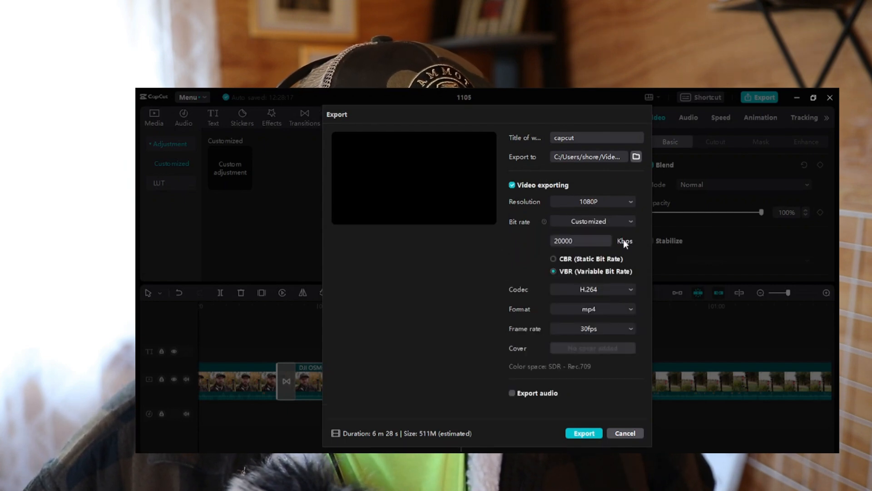
{"action": "left_click", "coordinate": [627, 222]}
{"action": "left_click", "coordinate": [597, 257]}
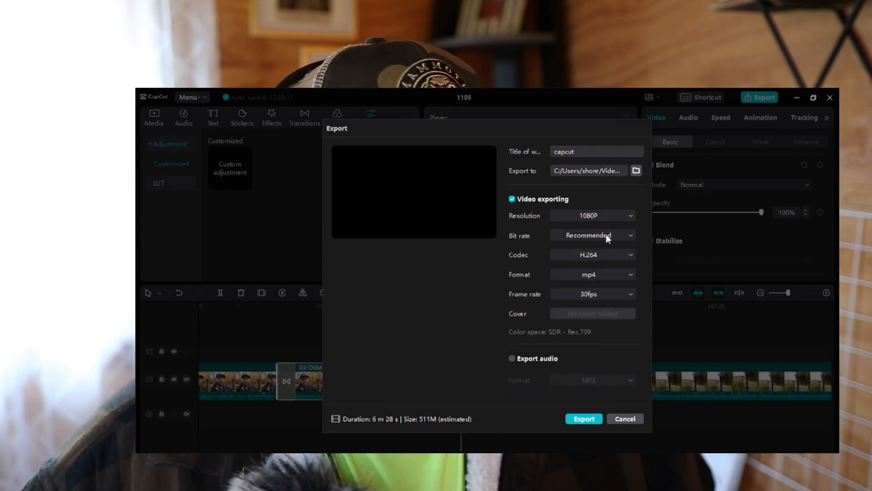
- Review the available codec, format and frame rate options for the video export, keeping H.264, mp4 and 30fps
{"action": "left_click", "coordinate": [606, 255]}
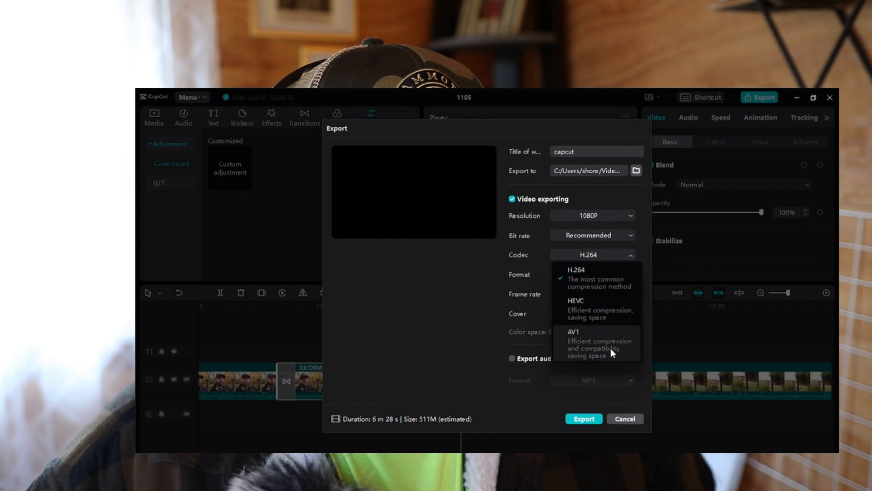
{"action": "left_click", "coordinate": [608, 283]}
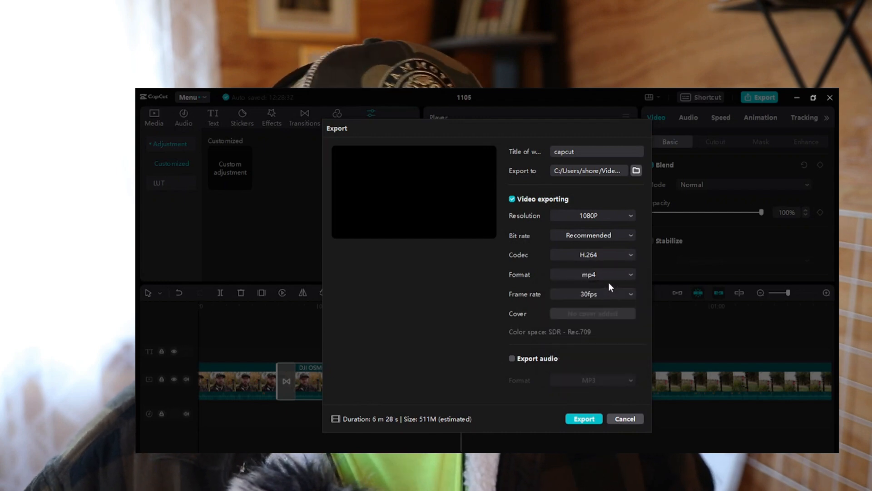
{"action": "left_click", "coordinate": [595, 276]}
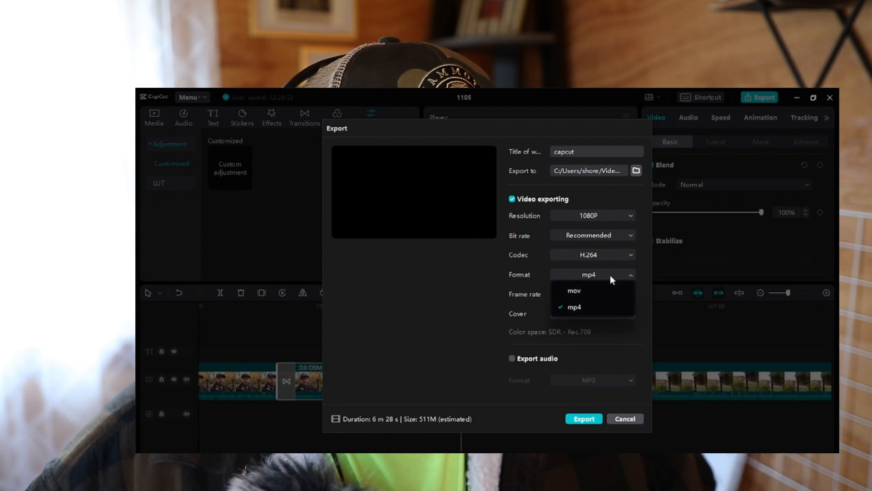
{"action": "left_click", "coordinate": [610, 275]}
{"action": "left_click", "coordinate": [595, 295]}
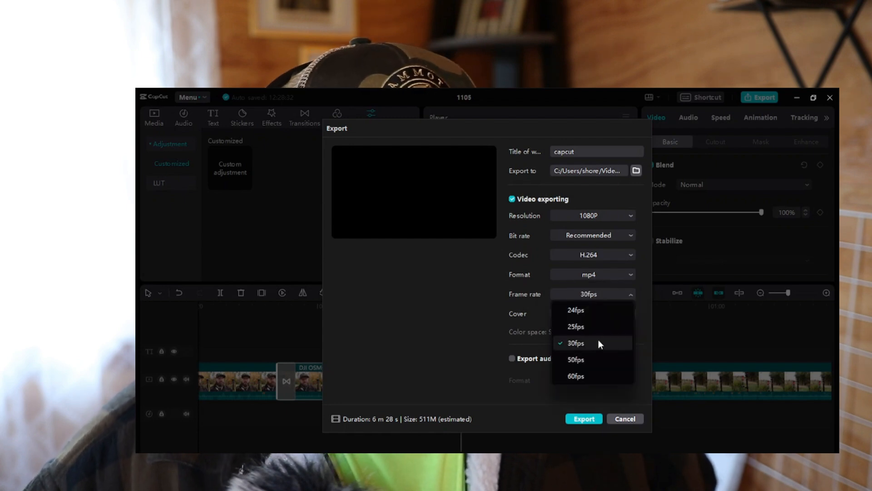
{"action": "left_click", "coordinate": [622, 293]}
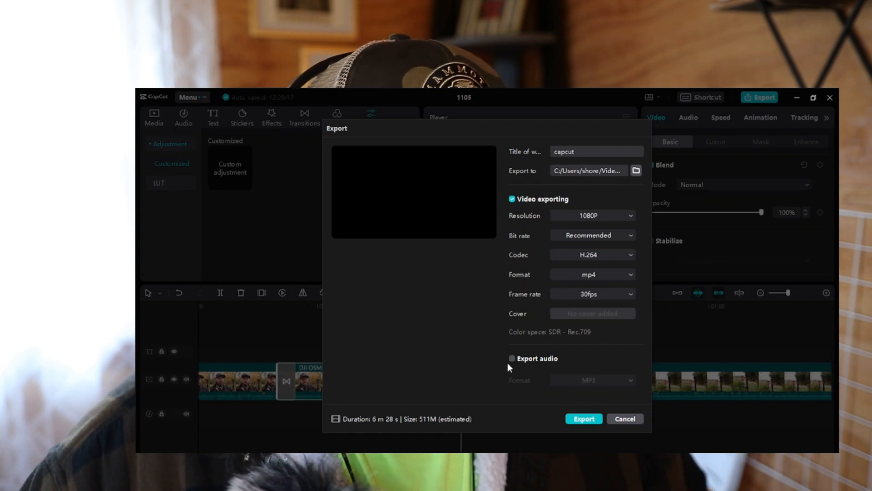
- Try enabling the separate audio export, check its format choices, and disable it again
{"action": "left_click", "coordinate": [520, 362]}
{"action": "left_click", "coordinate": [584, 380]}
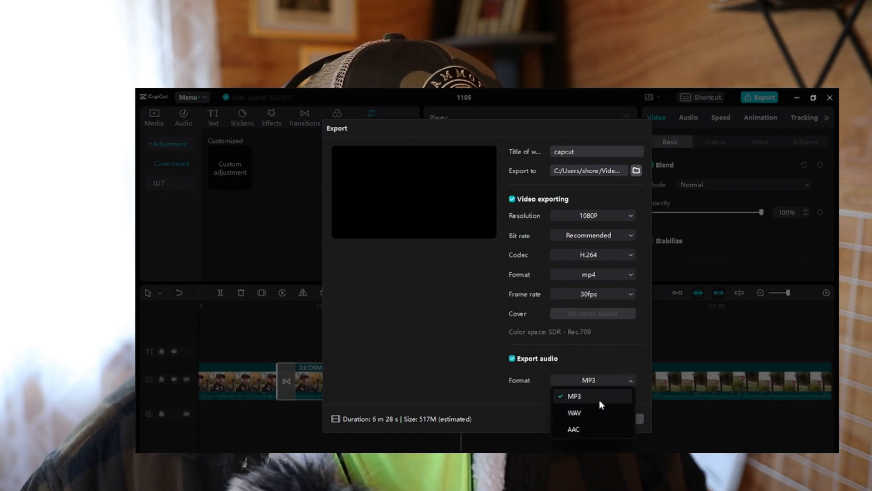
{"action": "left_click", "coordinate": [587, 381]}
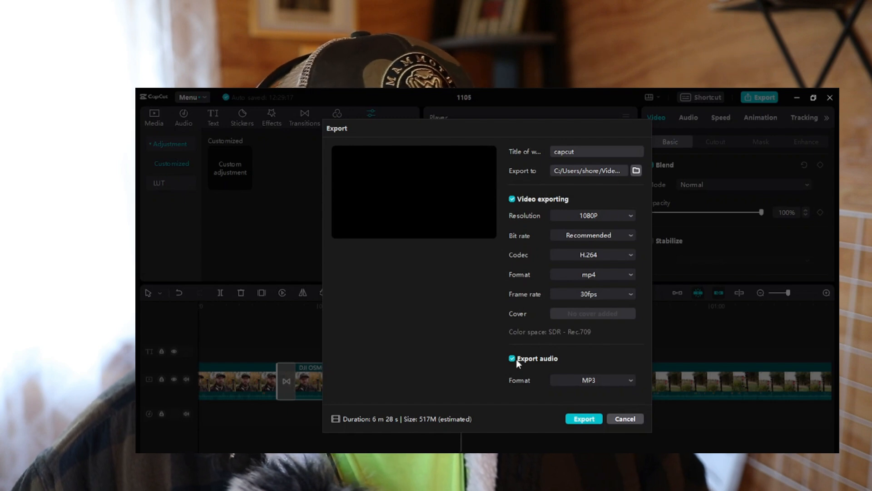
{"action": "left_click", "coordinate": [513, 359]}
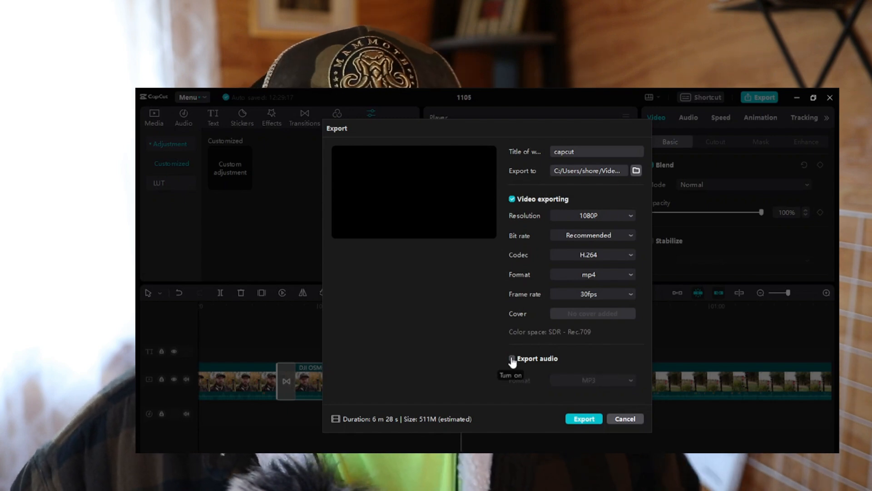
- Start exporting the video, stop the running export, and close the export settings
{"action": "left_click", "coordinate": [585, 419]}
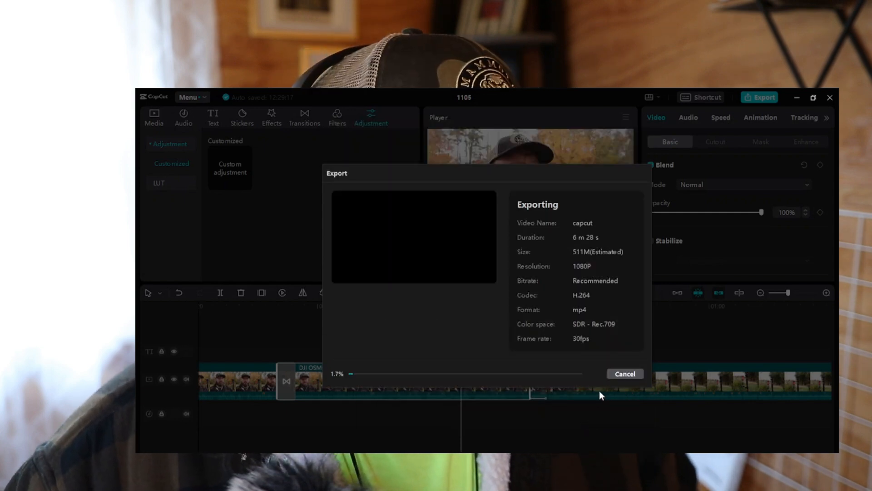
{"action": "left_click", "coordinate": [624, 372]}
{"action": "left_click", "coordinate": [473, 324]}
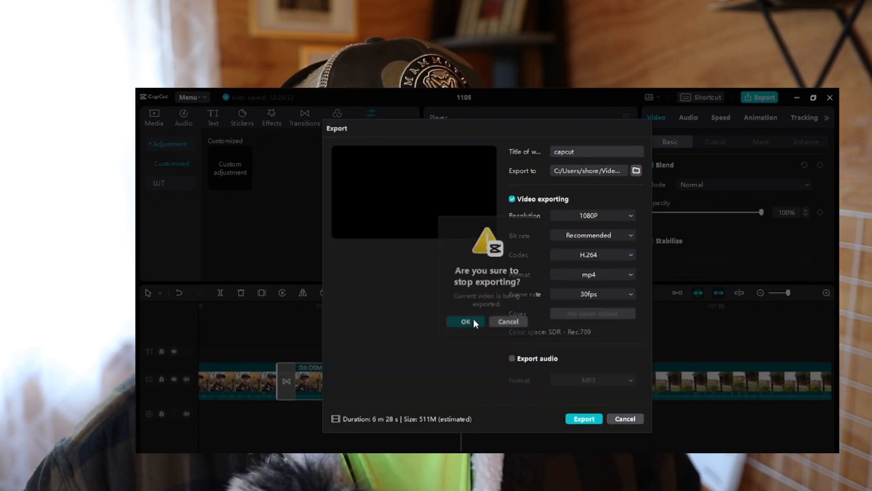
{"action": "left_click", "coordinate": [637, 417]}
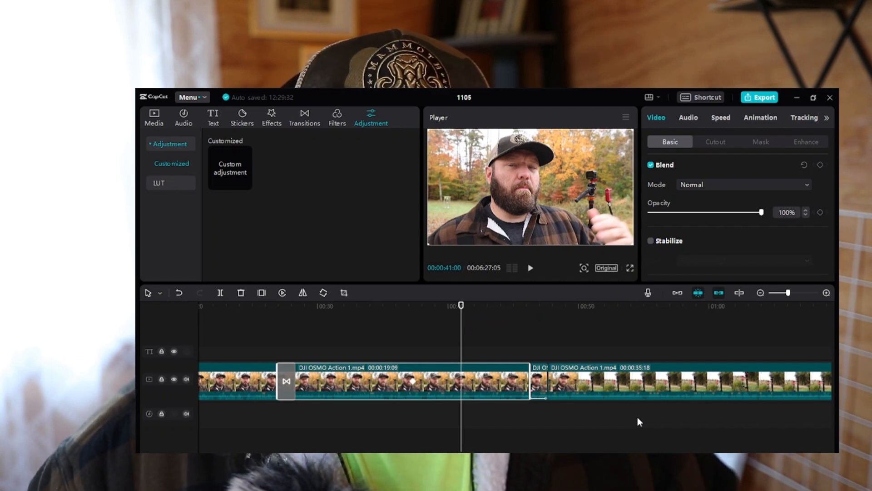